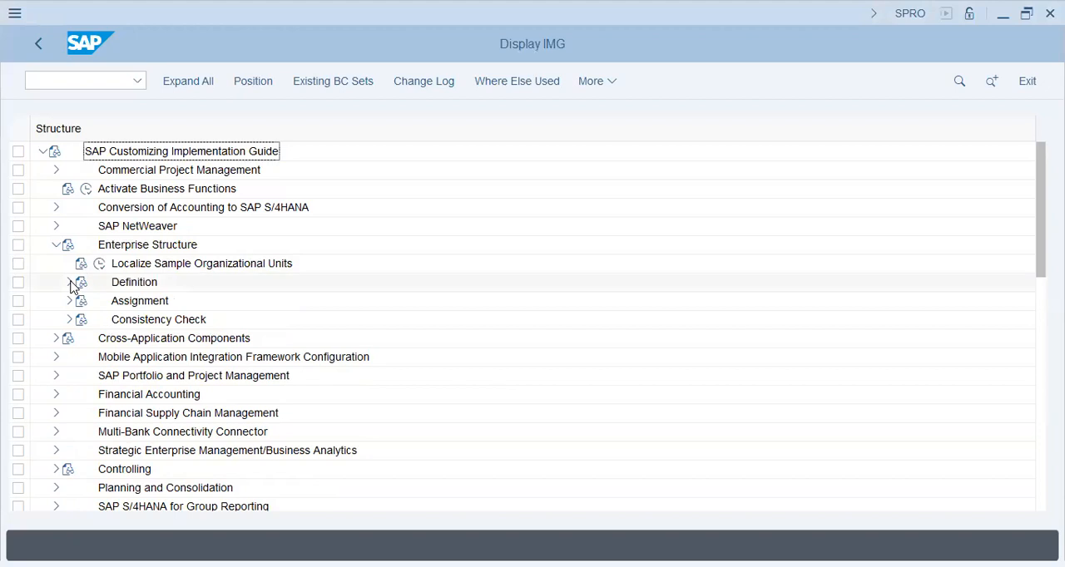
# - Open Maintain Controlling Area under the Enterprise Structure's Controlling definition and position the overview at controlling area A26
pyautogui.click(70, 283)
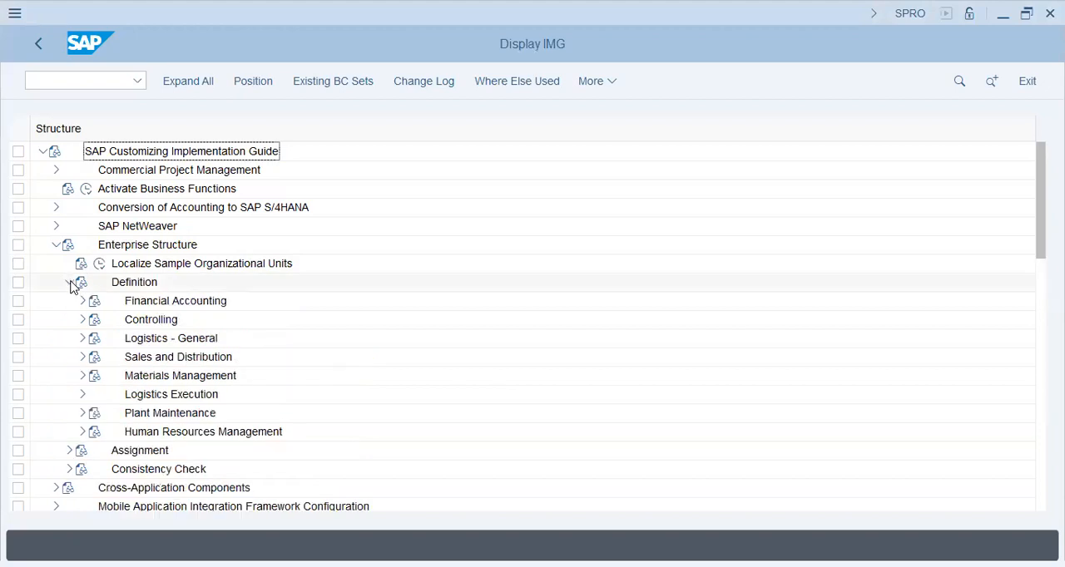
pyautogui.click(83, 320)
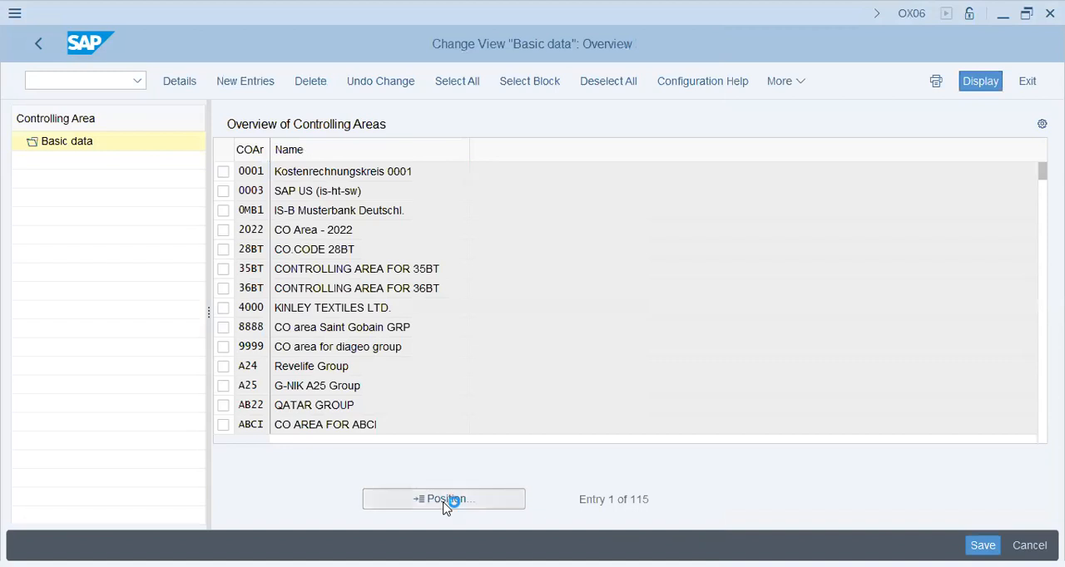
pyautogui.click(443, 503)
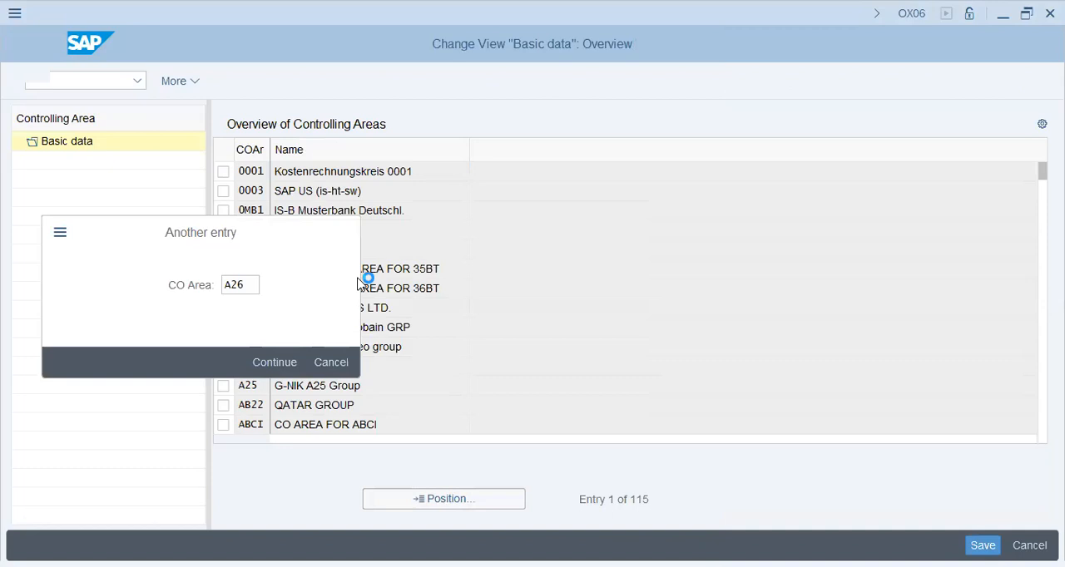
pyautogui.press('Return')
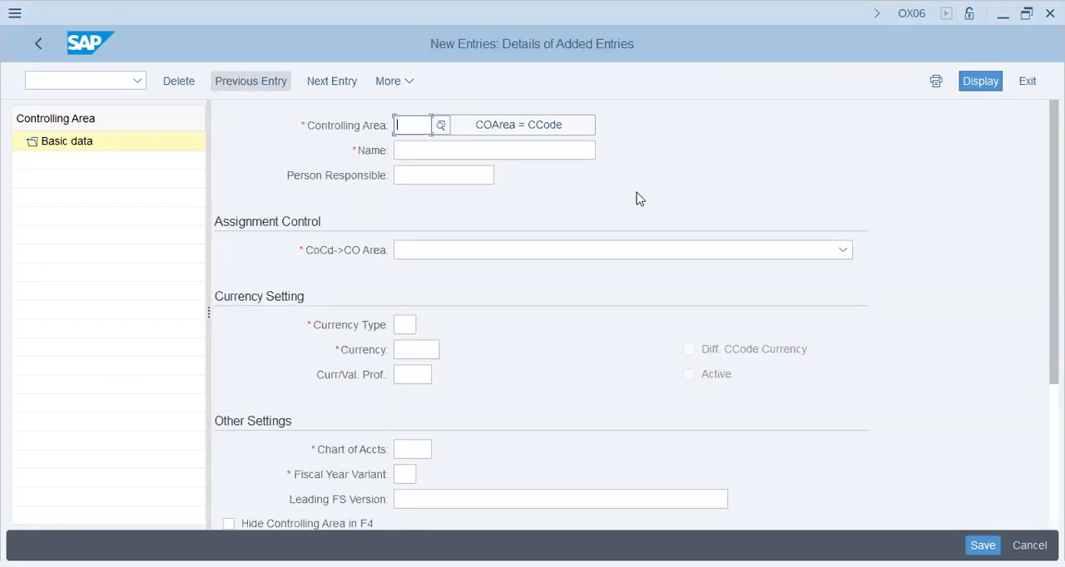
# - Base the new controlling area on a company code, searching the company code list for FIELDER and choosing T26 Fielder Group
pyautogui.click(515, 126)
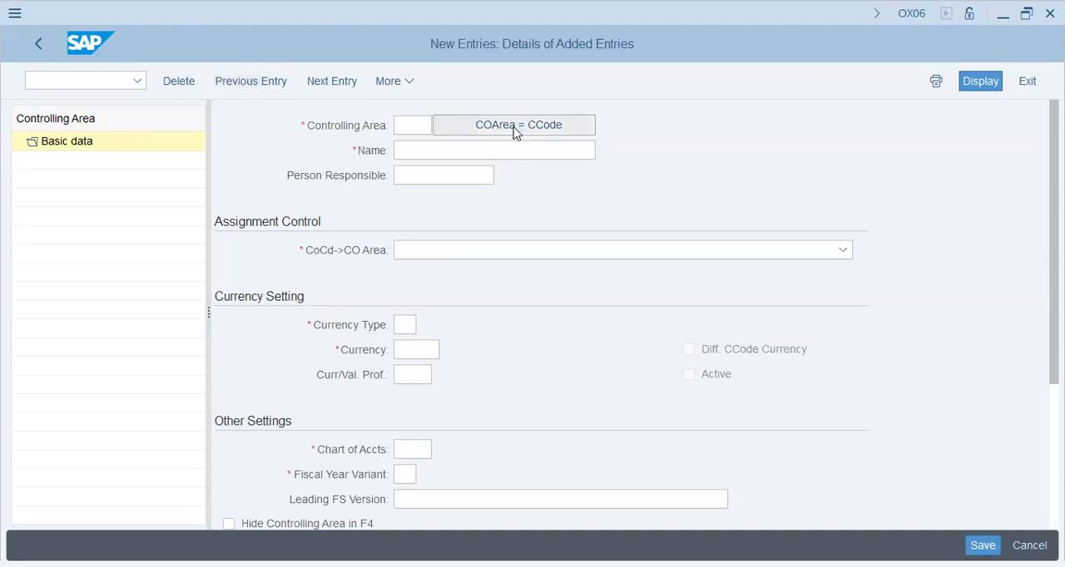
pyautogui.write('A26')
pyautogui.press('Return')
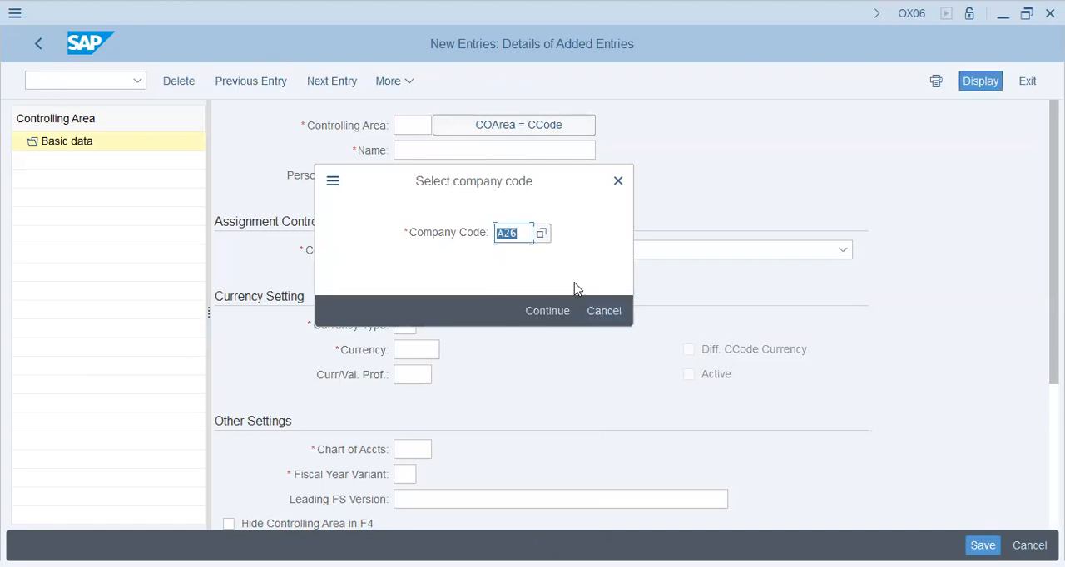
pyautogui.click(539, 234)
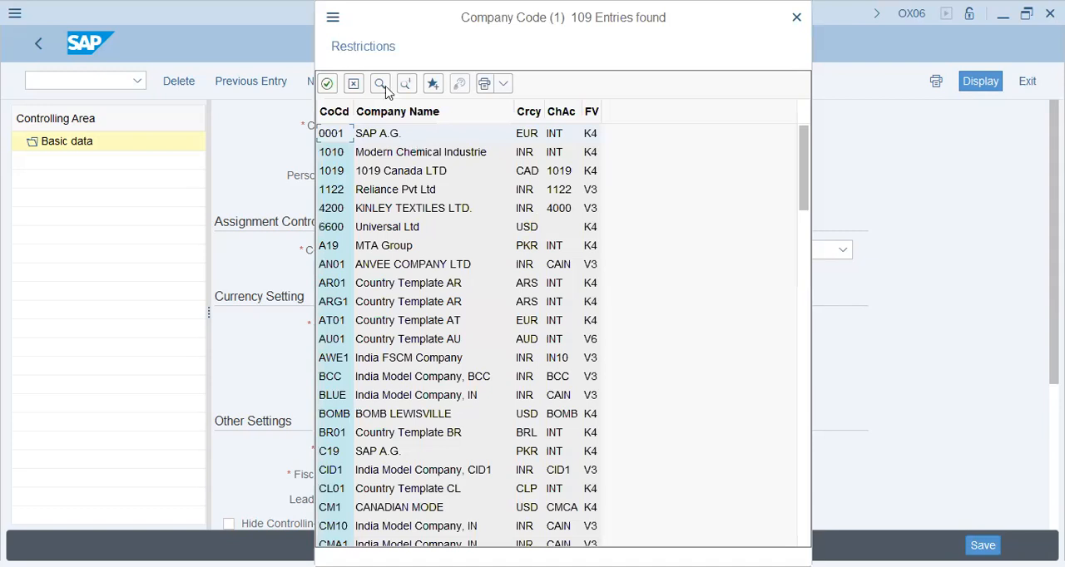
pyautogui.click(381, 86)
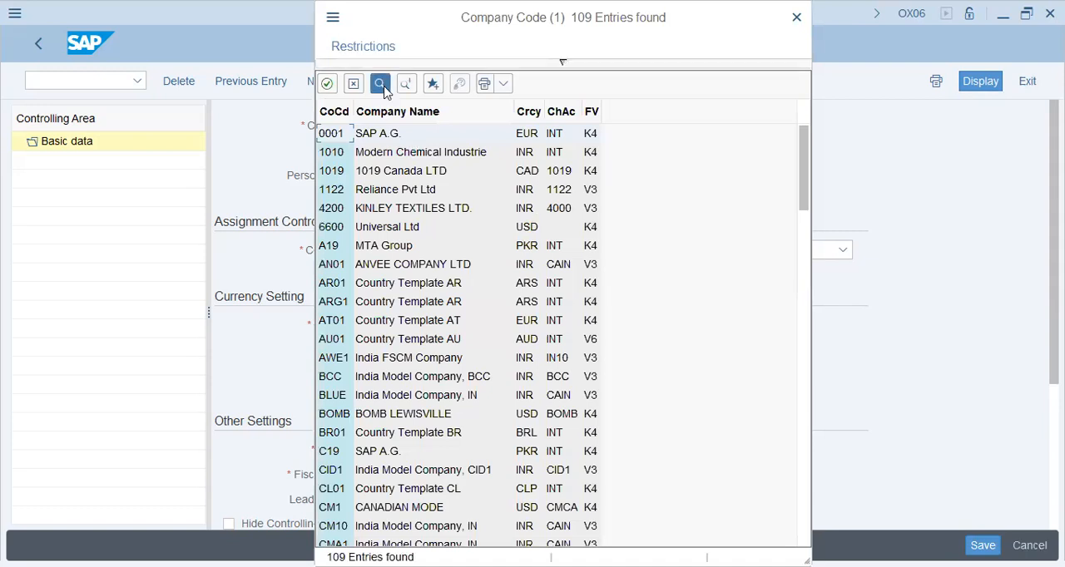
pyautogui.write('FIELDER')
pyautogui.press('Return')
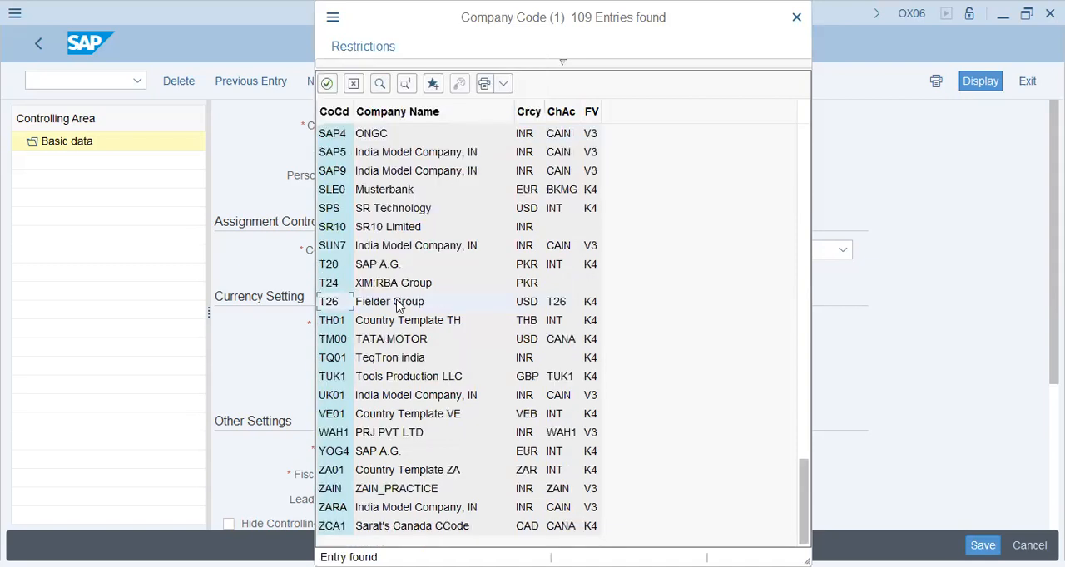
pyautogui.click(398, 306)
pyautogui.doubleClick(398, 306)
pyautogui.doubleClick(547, 307)
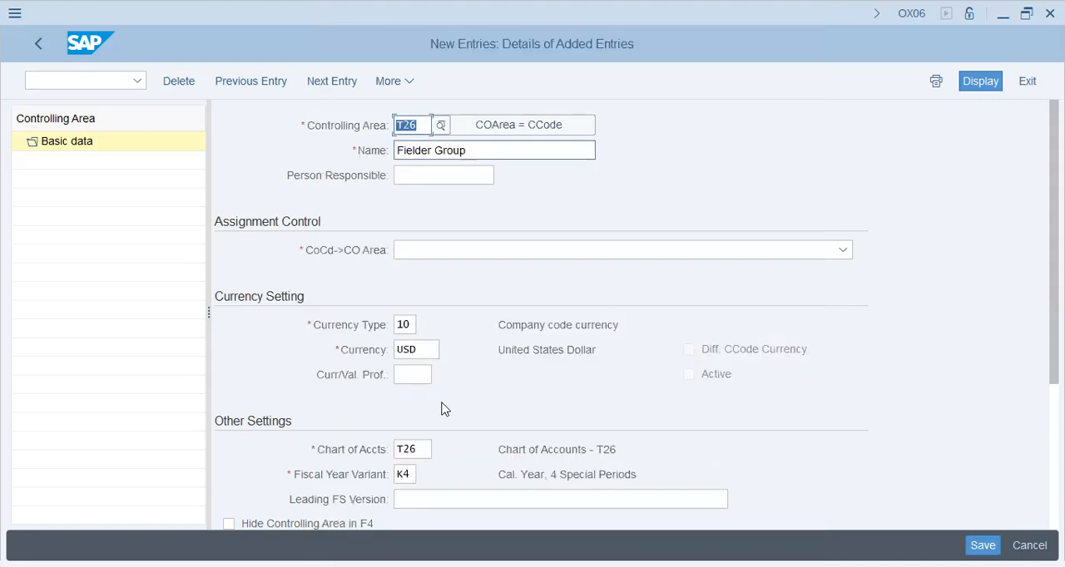
# - Set the CoCd->CO Area assignment to "Controlling area same as company code" and check the currency settings
pyautogui.click(459, 501)
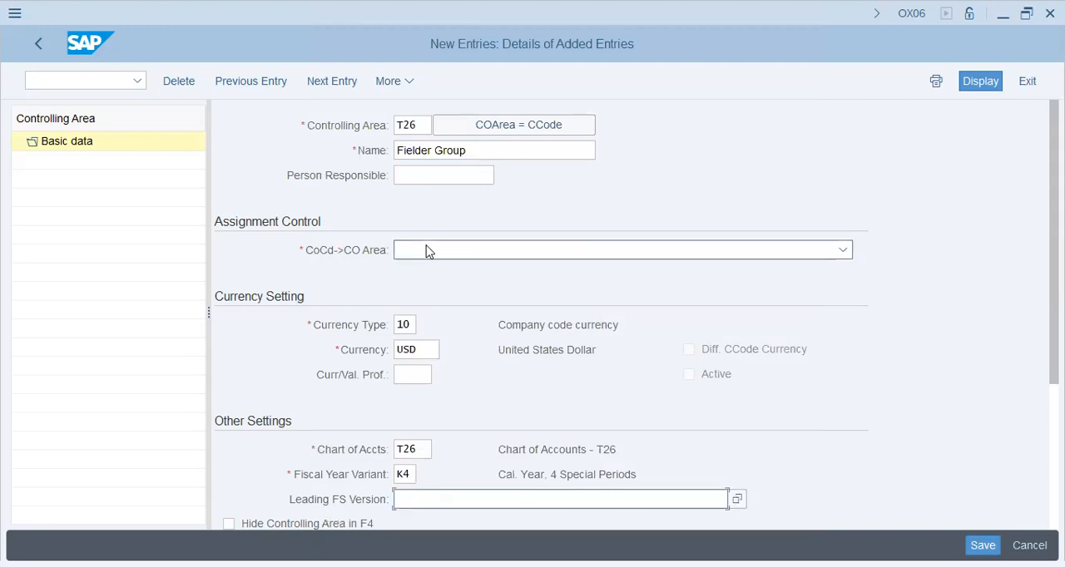
pyautogui.click(428, 252)
pyautogui.click(441, 275)
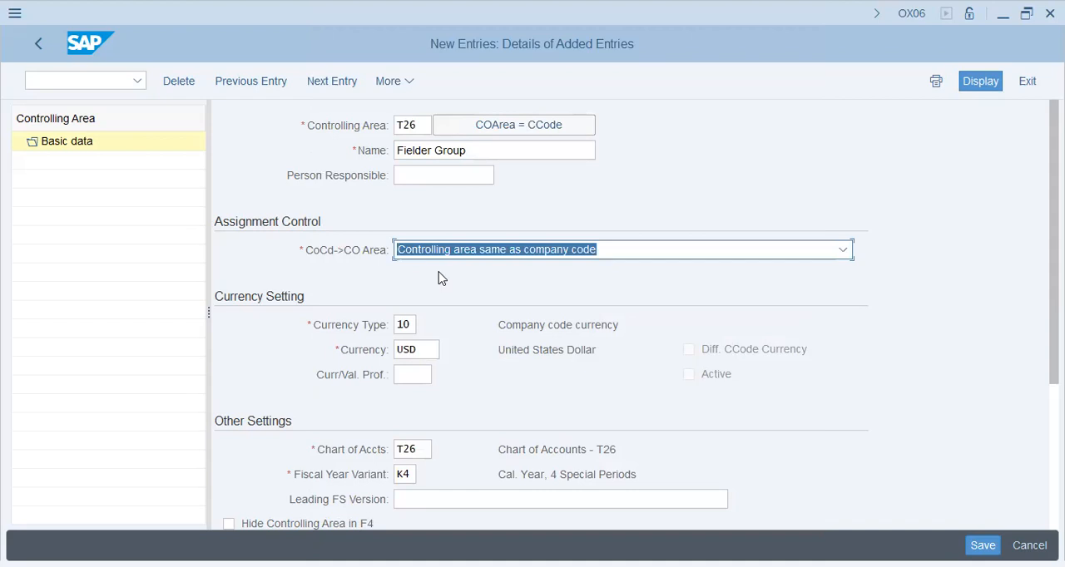
pyautogui.click(414, 325)
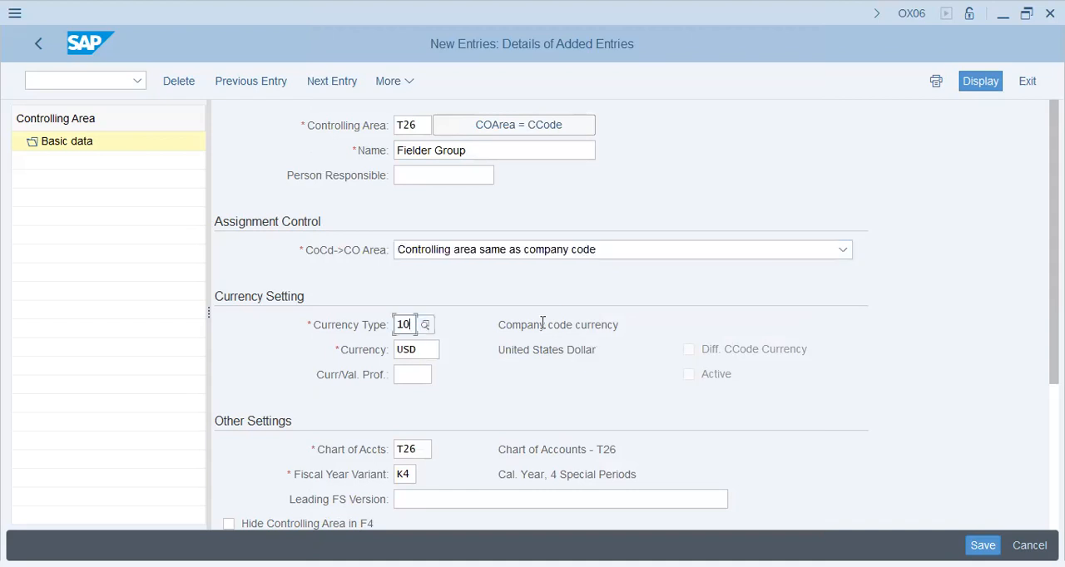
pyautogui.moveTo(542, 322); pyautogui.dragTo(649, 333)
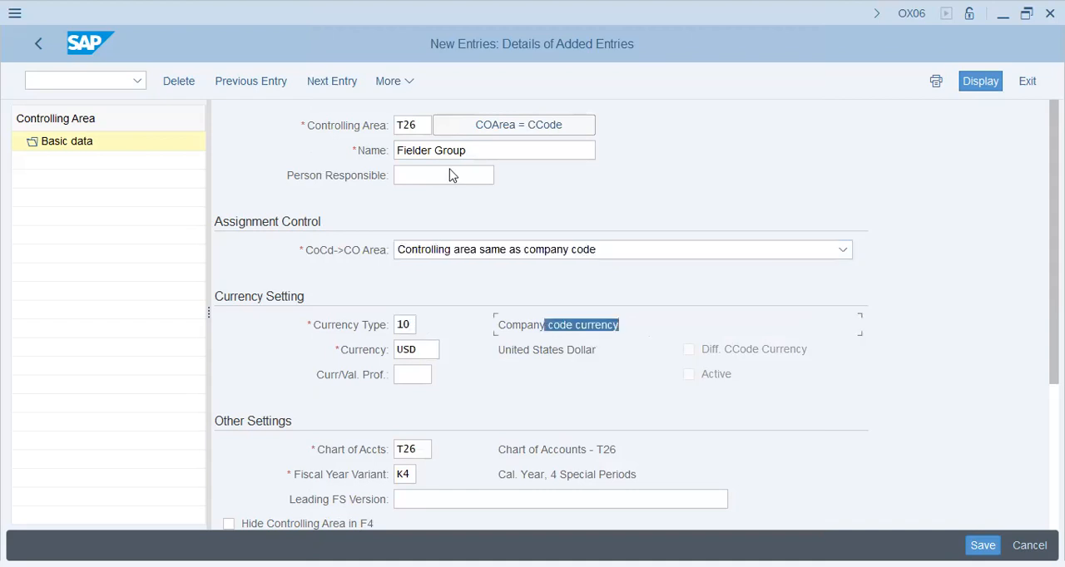
pyautogui.click(401, 331)
pyautogui.moveTo(421, 347); pyautogui.dragTo(368, 358)
pyautogui.click(407, 375)
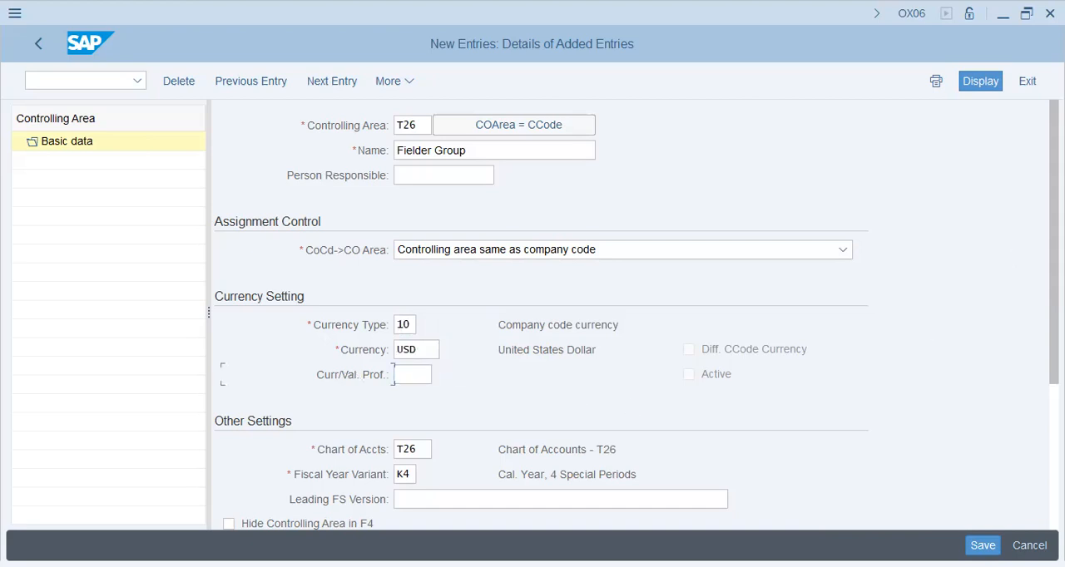
# - Enter INT as the Leading FS Version of controlling area T26
pyautogui.scroll(-3, 519, 436)
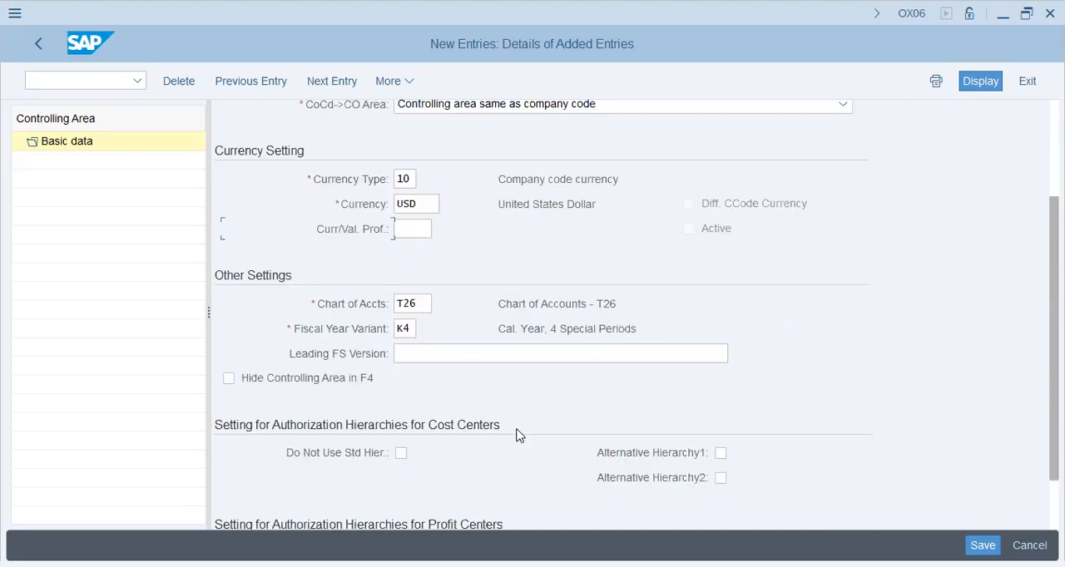
pyautogui.click(416, 357)
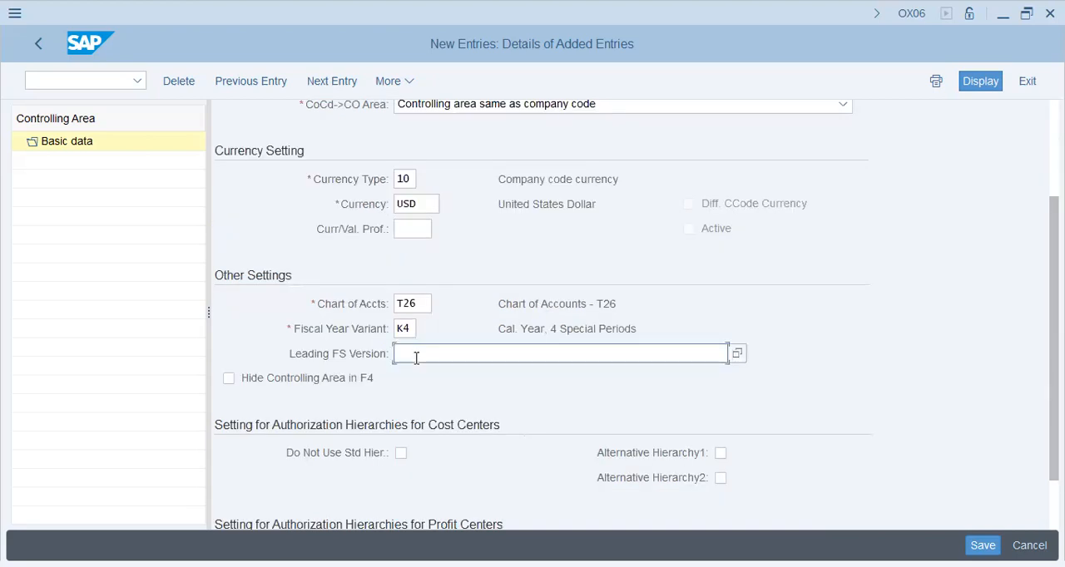
pyautogui.write('INT')
pyautogui.press('Tab')
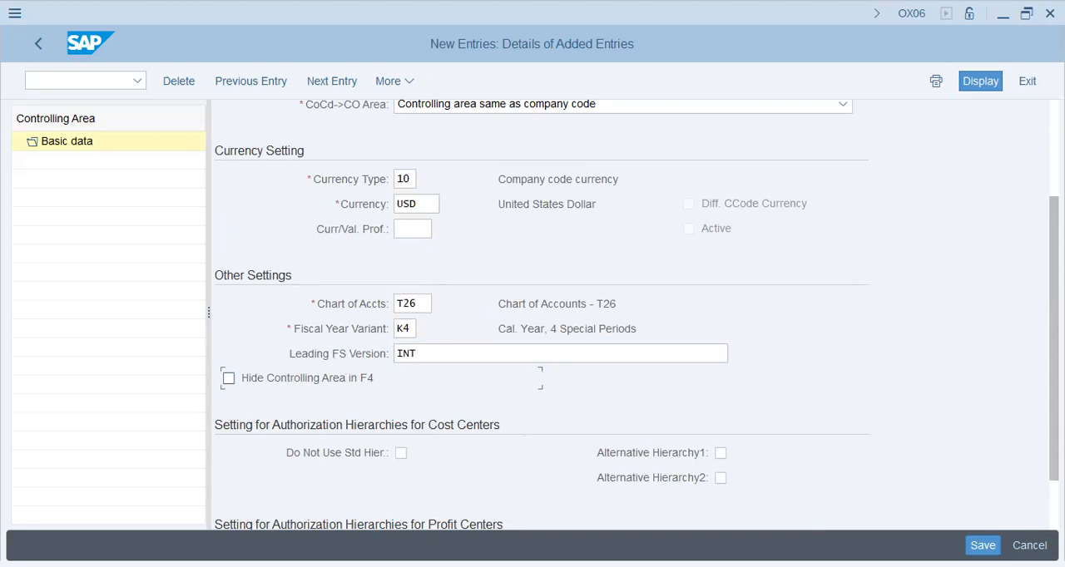
# - Save the new controlling area in the own customizing request SA2K900428 for T26 FIELDER Group and acknowledge the message log
pyautogui.scroll(-2, 1040, 450)
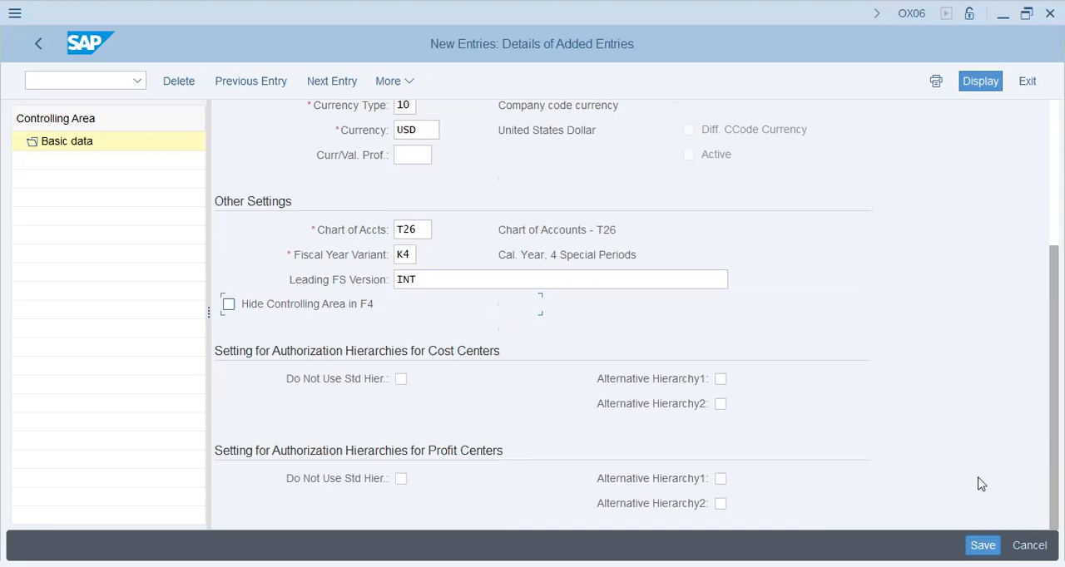
pyautogui.click(983, 546)
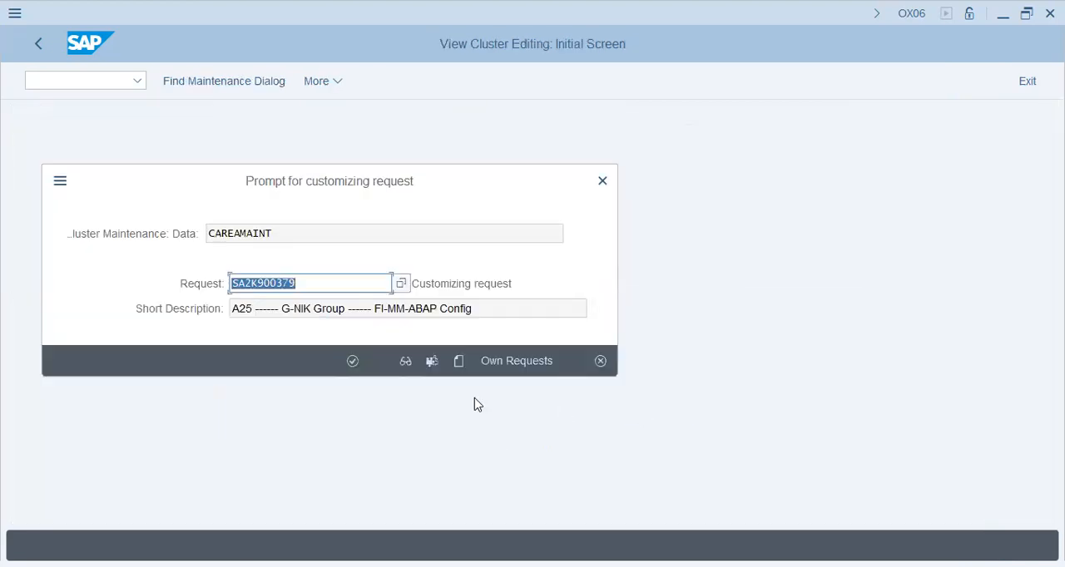
pyautogui.click(509, 363)
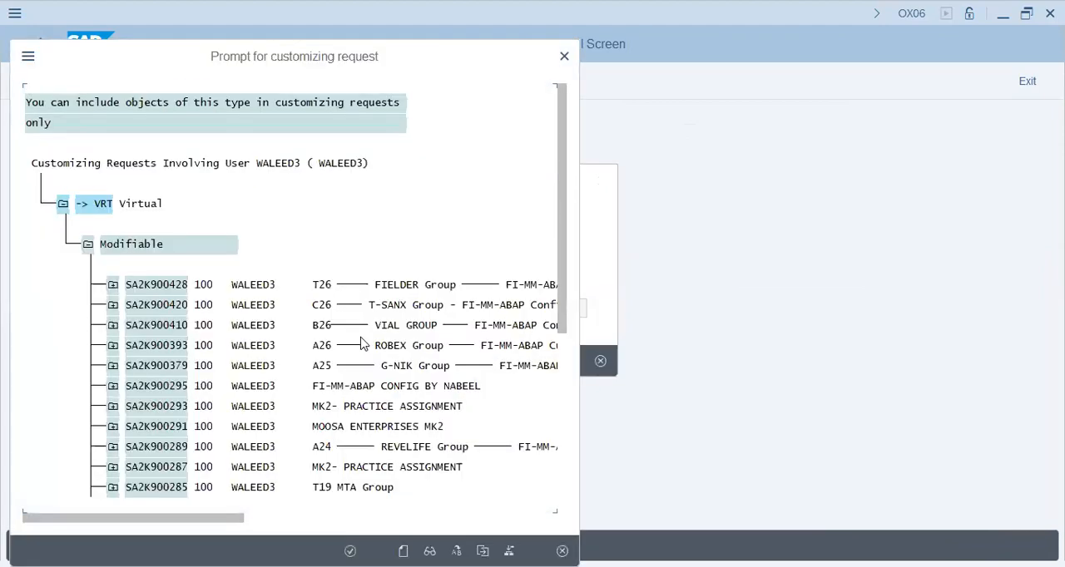
pyautogui.doubleClick(386, 287)
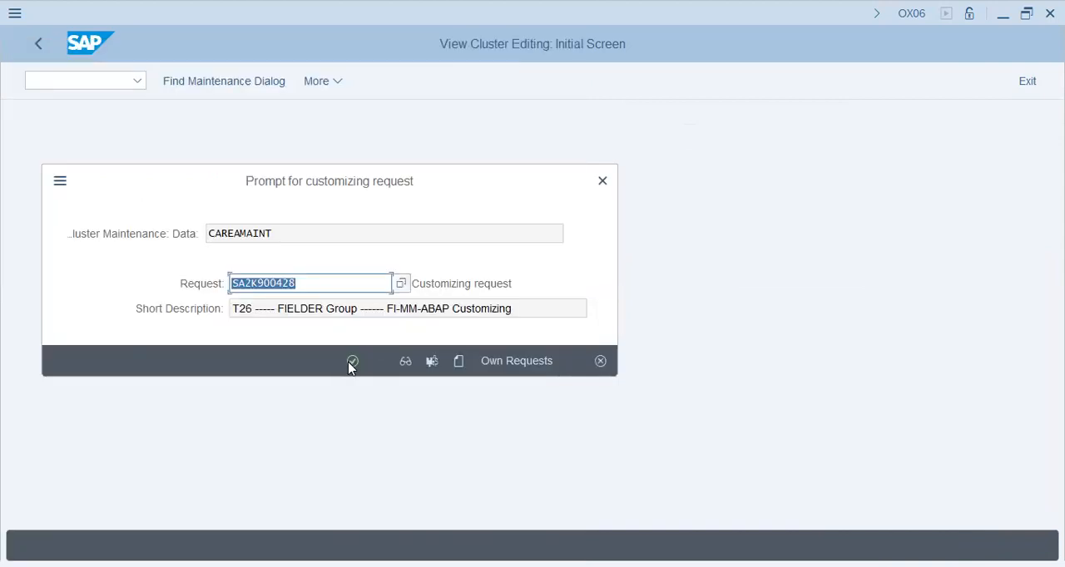
pyautogui.click(350, 364)
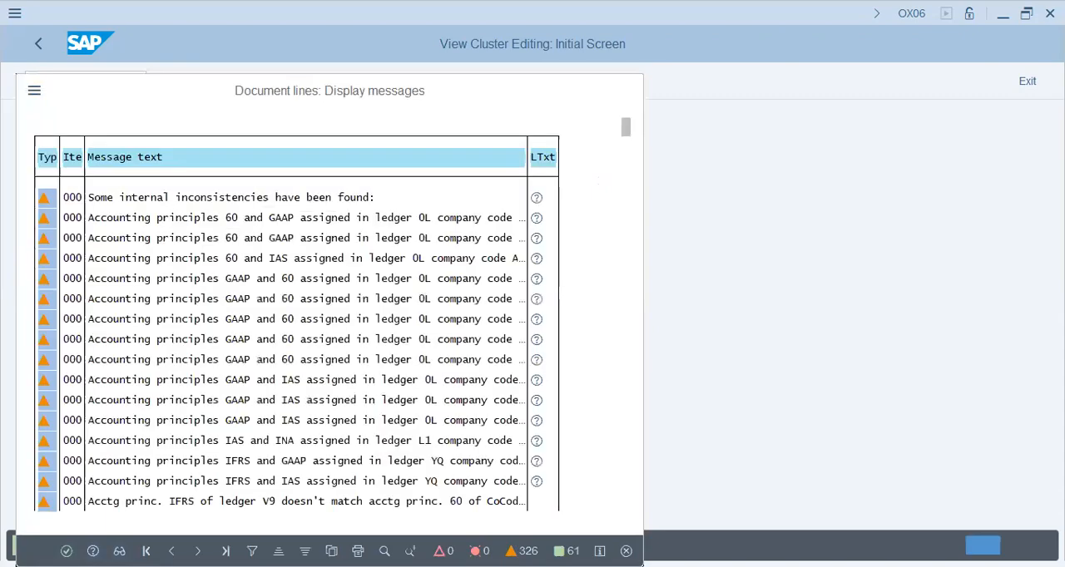
pyautogui.click(66, 550)
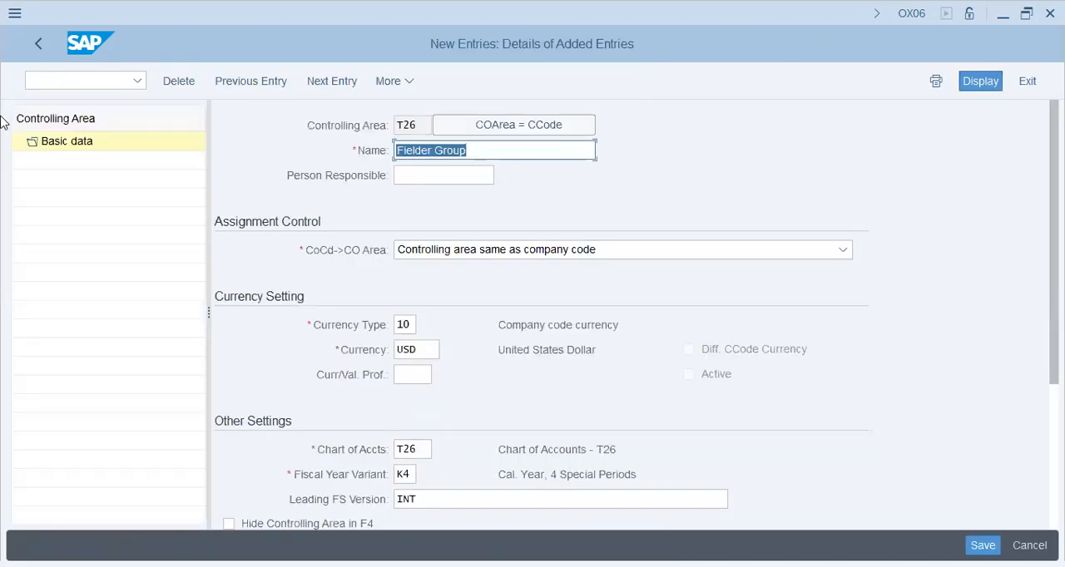
# - Leave controlling area maintenance, saving the changed data, and close the activity selection to return to the implementation guide
pyautogui.click(42, 41)
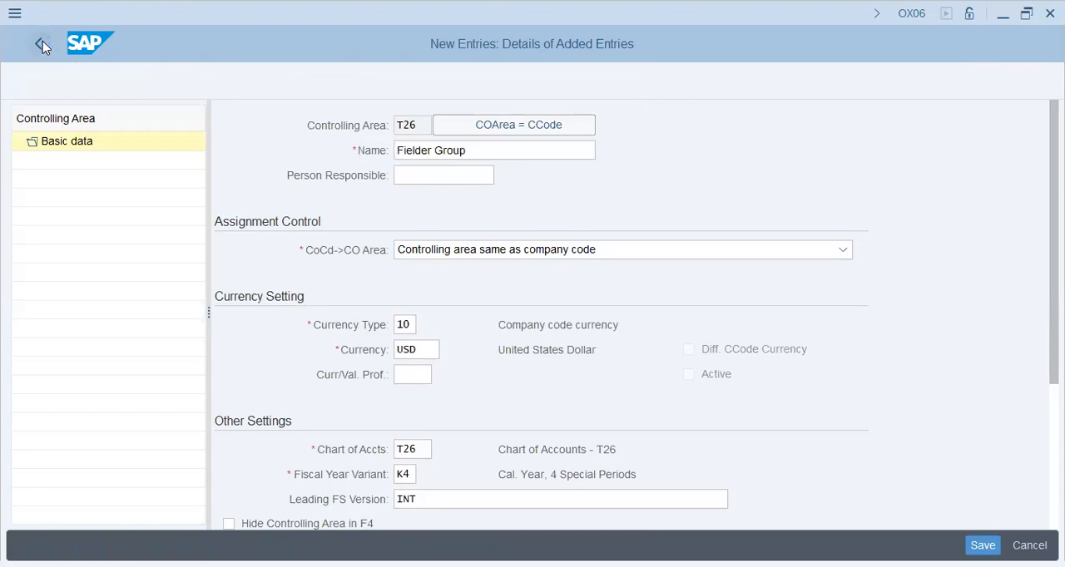
pyautogui.click(42, 41)
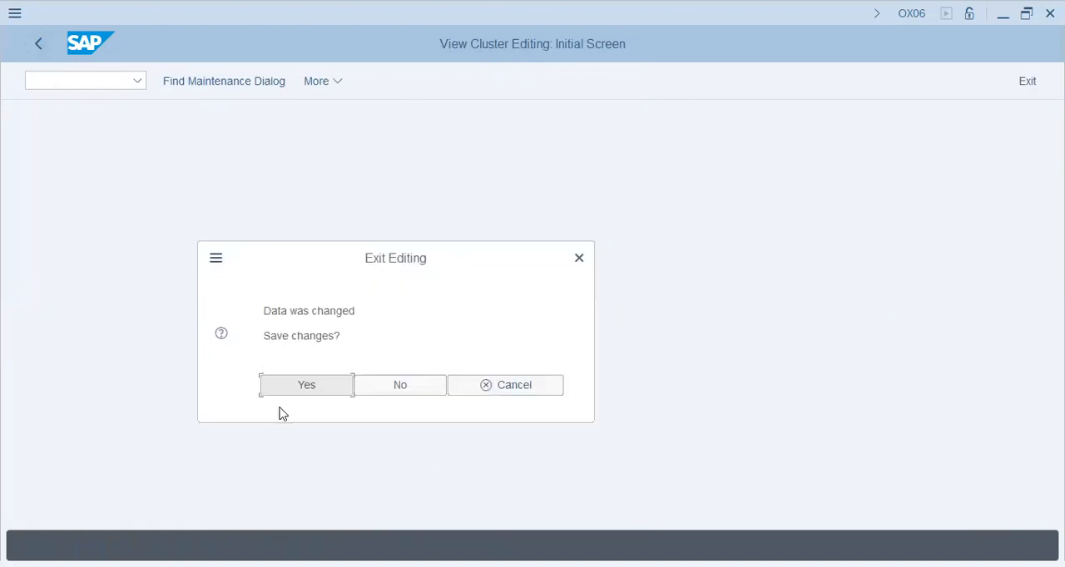
pyautogui.click(321, 387)
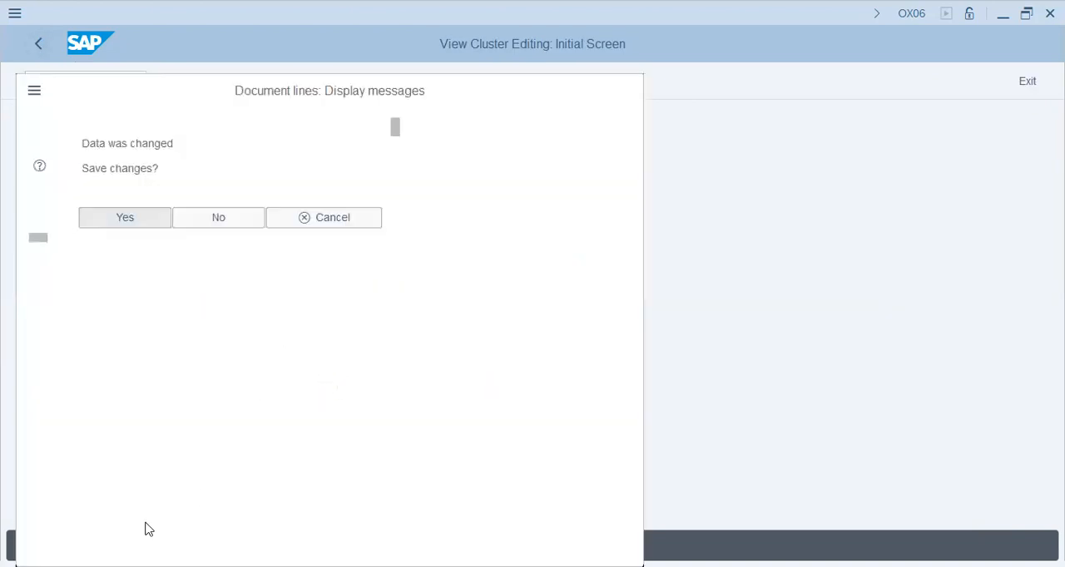
pyautogui.press('Return')
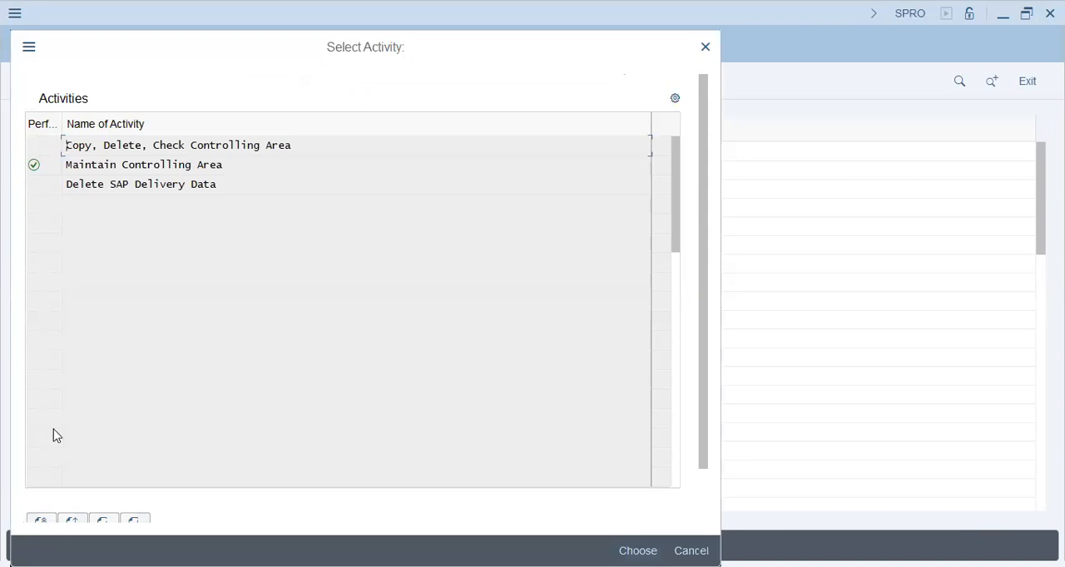
pyautogui.click(709, 50)
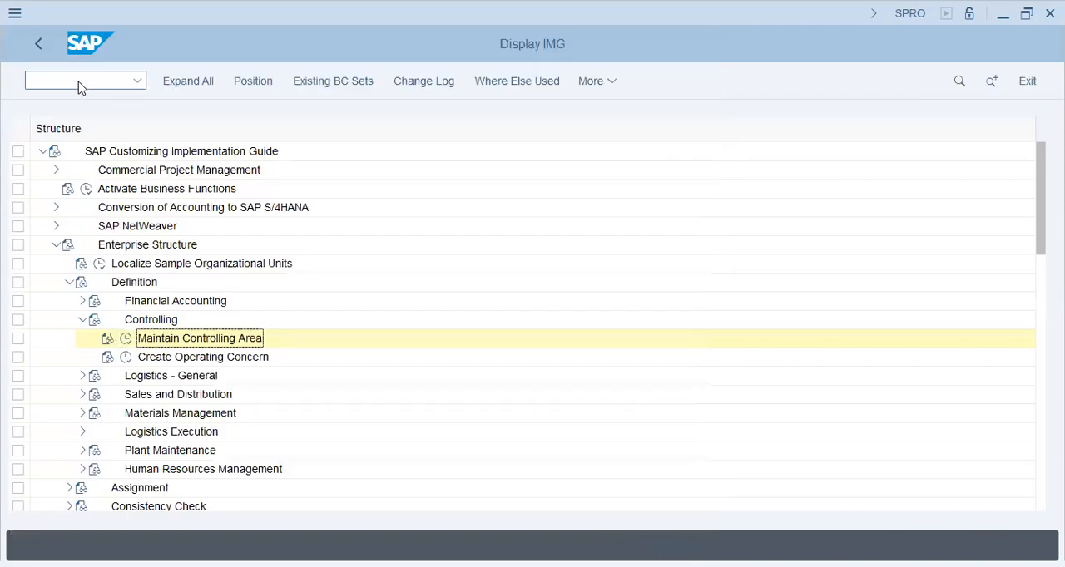
# - Switch to transaction OKKP with the command /nokkp
pyautogui.click(80, 87)
pyautogui.write('/nokkp')
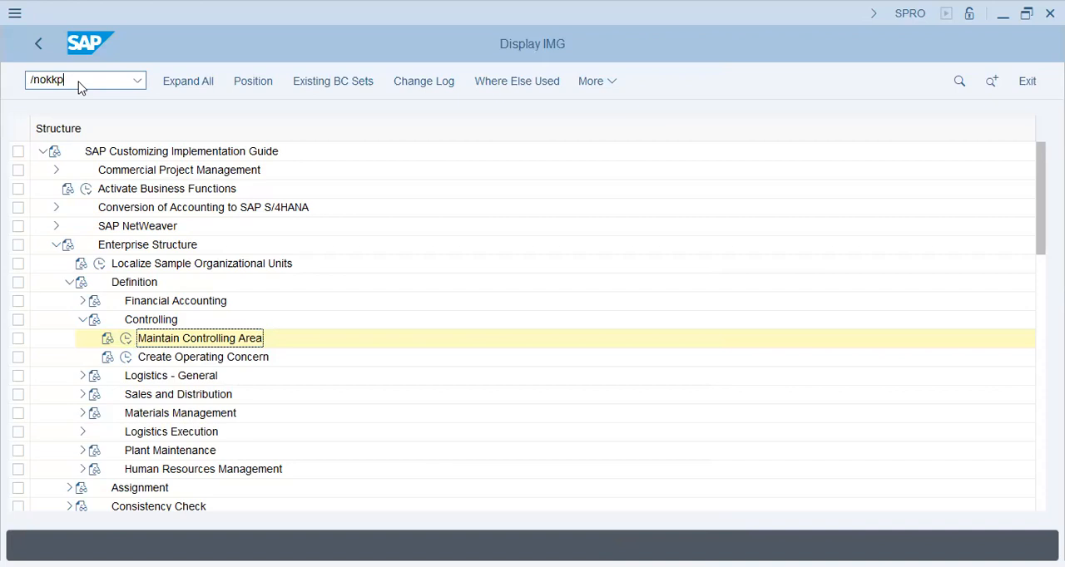
pyautogui.press('Return')
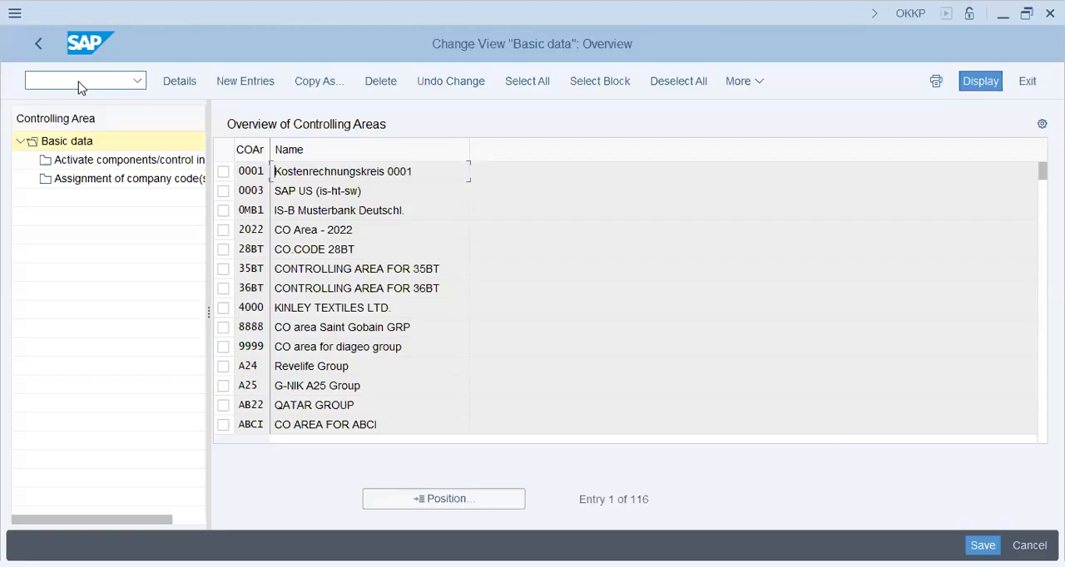
# - Position the controlling area overview at T26 and open the details of Fielder Group
pyautogui.click(433, 503)
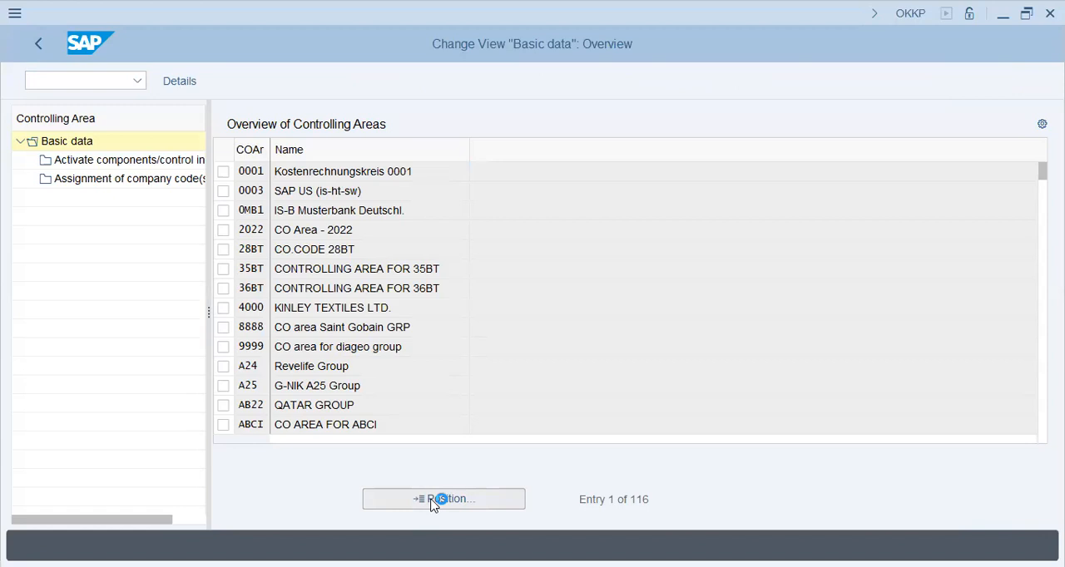
pyautogui.write('t26')
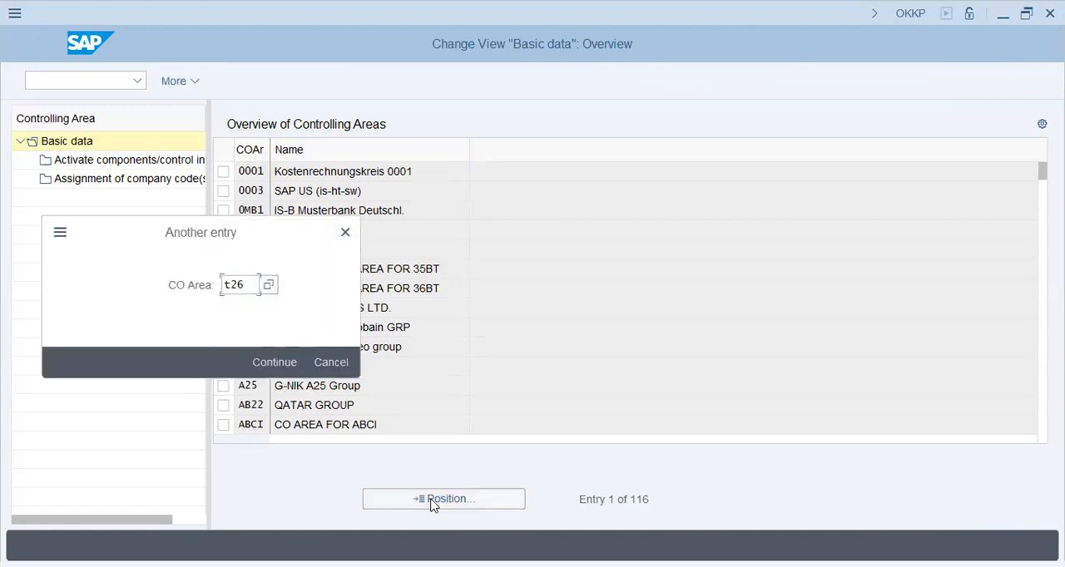
pyautogui.click(433, 503)
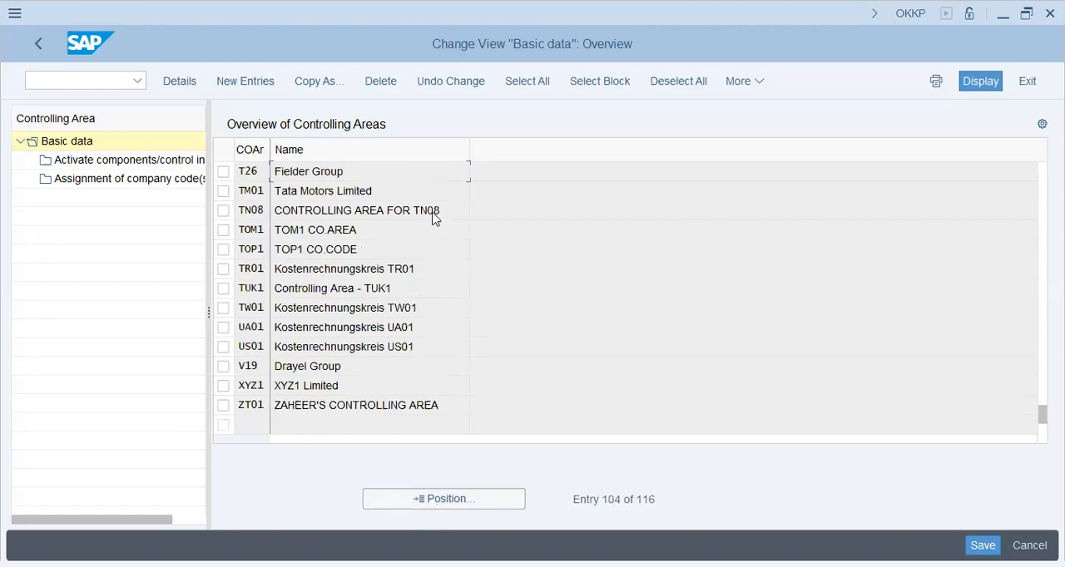
pyautogui.click(333, 169)
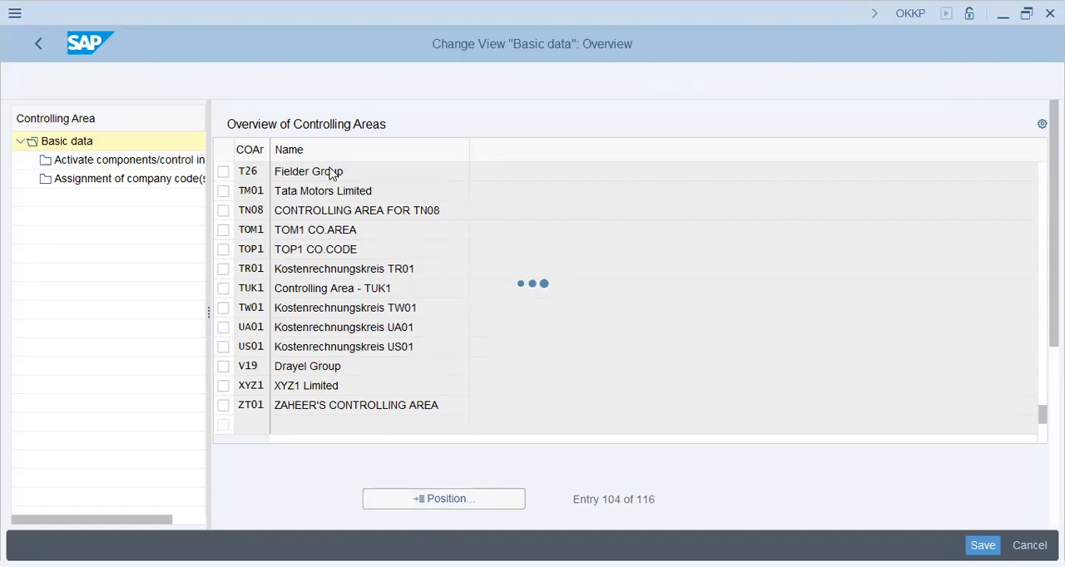
# - Enter T26 as the cost center standard hierarchy of Fielder Group, agree to create it, and save the controlling area
pyautogui.click(421, 349)
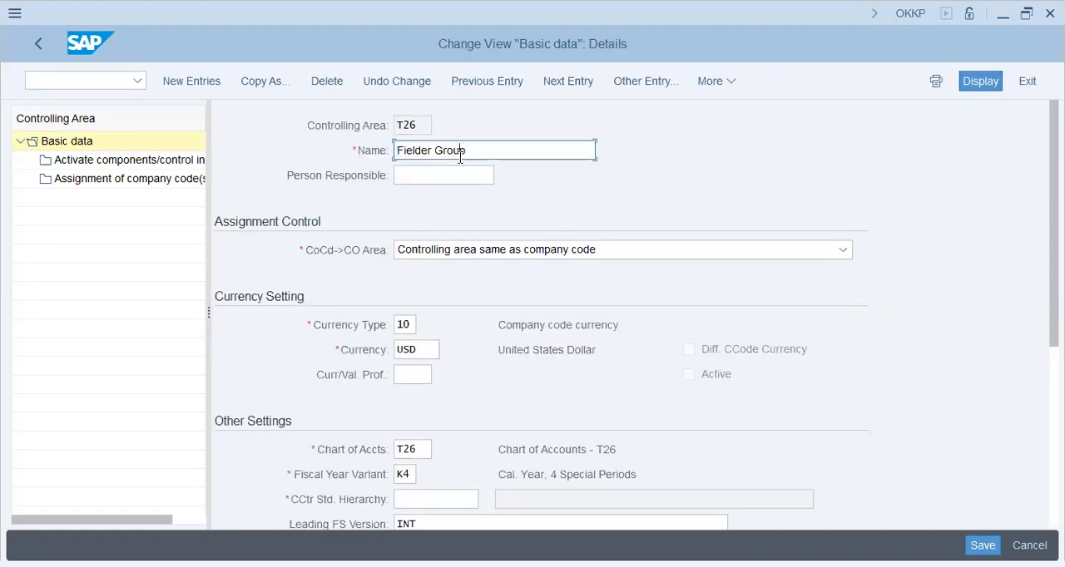
pyautogui.click(410, 504)
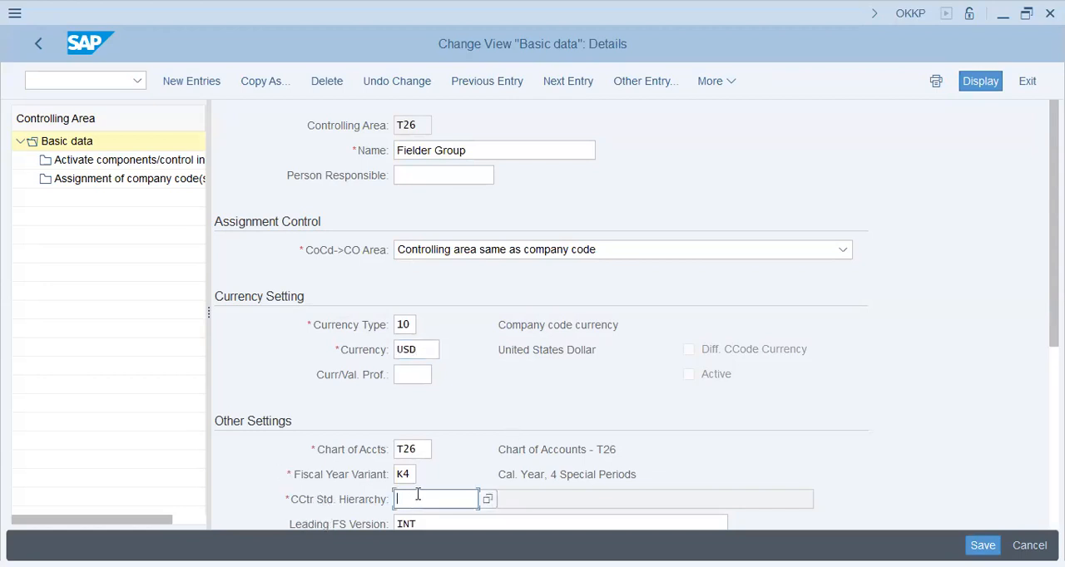
pyautogui.write('t26')
pyautogui.press('Return')
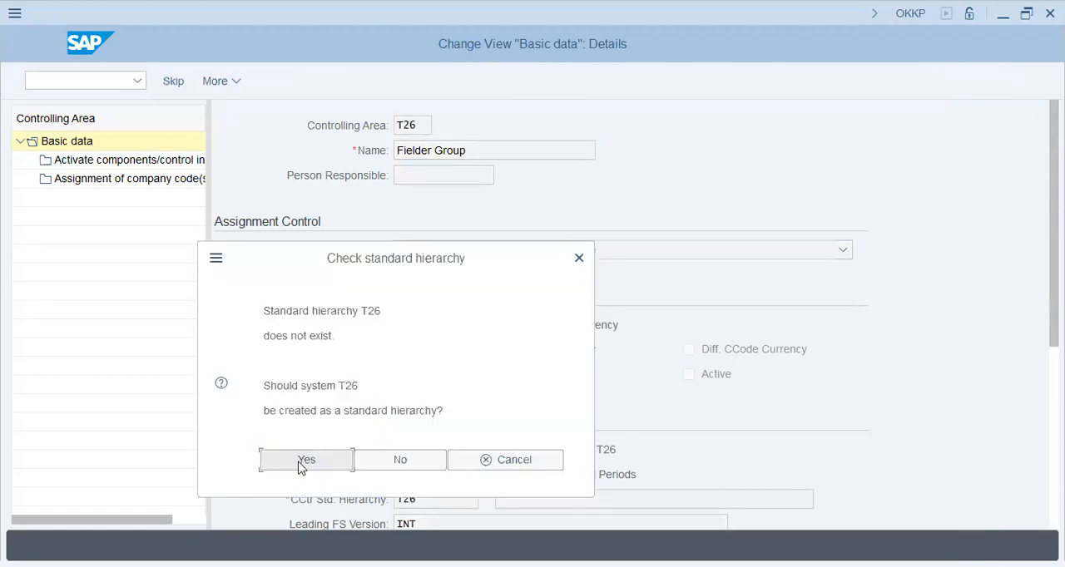
pyautogui.click(301, 468)
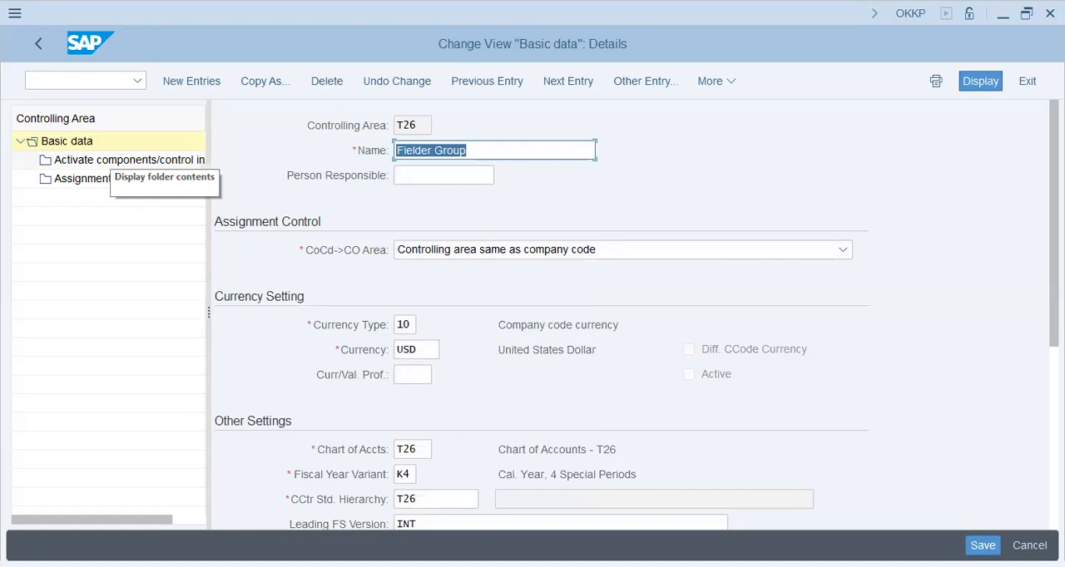
pyautogui.click(982, 545)
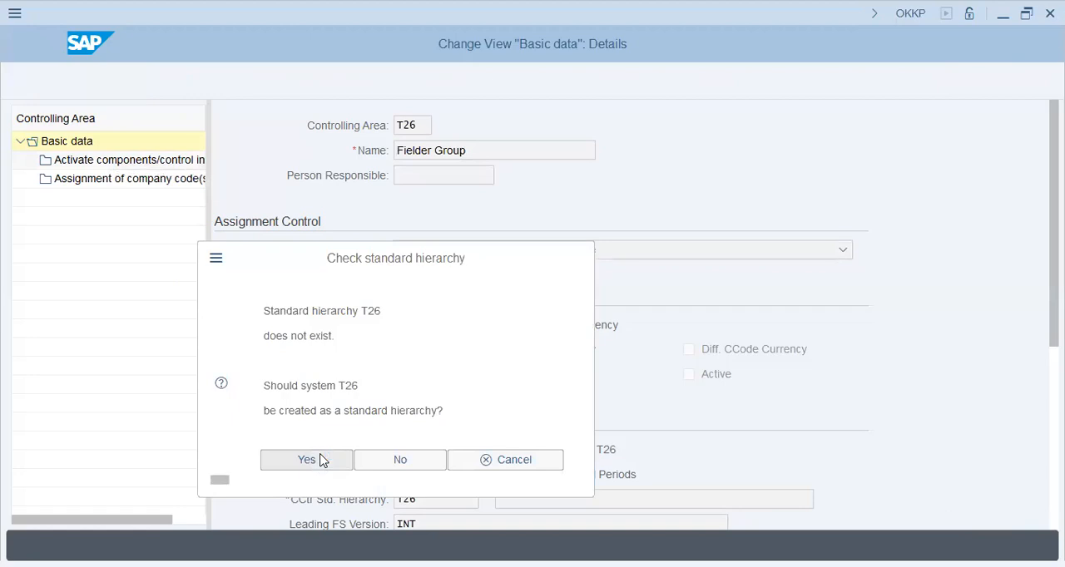
pyautogui.click(345, 361)
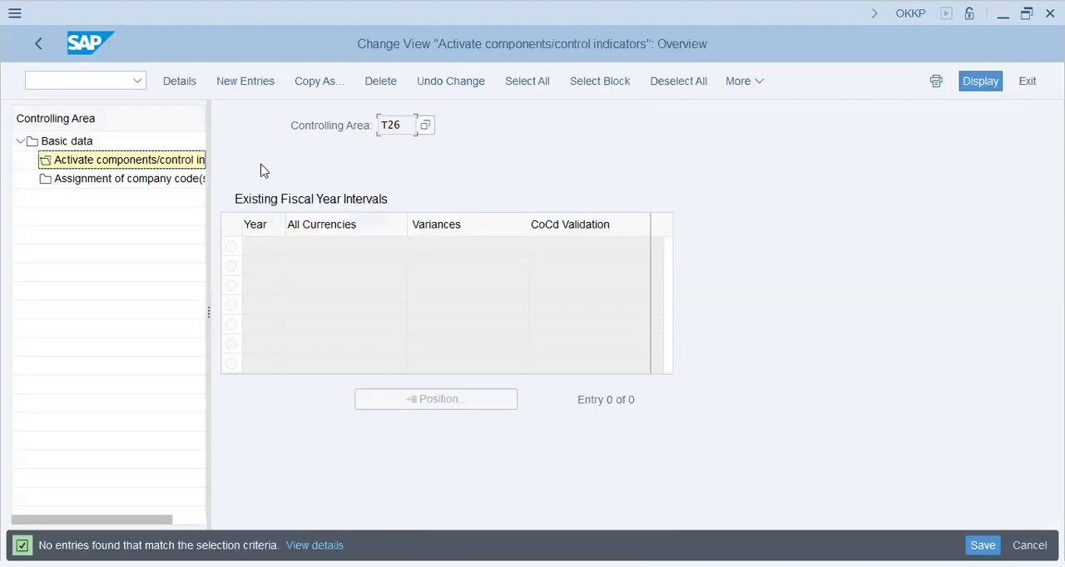
# - Add a new components and control indicators entry for controlling area T26 with fiscal year 2022
pyautogui.click(244, 80)
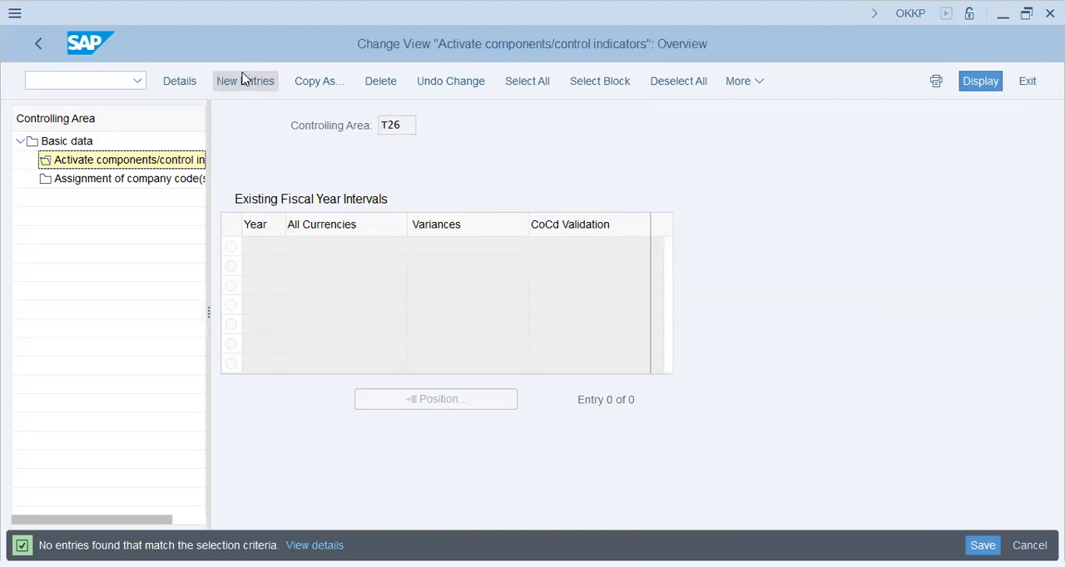
pyautogui.write('2002')
pyautogui.press('BackSpace')
pyautogui.press('BackSpace')
pyautogui.write('22')
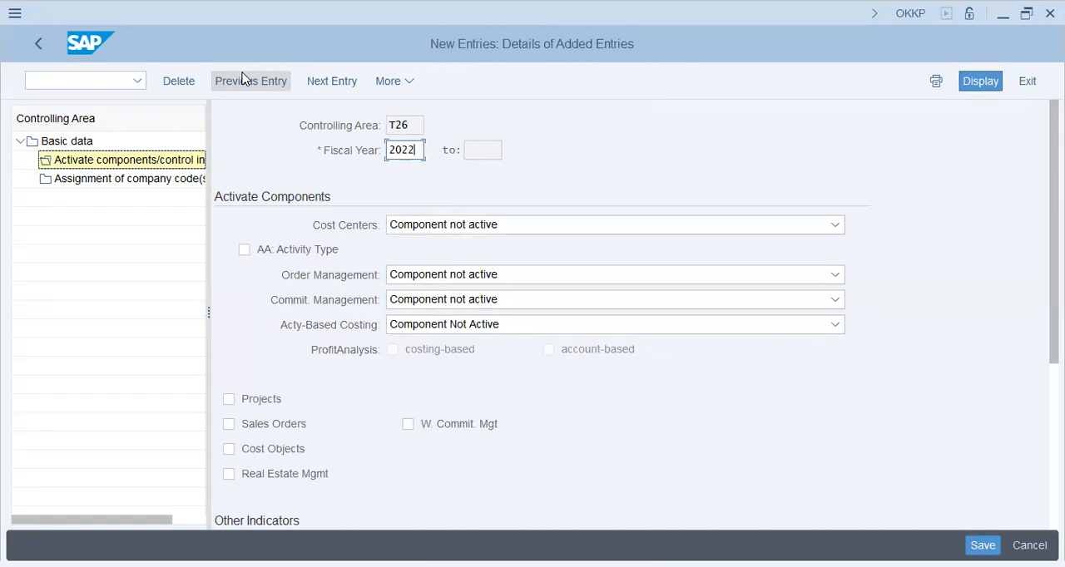
pyautogui.press('Tab')
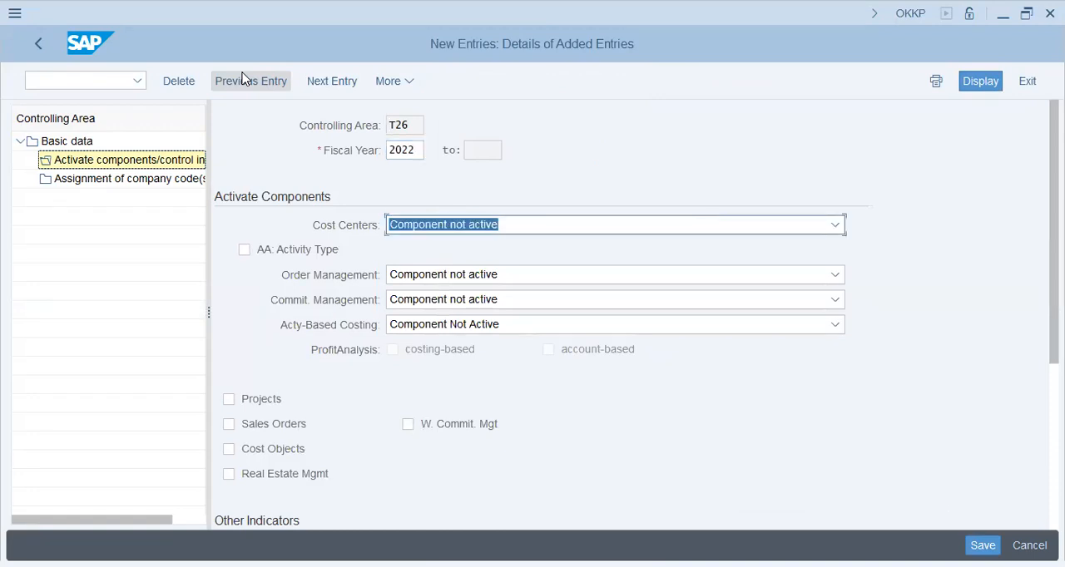
# - Set Cost Centers and Order Management to Component active and enable Projects, Sales Orders and Cost Objects
pyautogui.click(488, 226)
pyautogui.click(475, 279)
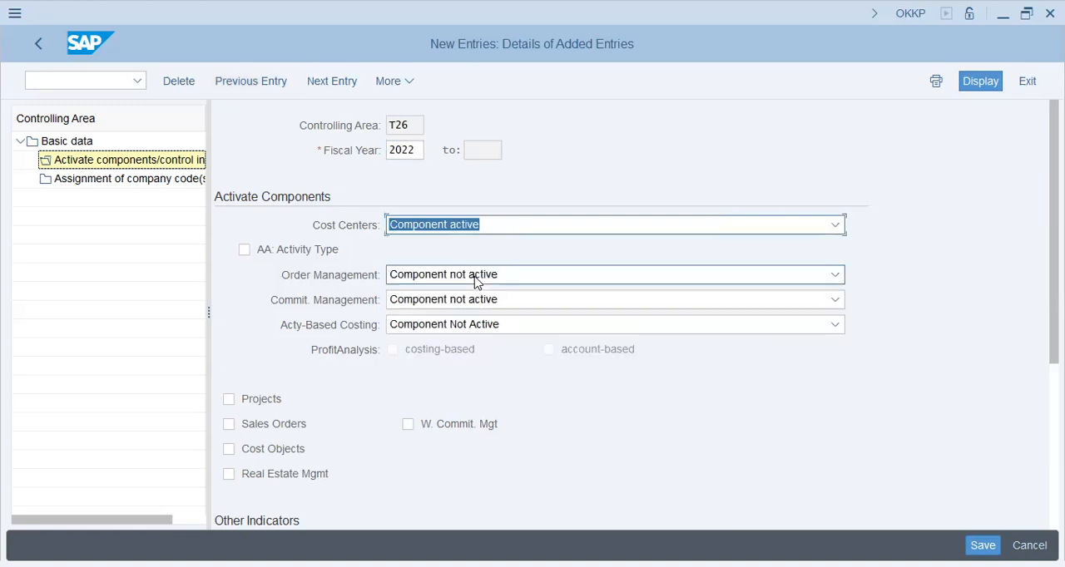
pyautogui.click(477, 279)
pyautogui.click(455, 324)
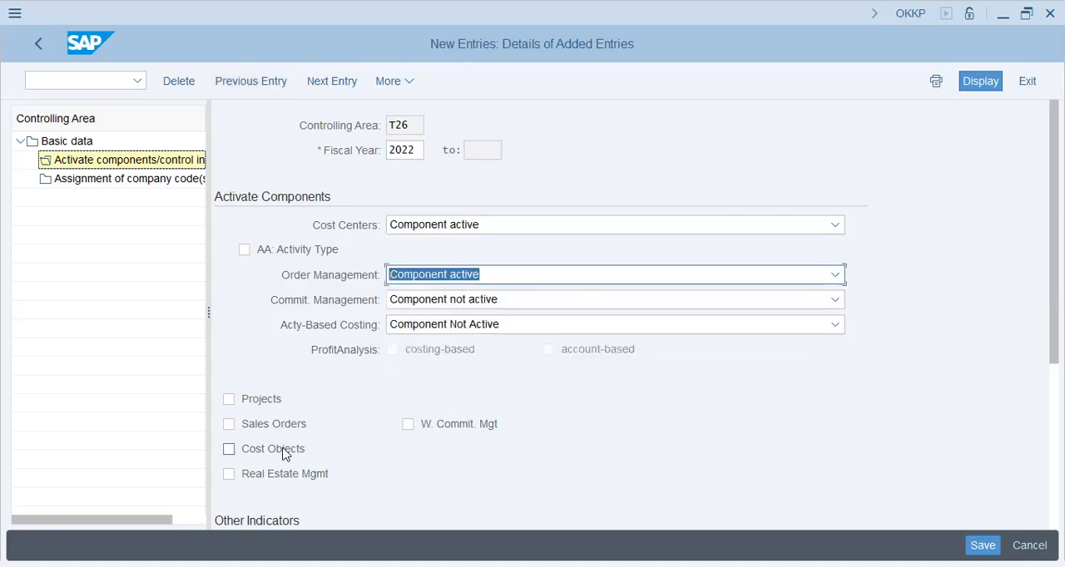
pyautogui.click(258, 403)
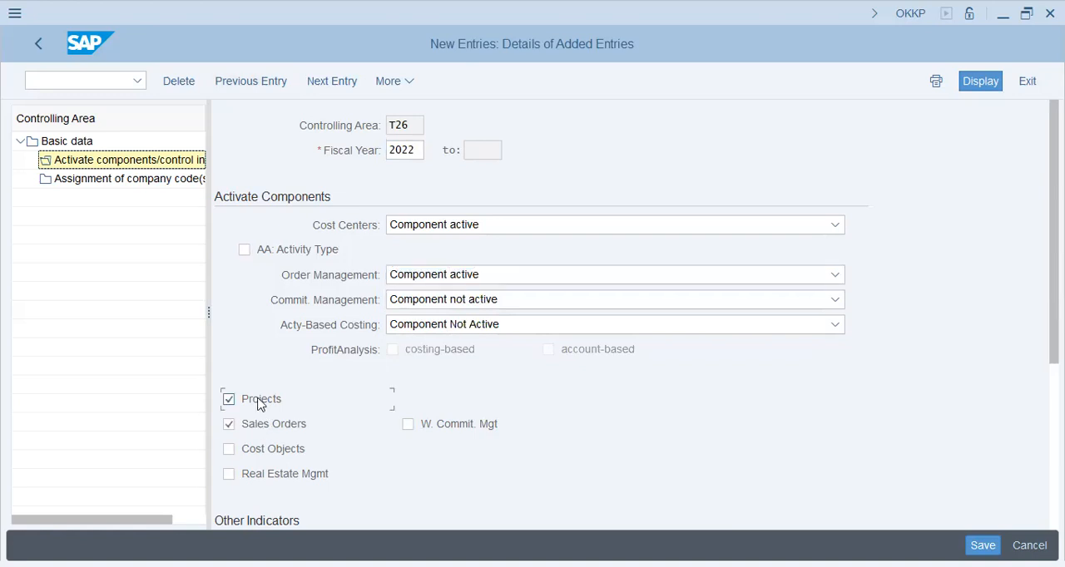
pyautogui.click(258, 452)
# - Save the 2022 control indicators with All Currencies enabled and acknowledge the critical transport messages
pyautogui.moveTo(1054, 250); pyautogui.dragTo(1054, 416)
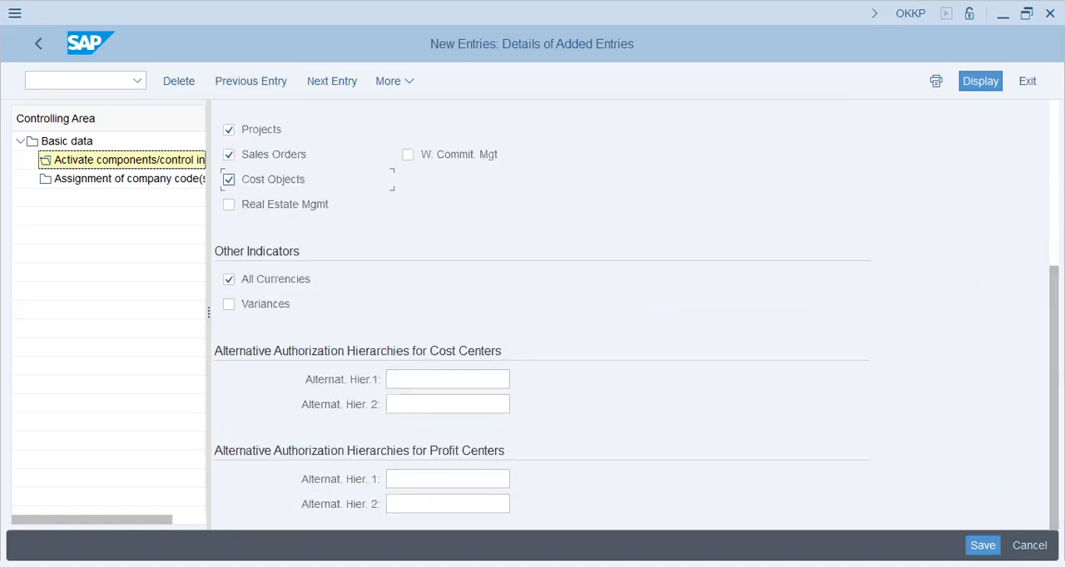
pyautogui.click(983, 545)
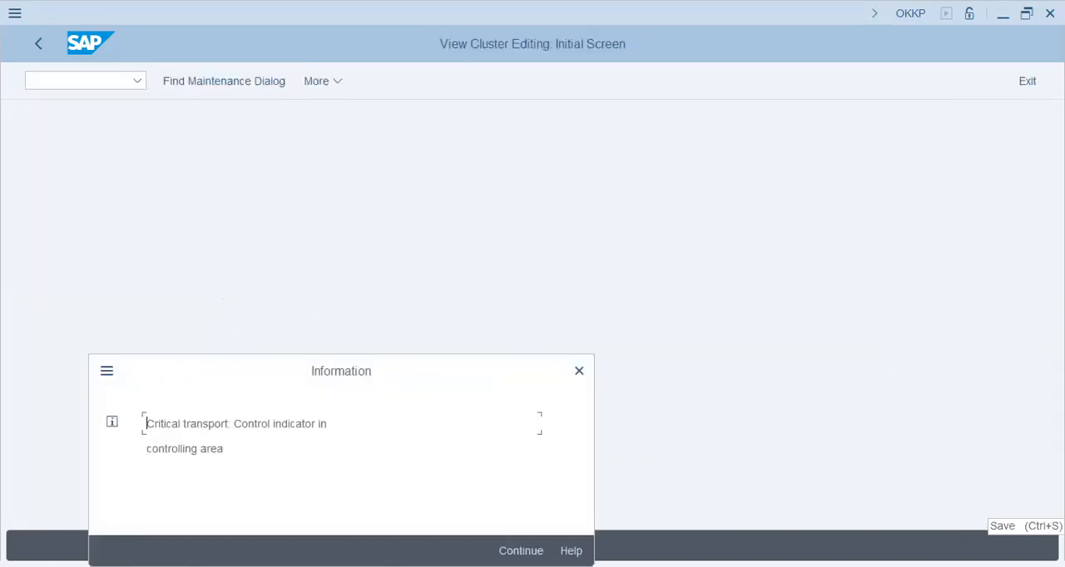
pyautogui.press('Return')
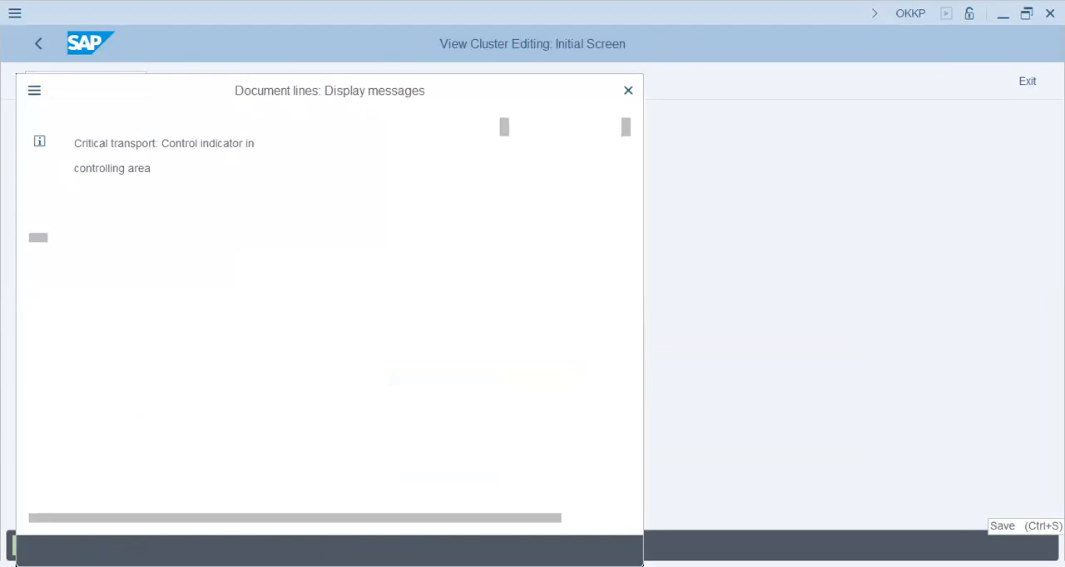
pyautogui.press('Return')
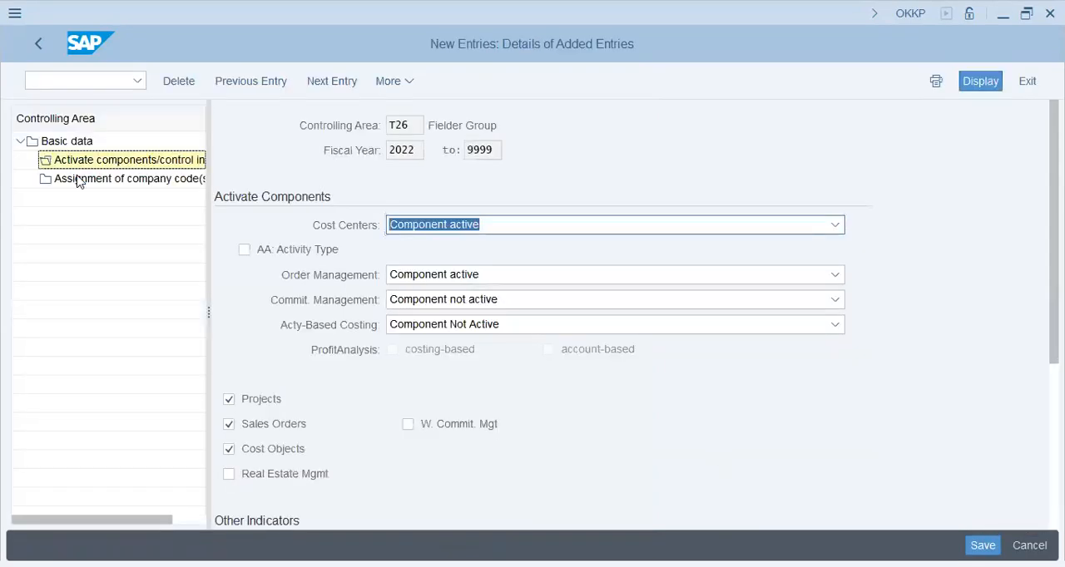
# - Assign company code T26 to controlling area T26 as a new entry and save the assignment
pyautogui.click(77, 181)
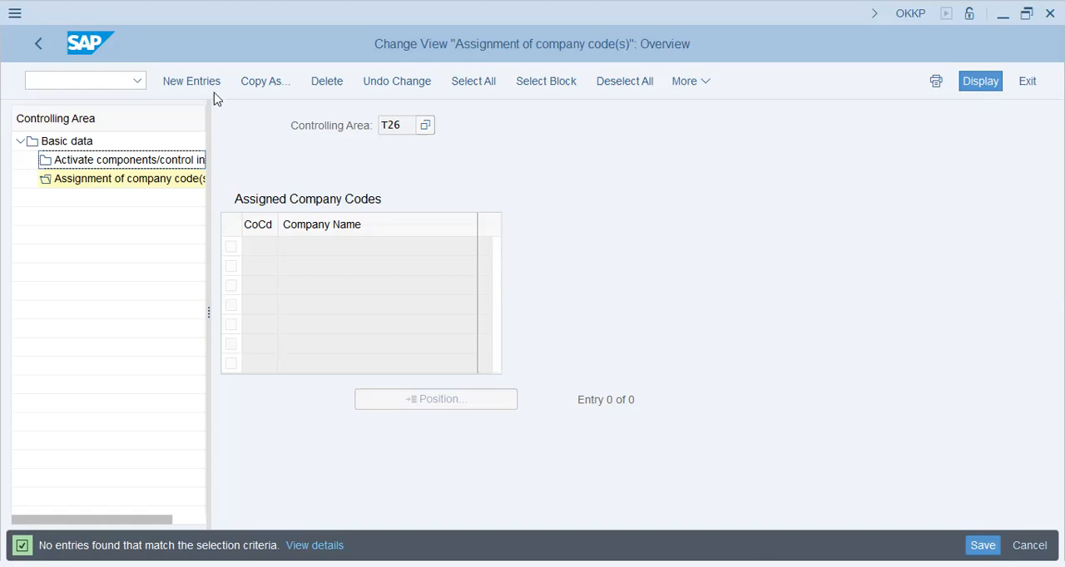
pyautogui.click(190, 90)
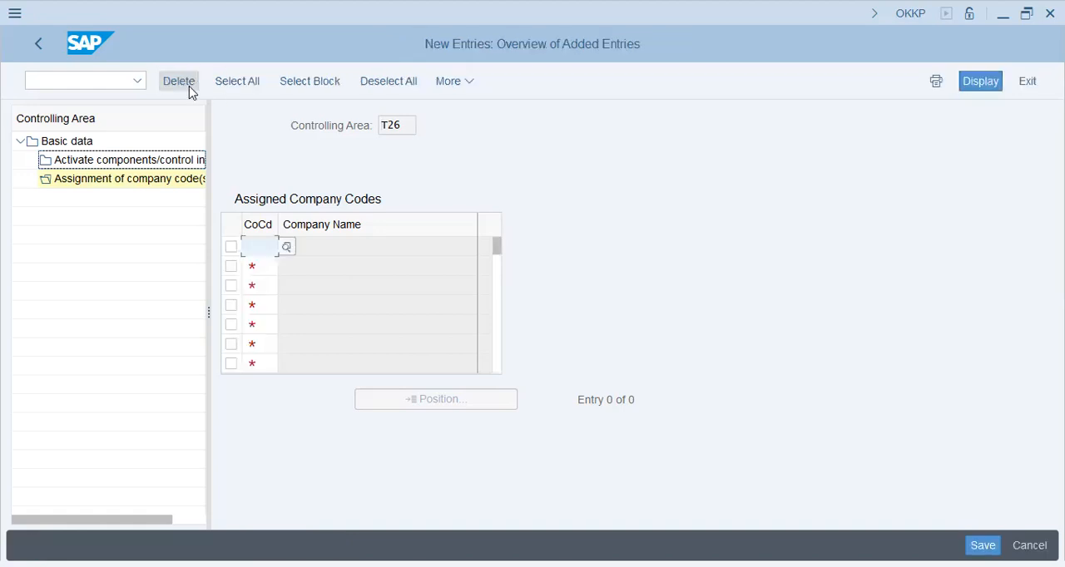
pyautogui.write('t26')
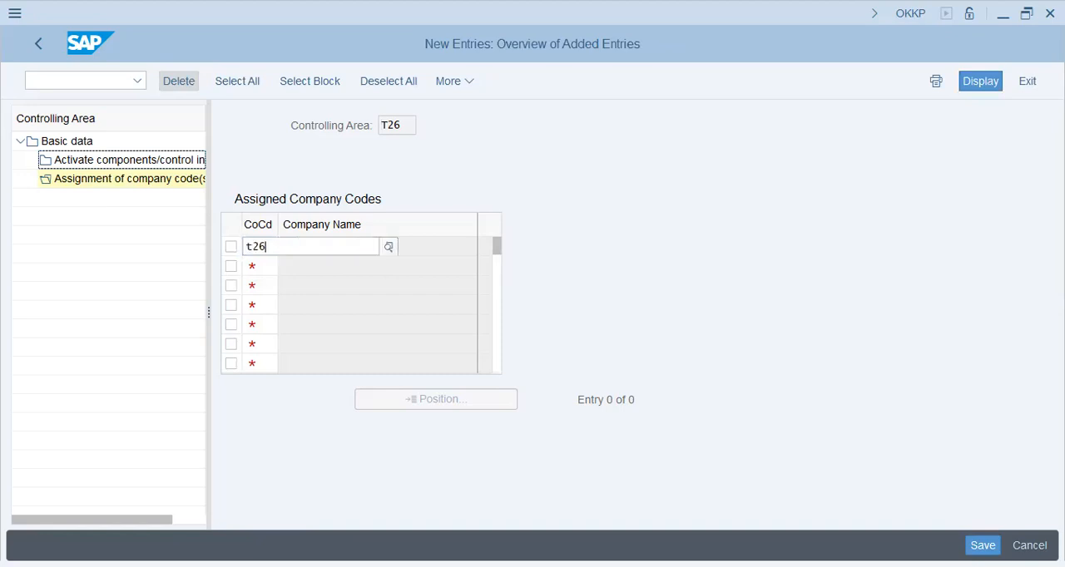
pyautogui.press('Return')
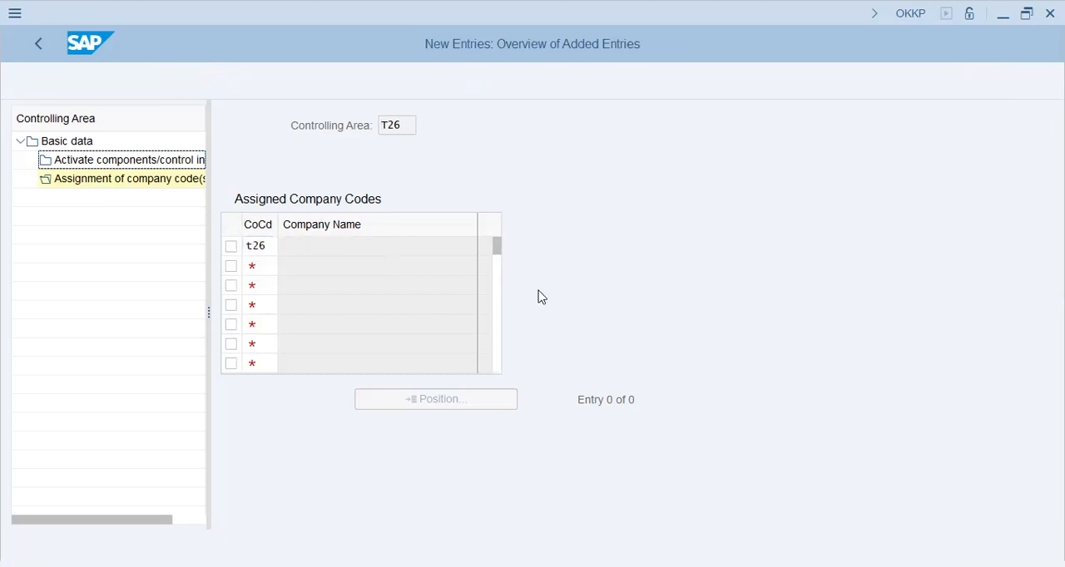
pyautogui.click(986, 543)
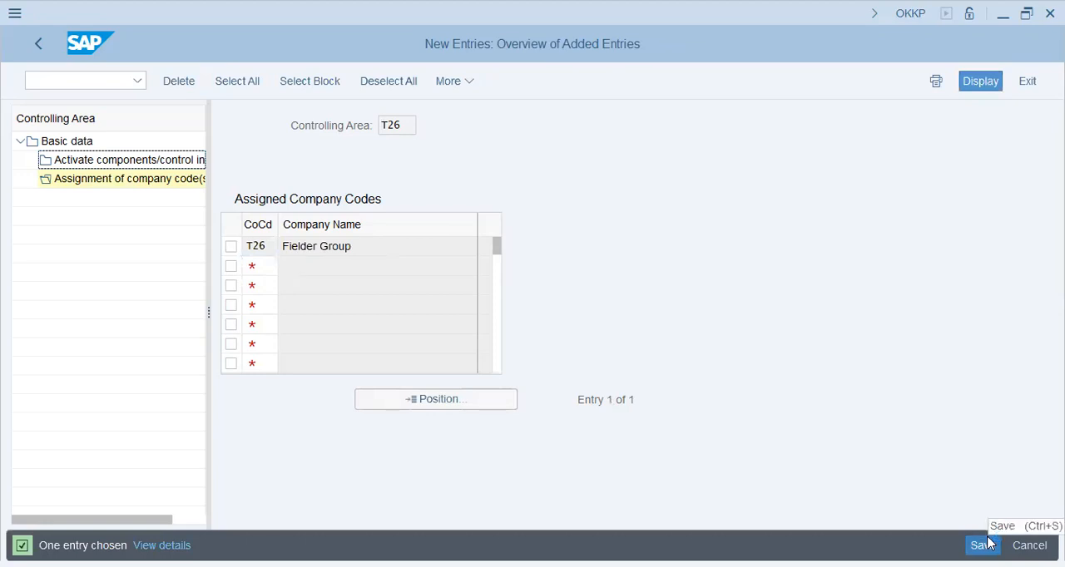
pyautogui.click(987, 543)
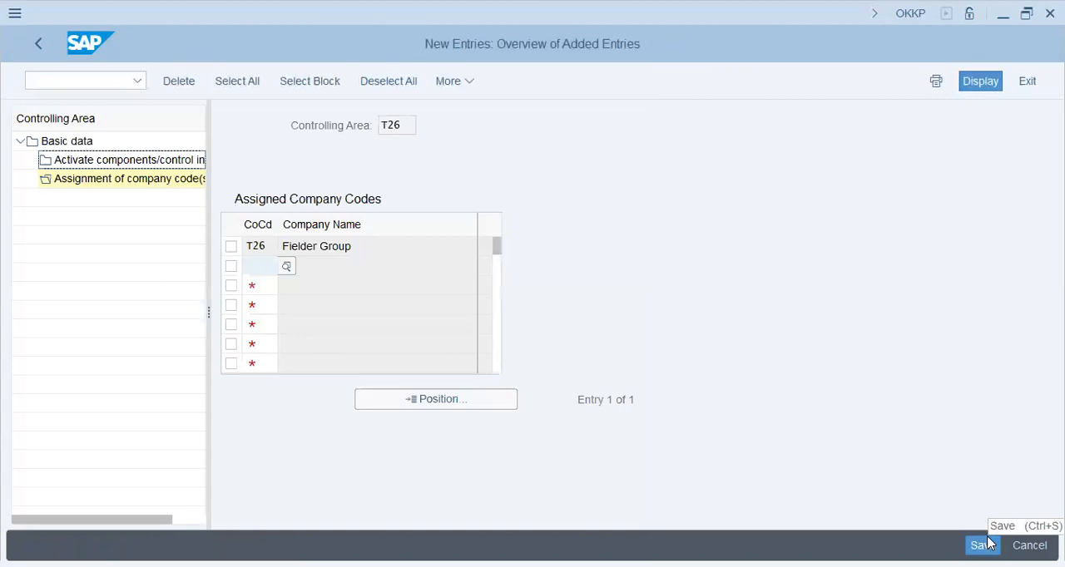
# - Leave the company code assignment and controlling area maintenance, returning to the SAP Easy Access screen
pyautogui.click(37, 46)
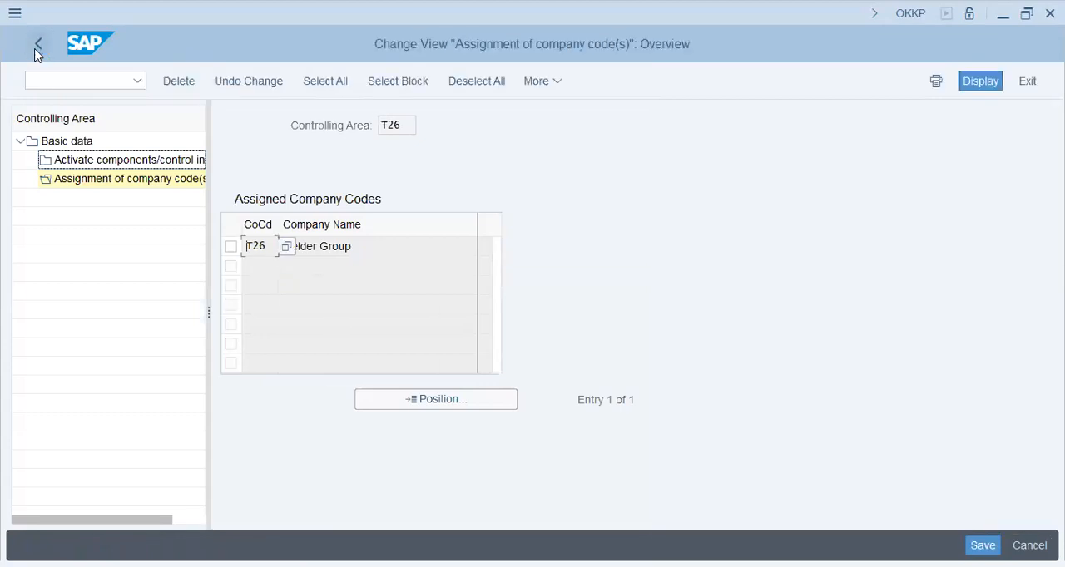
pyautogui.click(37, 46)
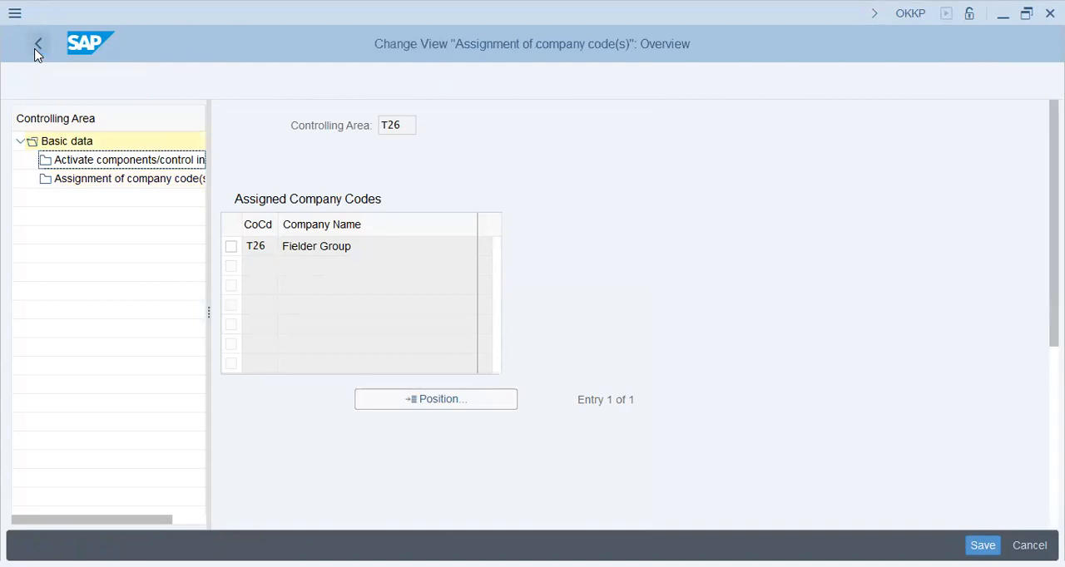
pyautogui.click(35, 49)
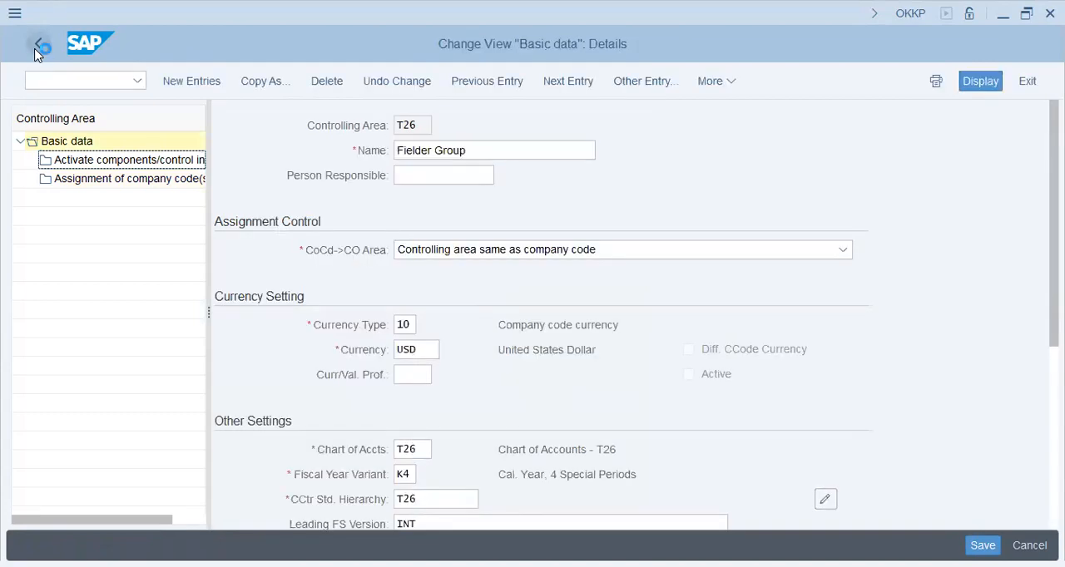
pyautogui.click(36, 50)
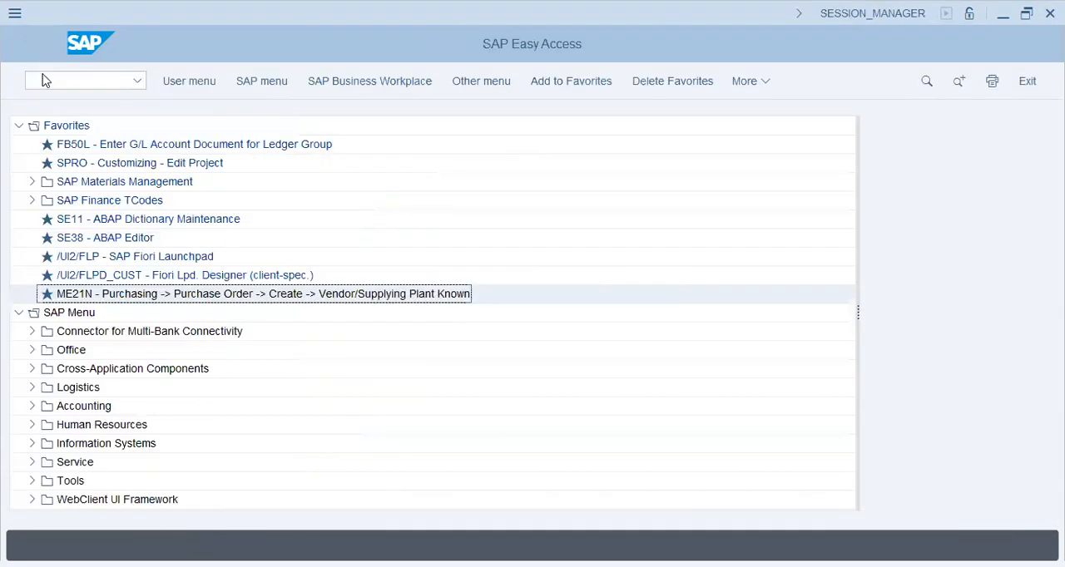
# - Start transaction SPRO and display the SAP Customizing Implementation Guide
pyautogui.click(46, 80)
pyautogui.write('spro')
pyautogui.press('Return')
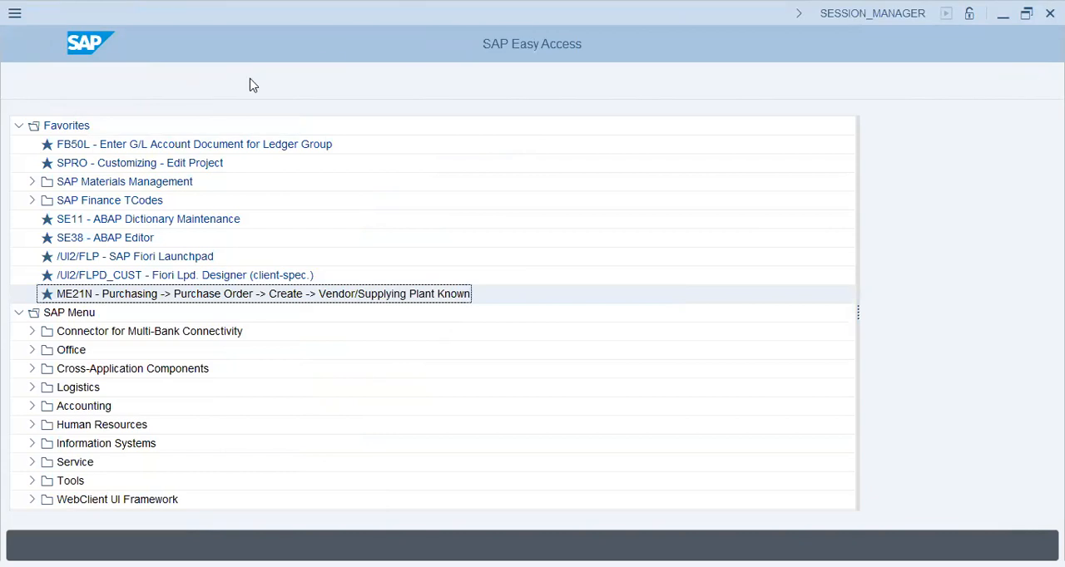
pyautogui.click(190, 86)
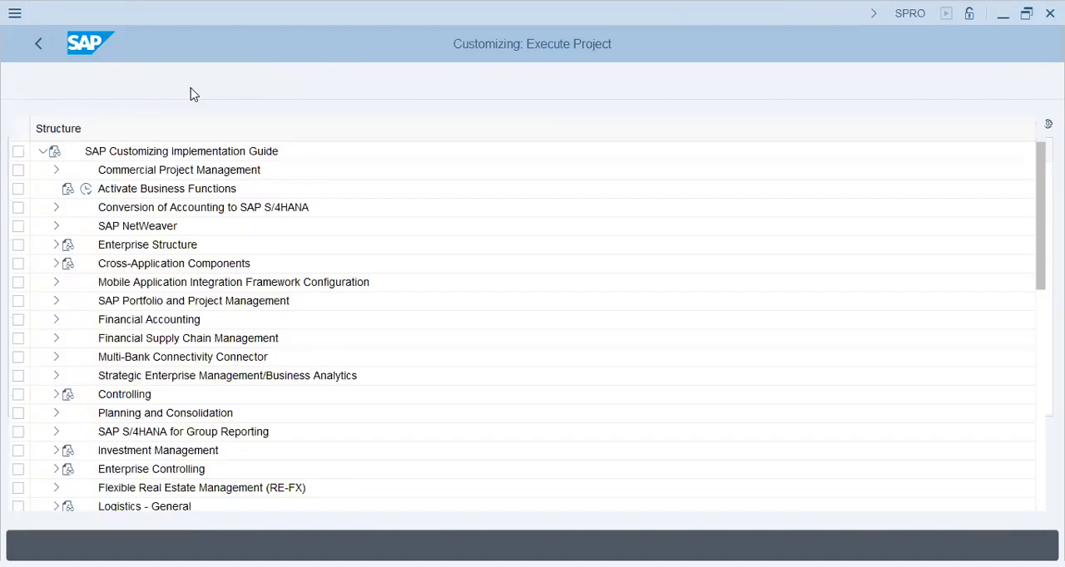
pyautogui.click(55, 242)
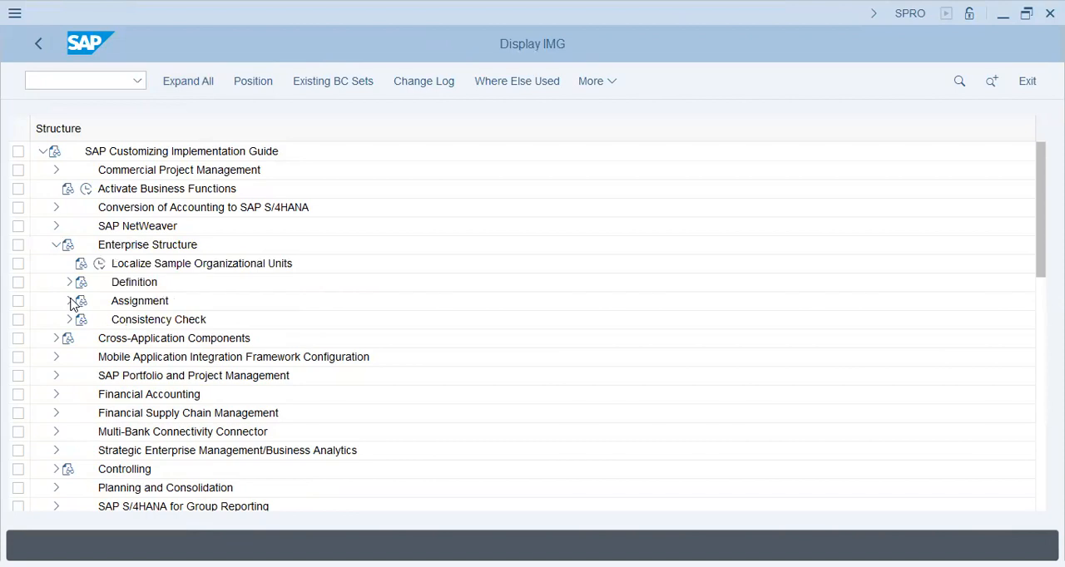
pyautogui.click(70, 300)
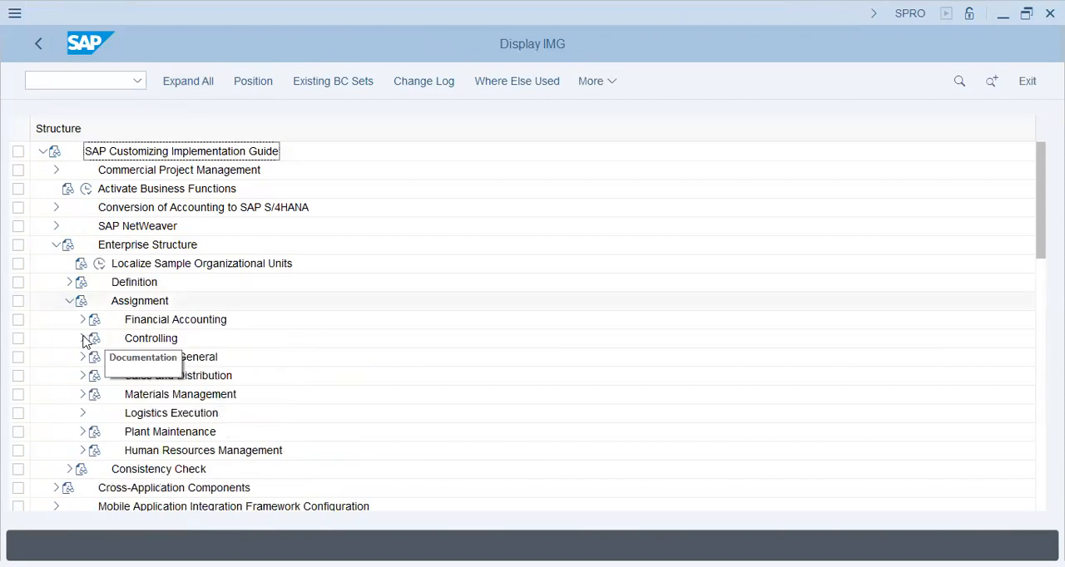
pyautogui.click(82, 338)
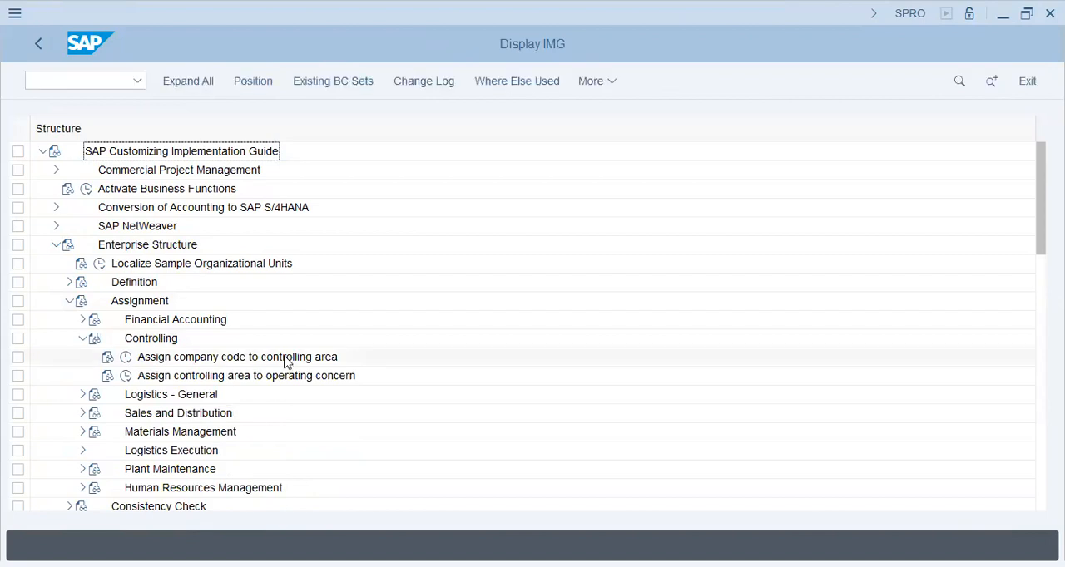
pyautogui.click(55, 246)
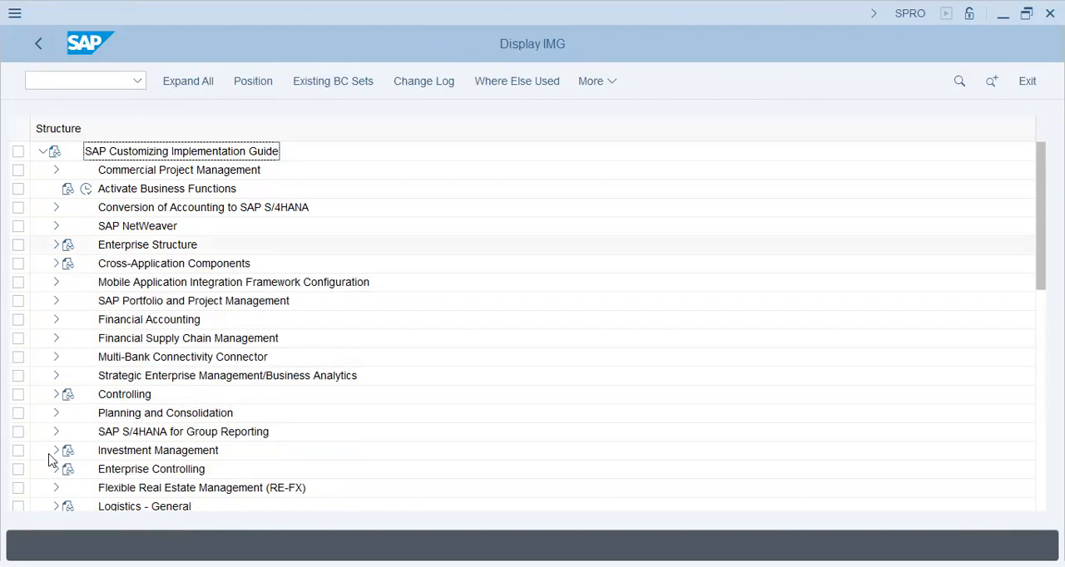
# - Open the Maintain Operating Concern activity under Controlling > Profitability Analysis > Structures > Define Operating Concern
pyautogui.click(56, 395)
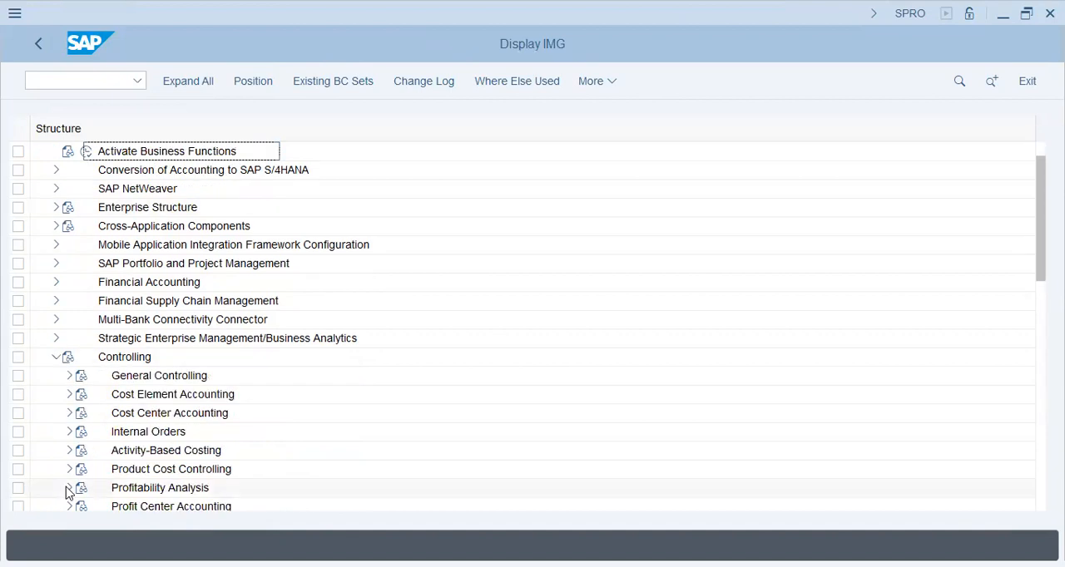
pyautogui.click(69, 488)
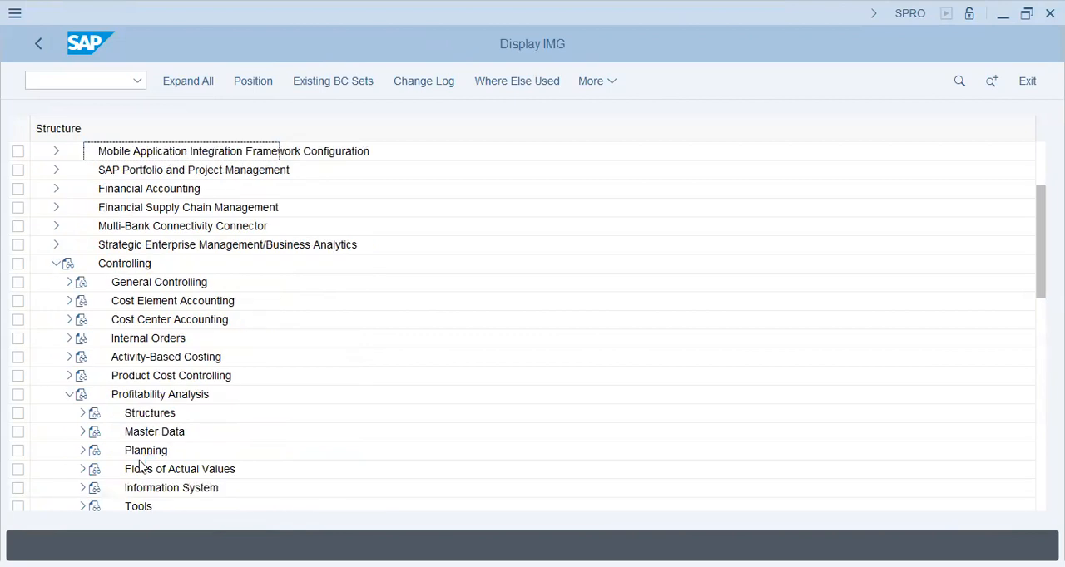
pyautogui.click(82, 413)
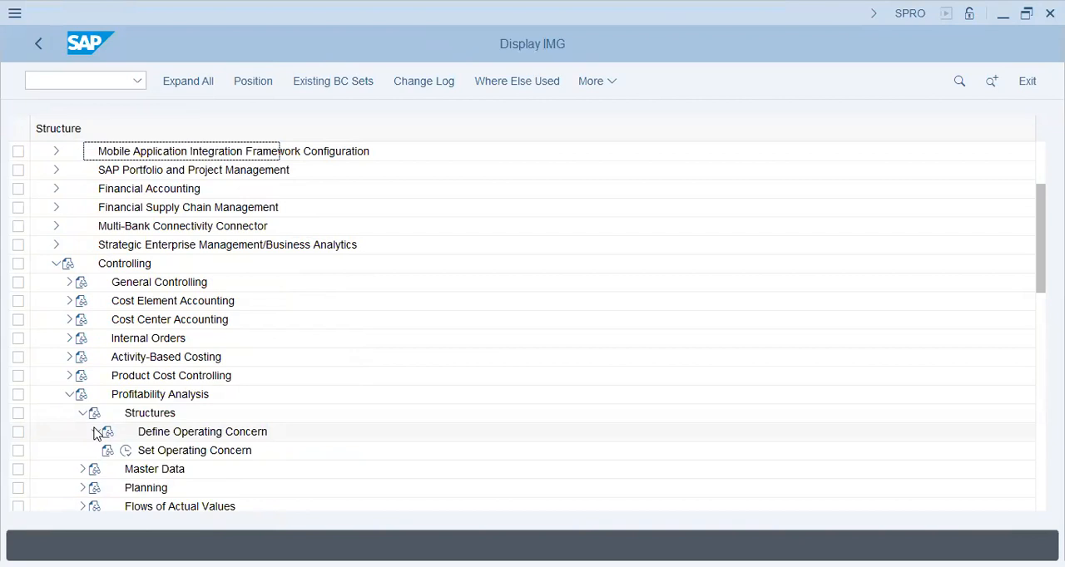
pyautogui.click(95, 432)
pyautogui.click(140, 470)
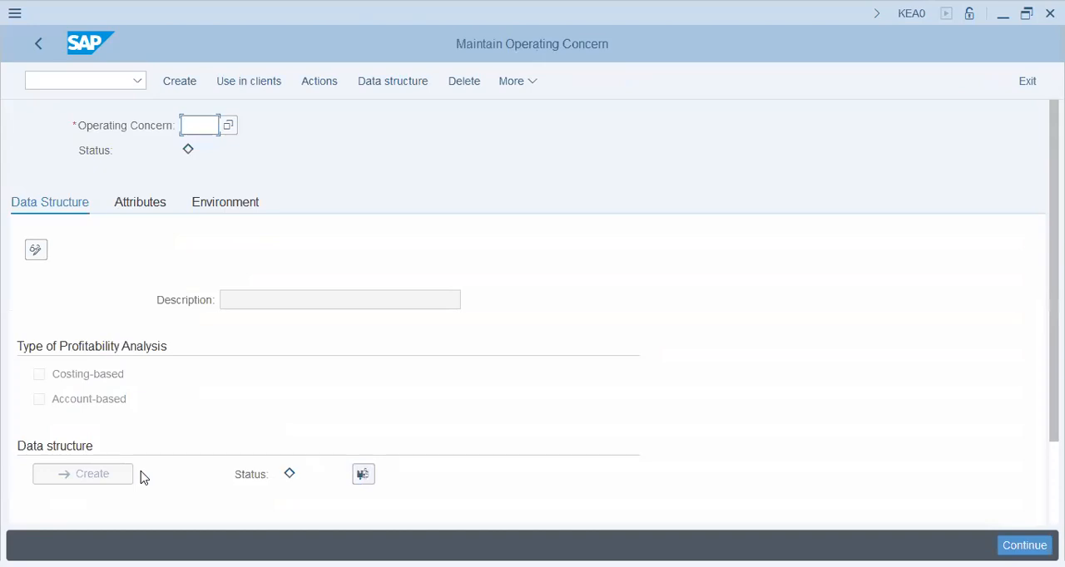
# - Start creating operating concern T26A and acknowledge the cross-client settings caution
pyautogui.write('t26a')
pyautogui.click(177, 86)
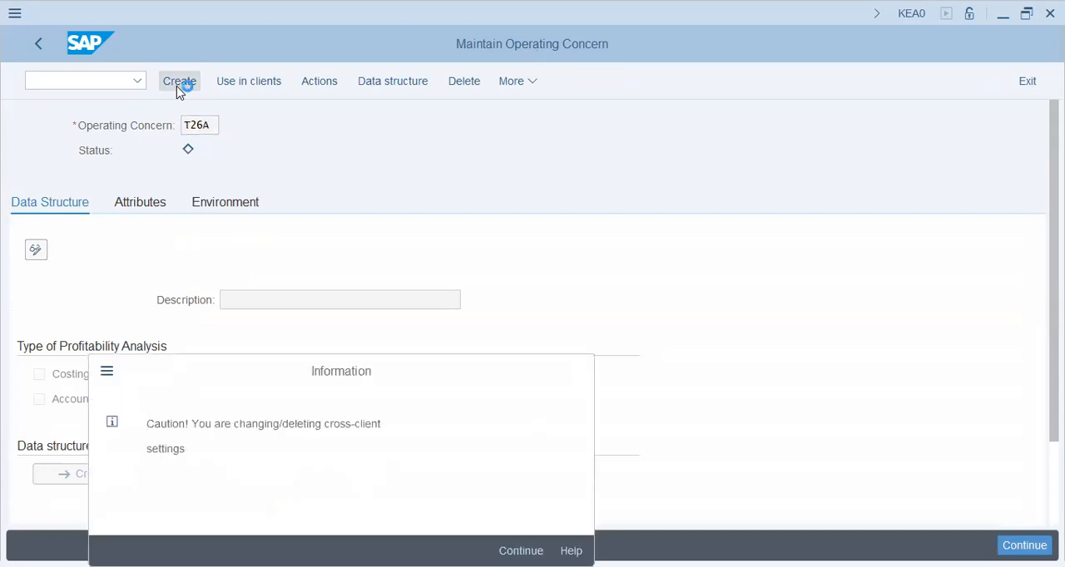
pyautogui.press('Return')
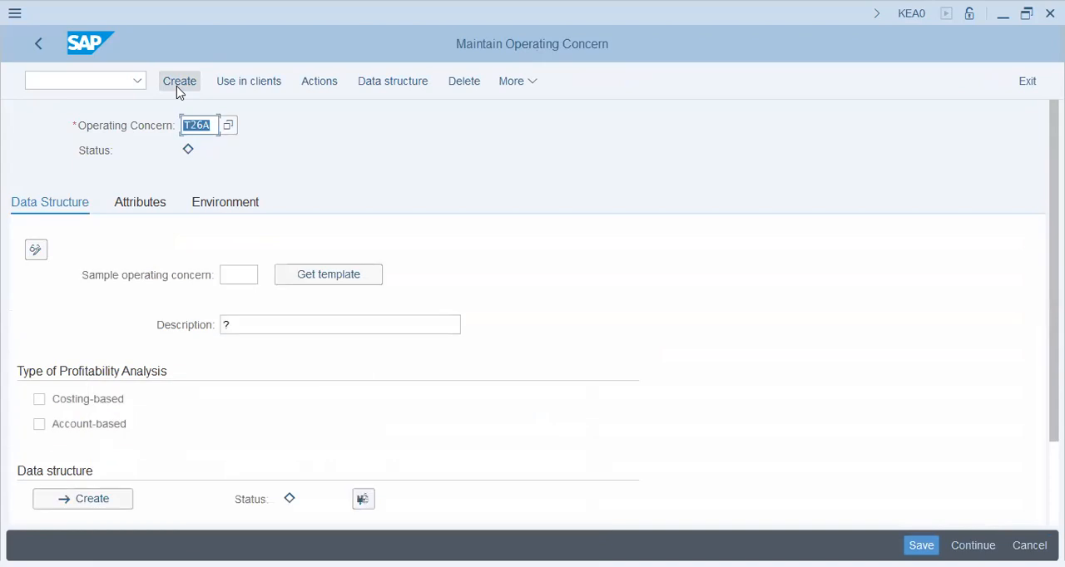
# - Enter "T26 - Fielder Group - Op. Conc" as the operating concern's description
pyautogui.press('Tab')
pyautogui.press('Tab')
pyautogui.press('Tab')
pyautogui.press('Tab')
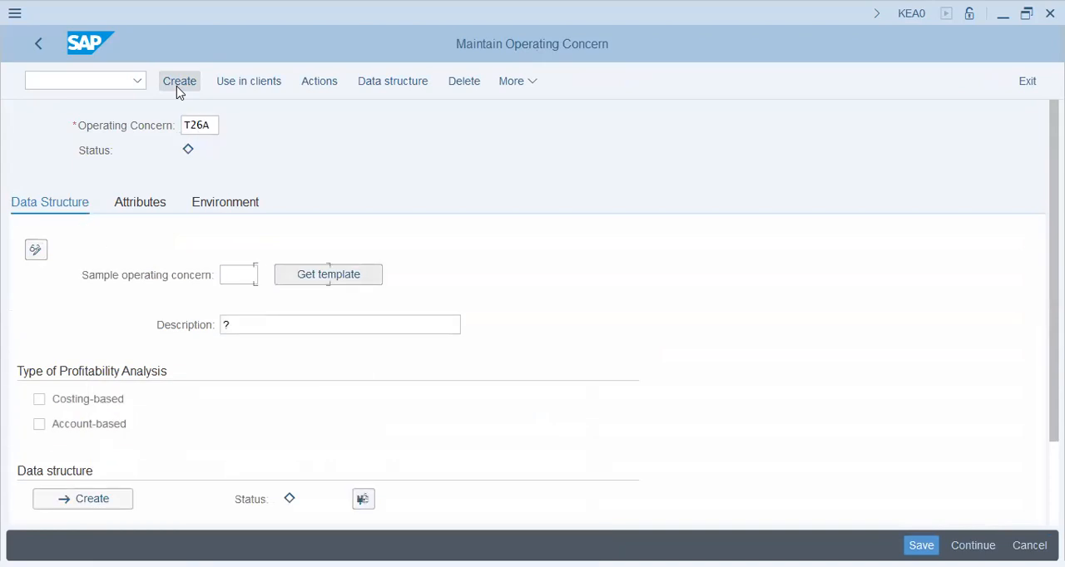
pyautogui.write('T2')
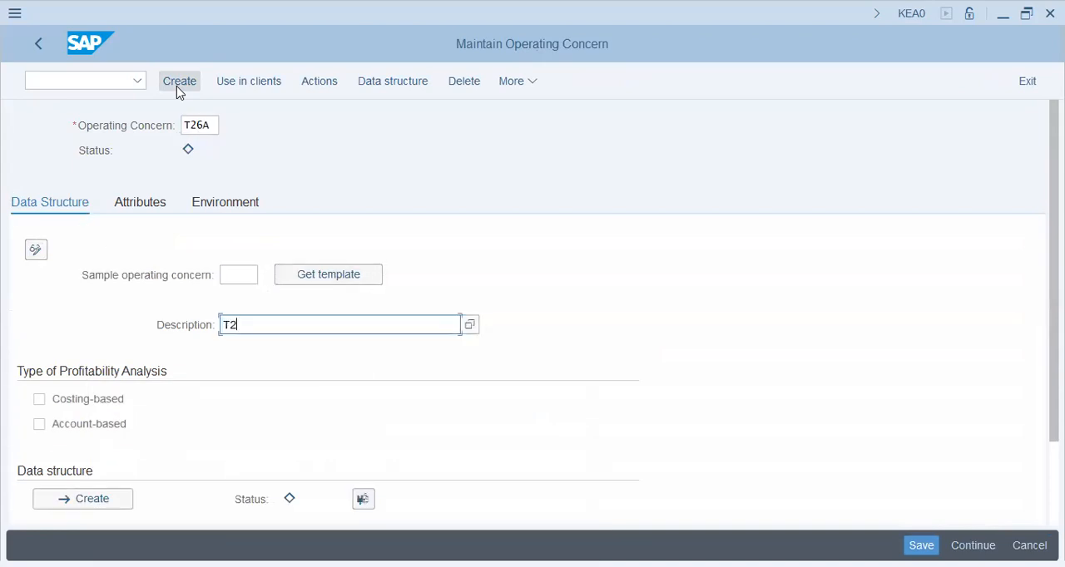
pyautogui.write('6 - Fielder Group - Op. Conc')
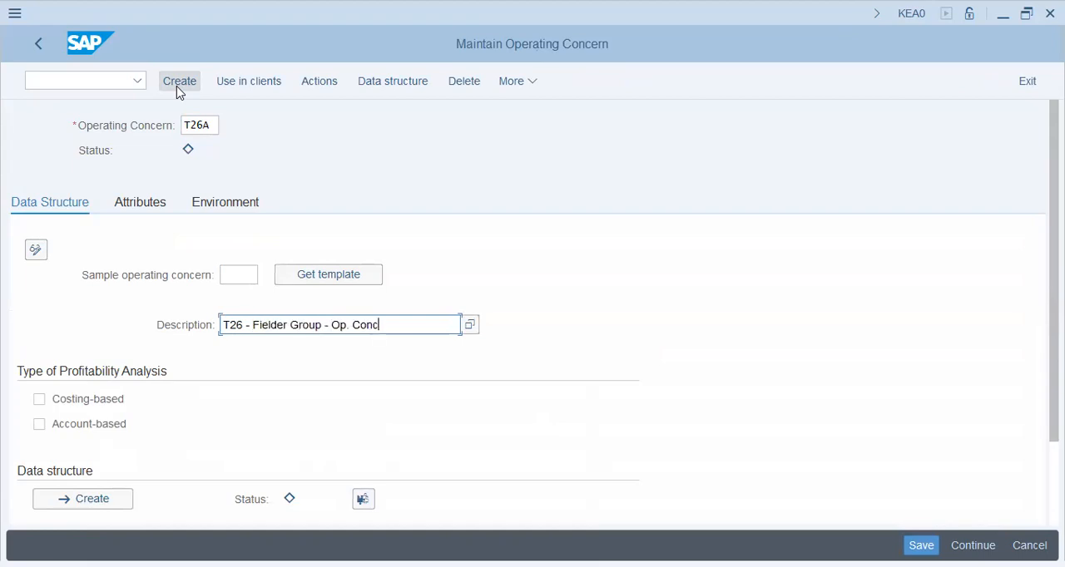
# - Enable both costing-based and account-based Profitability Analysis for operating concern T26A and save it
pyautogui.press('Tab')
pyautogui.press('space')
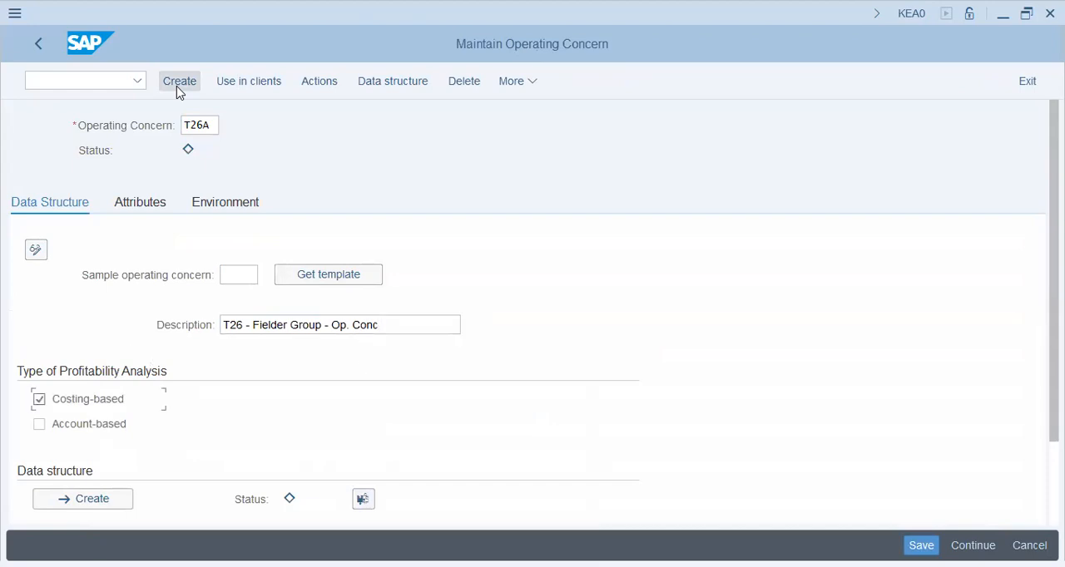
pyautogui.click(71, 432)
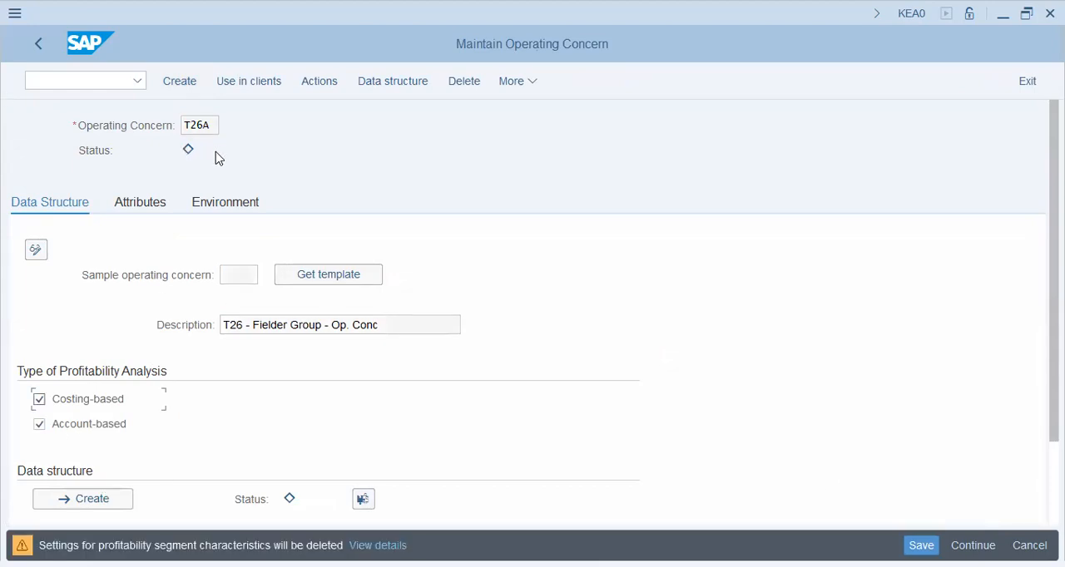
pyautogui.moveTo(190, 157)
pyautogui.click(189, 153)
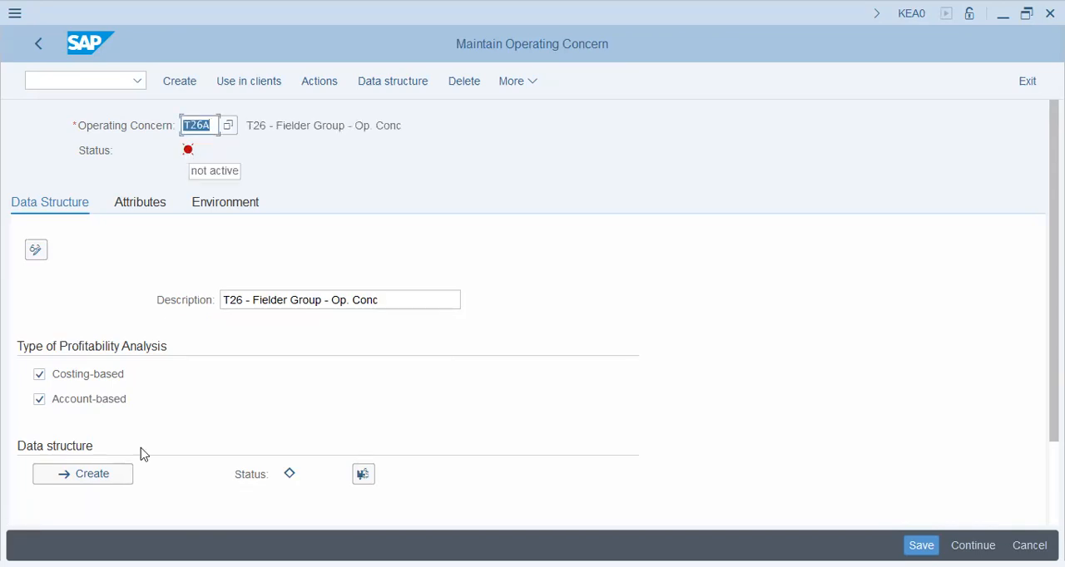
# - Create the operating concern's data structure and transfer the characteristic BZIRK (Sales District) into it
pyautogui.click(93, 474)
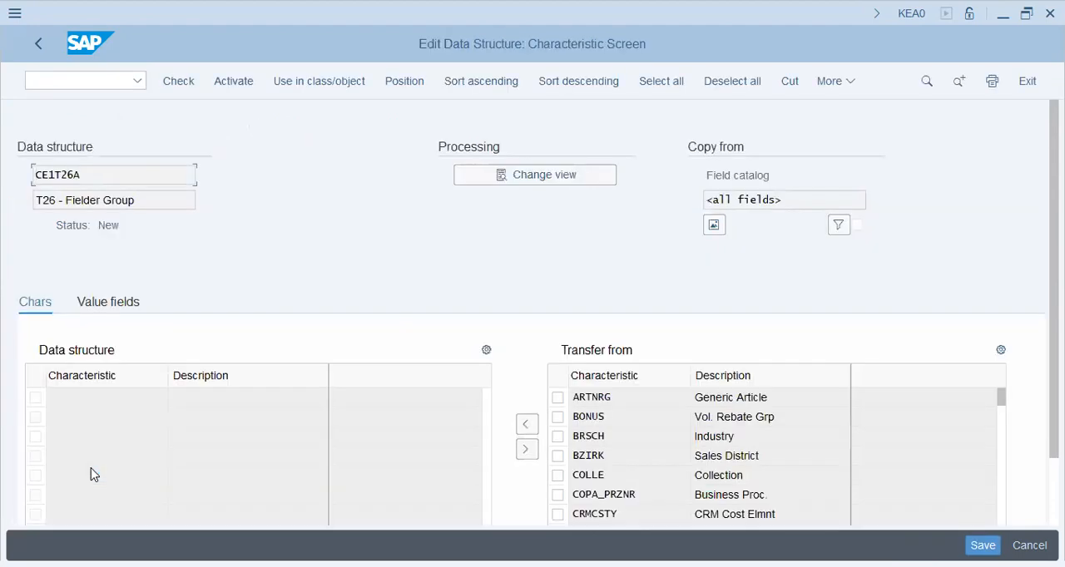
pyautogui.click(559, 457)
pyautogui.click(525, 433)
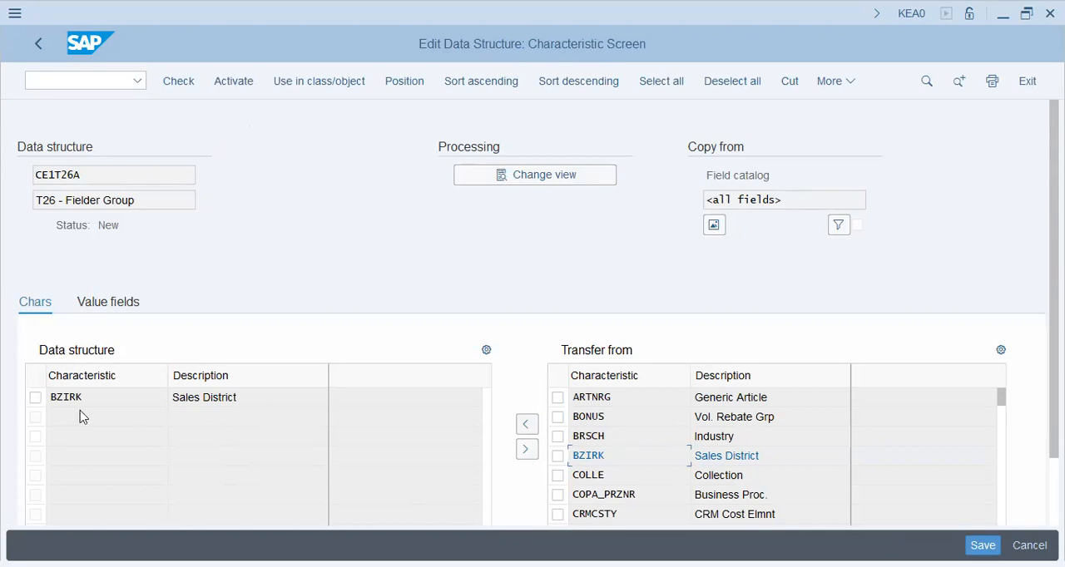
# - Transfer the value fields ABSMG, AUSFR, ERLOS, FERTF and FERTP into the data structure
pyautogui.click(101, 309)
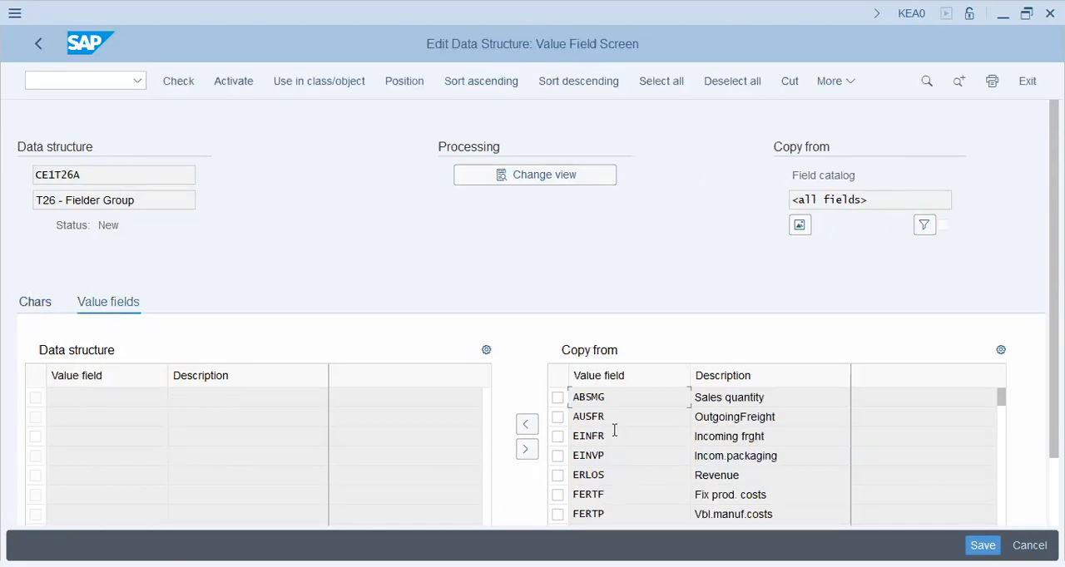
pyautogui.click(557, 398)
pyautogui.click(557, 417)
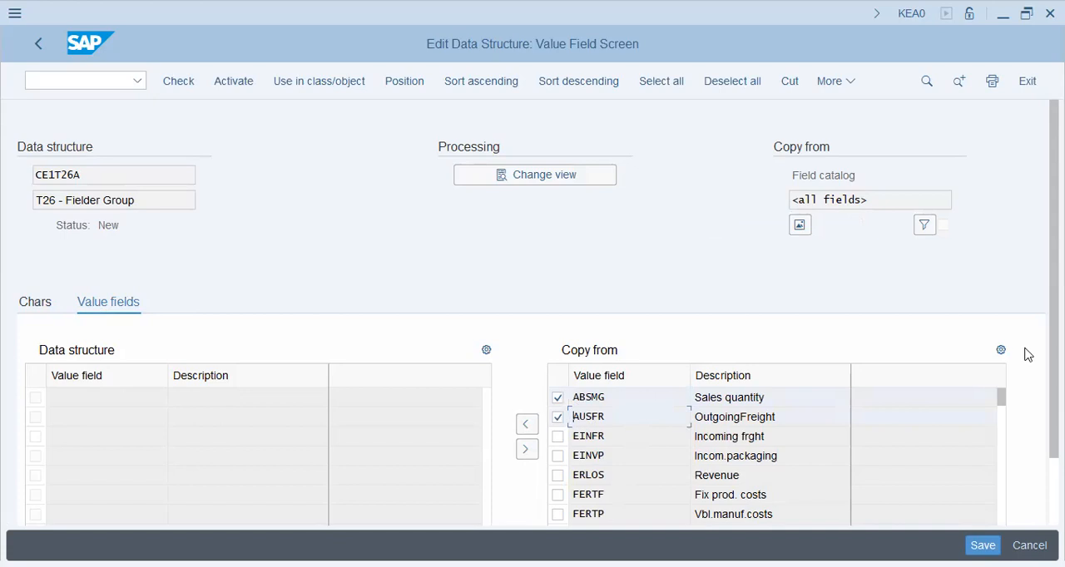
pyautogui.moveTo(1054, 358); pyautogui.dragTo(1054, 433)
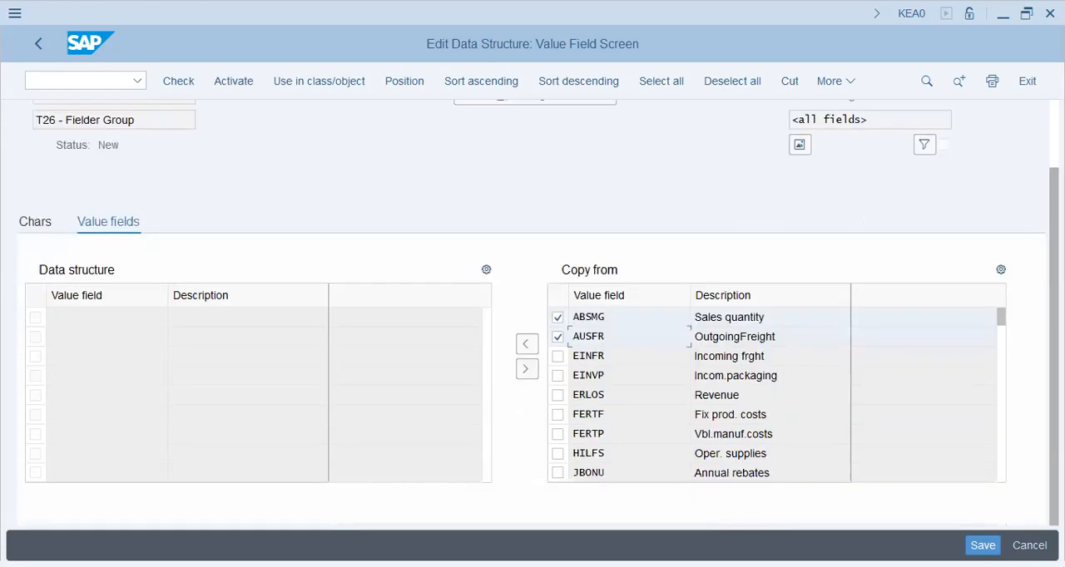
pyautogui.click(558, 395)
pyautogui.click(558, 415)
pyautogui.click(558, 434)
pyautogui.click(526, 346)
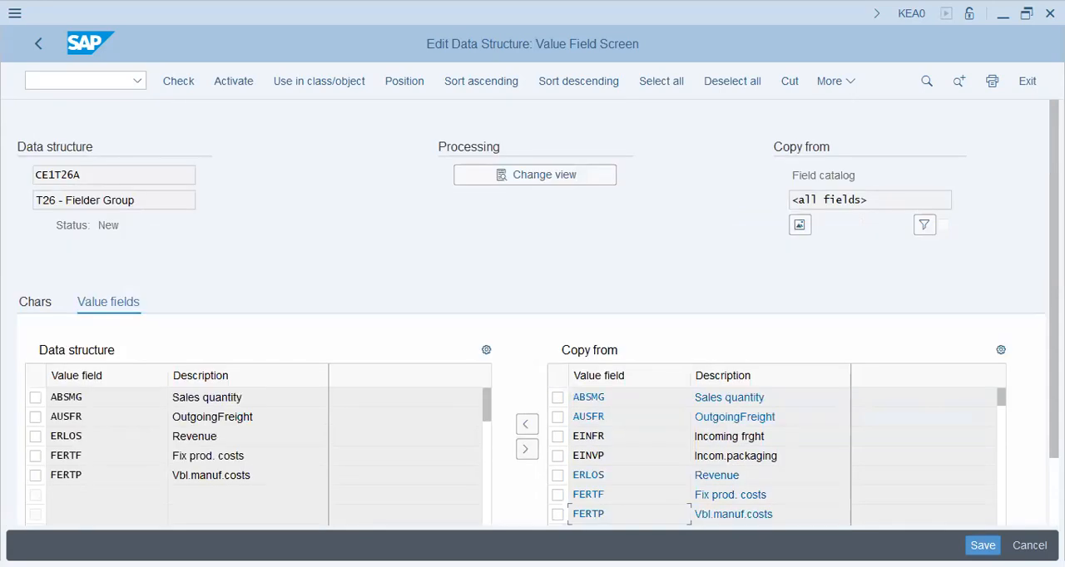
# - Save and activate data structure CE1T26A
pyautogui.scroll(-1, 1009, 459)
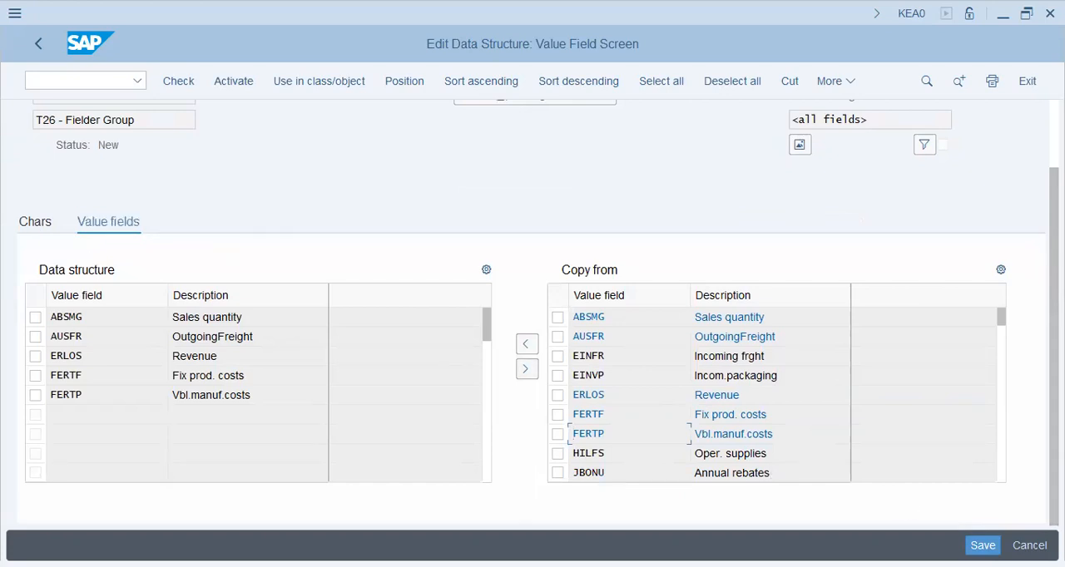
pyautogui.click(982, 545)
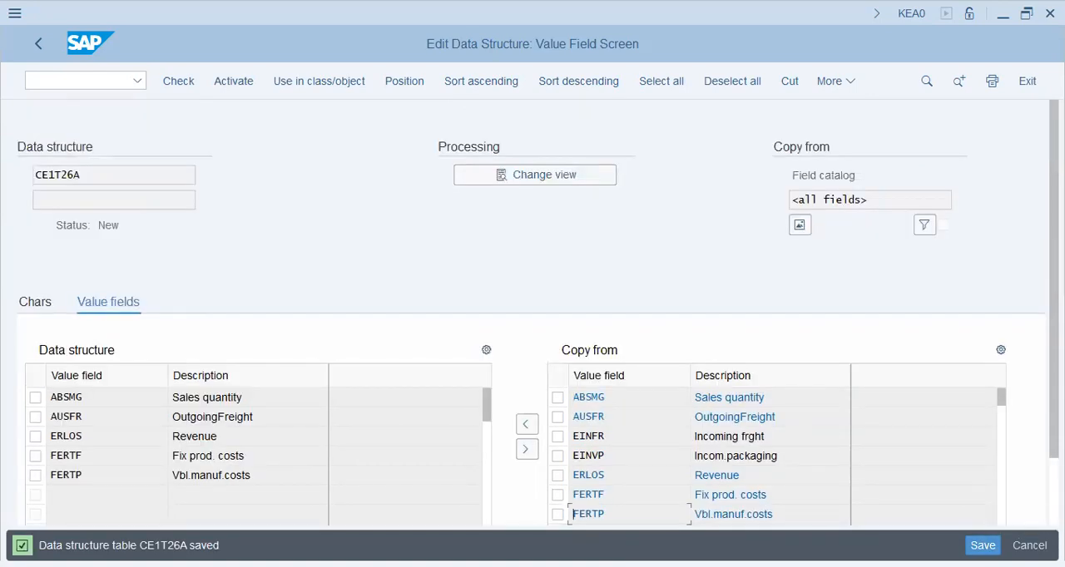
pyautogui.click(242, 86)
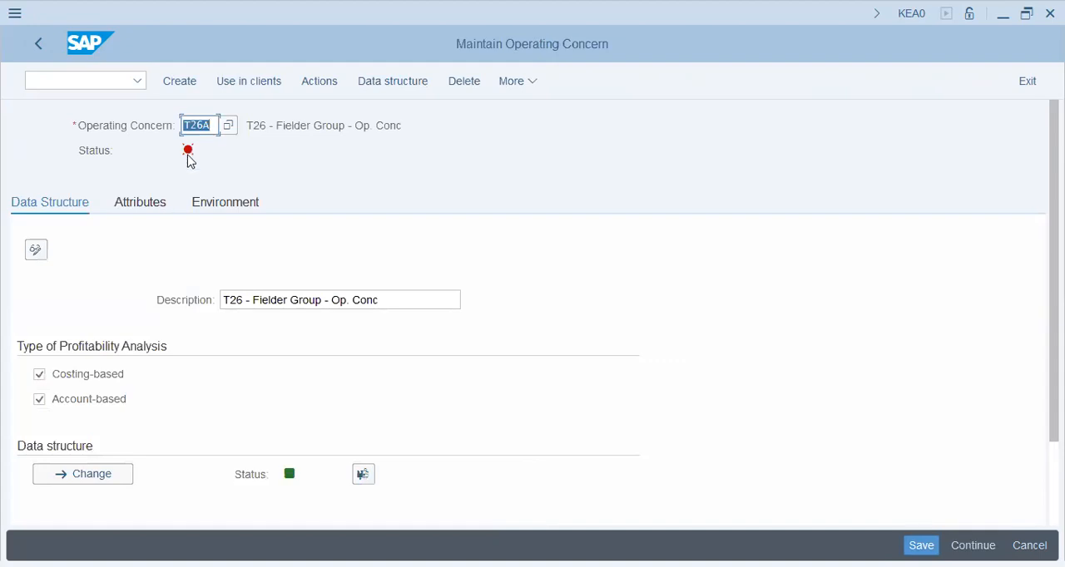
# - Set the operating concern's currency to USD and fiscal year variant to K4, enable Company Code Currency, and save the attributes
pyautogui.click(154, 204)
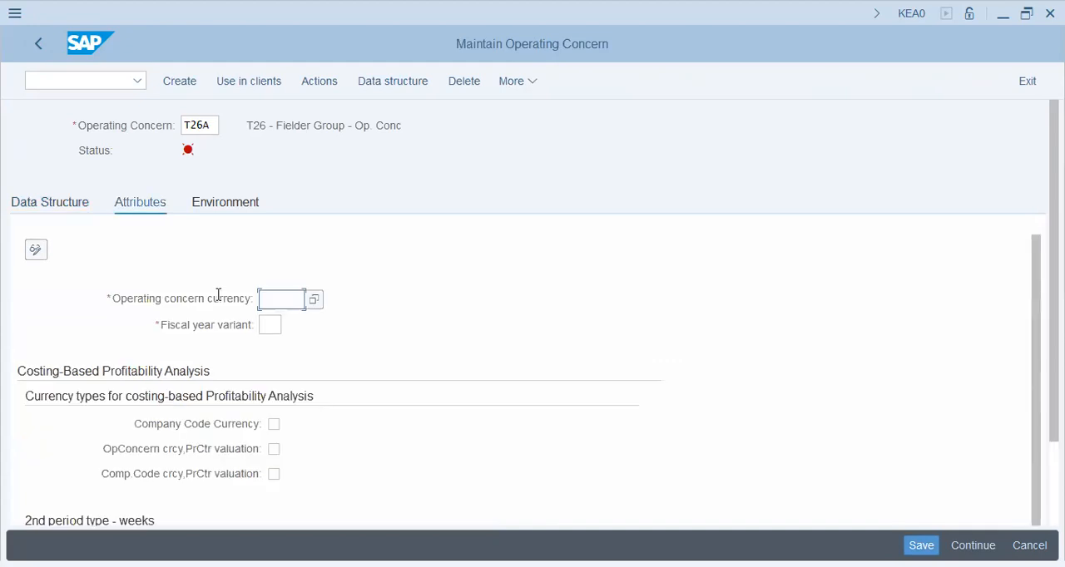
pyautogui.write('usd')
pyautogui.press('Tab')
pyautogui.write('k4')
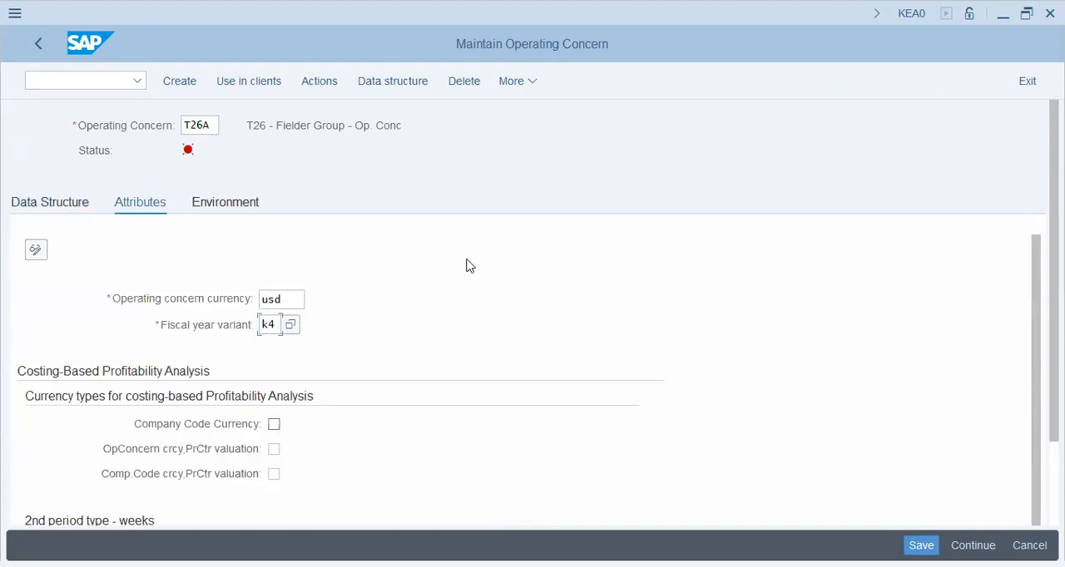
pyautogui.press('Tab')
pyautogui.click(274, 424)
pyautogui.press('Return')
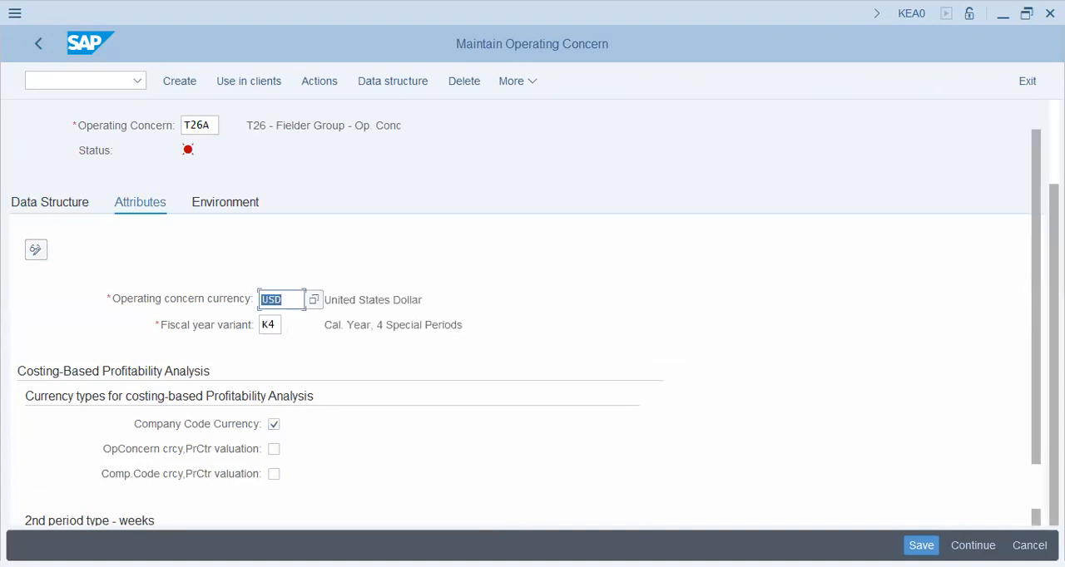
pyautogui.scroll(-2, 533, 333)
pyautogui.moveTo(414, 219); pyautogui.dragTo(331, 220)
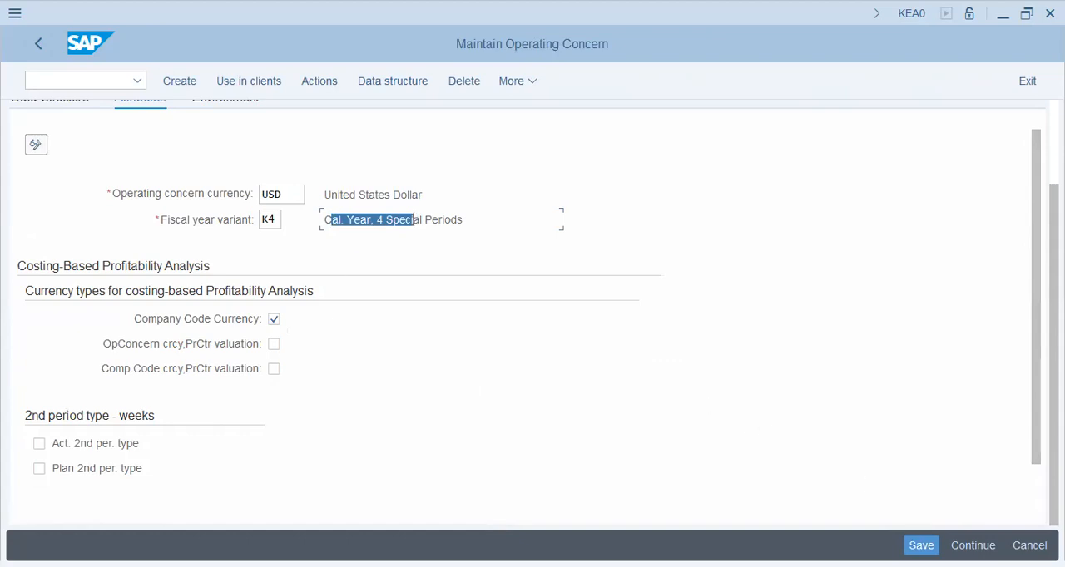
pyautogui.click(921, 546)
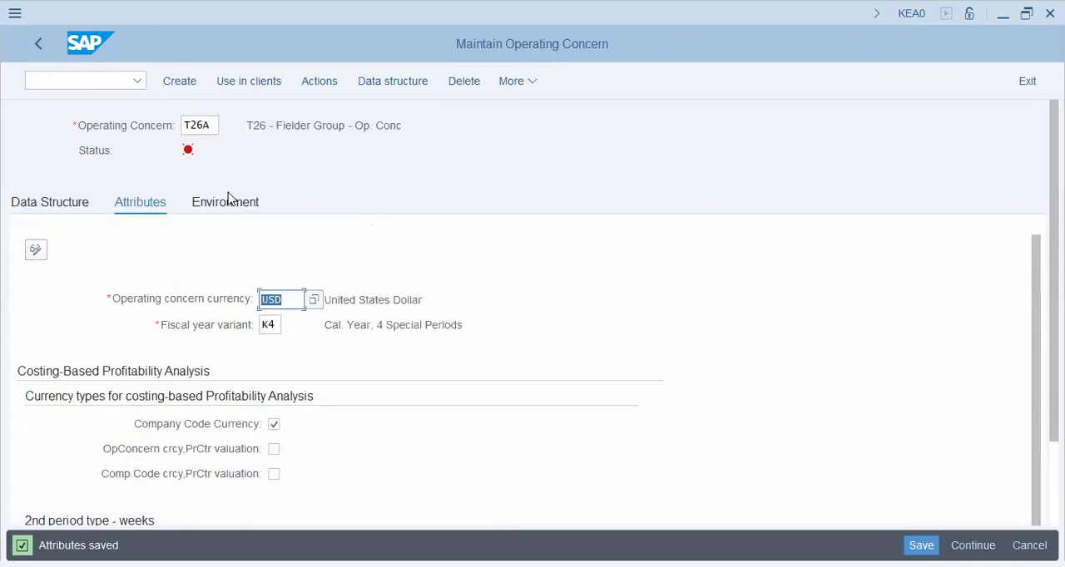
# - Generate the environment of operating concern T26A and acknowledge the generation message
pyautogui.click(222, 198)
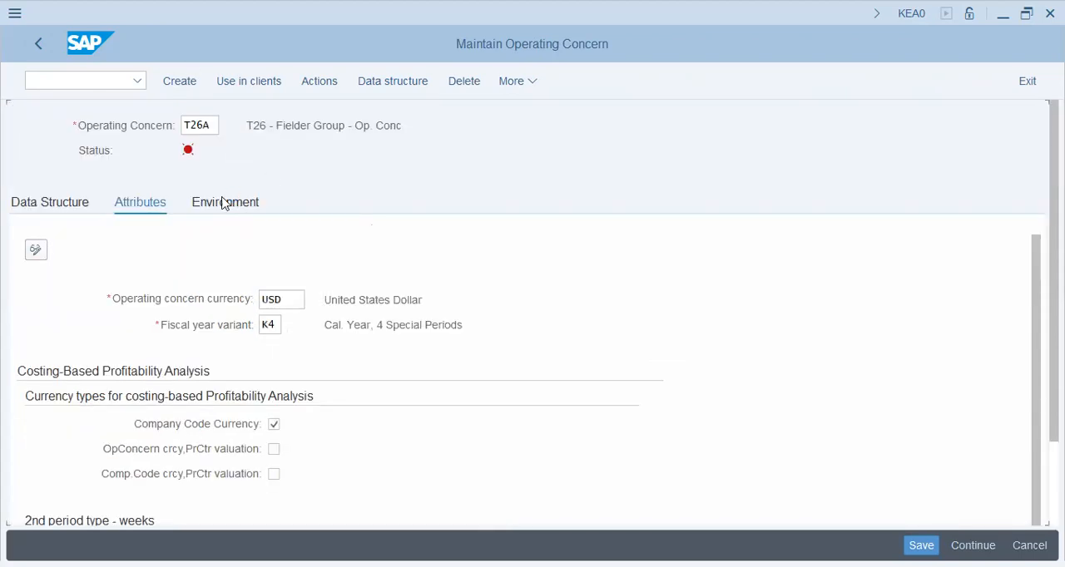
pyautogui.click(47, 378)
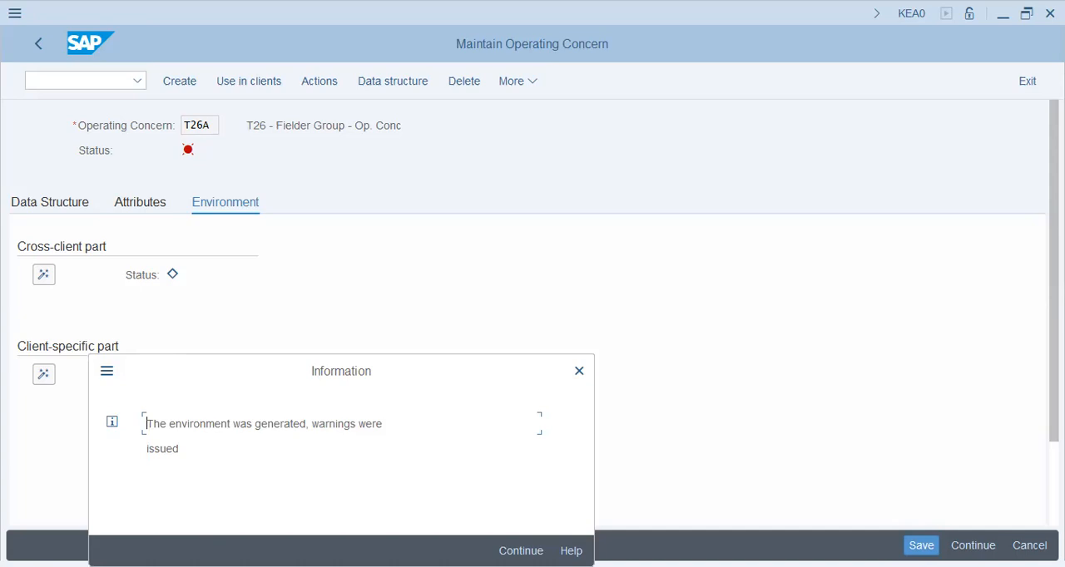
pyautogui.press('Return')
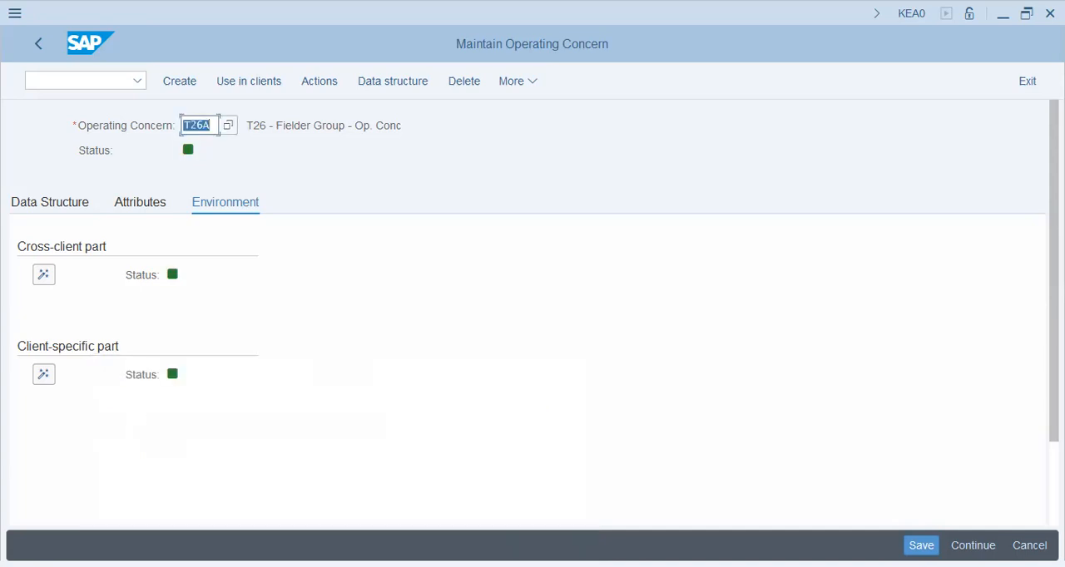
# - Leave operating concern maintenance and collapse the Controlling node in the implementation guide
pyautogui.click(42, 43)
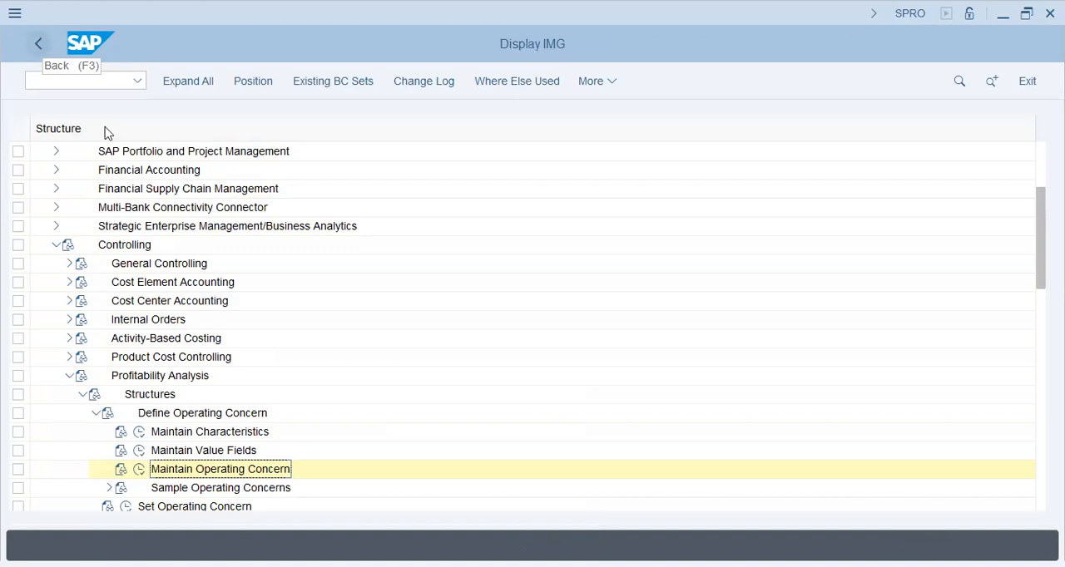
pyautogui.click(55, 245)
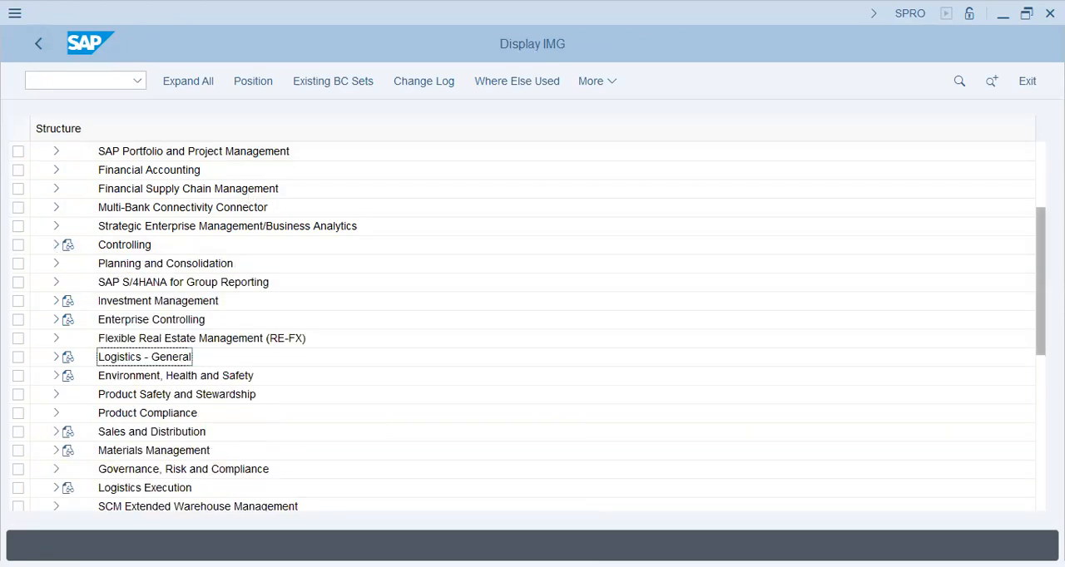
pyautogui.moveTo(1040, 249); pyautogui.dragTo(1041, 178)
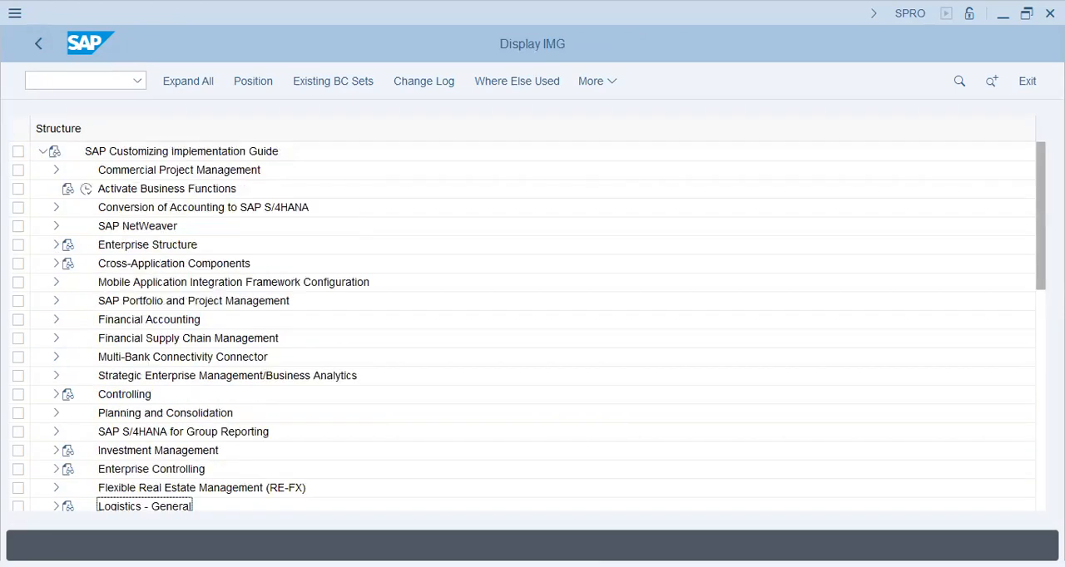
# - Open the assignment of controlling areas to operating concerns under Enterprise Structure and locate the entry for controlling area T26
pyautogui.click(55, 247)
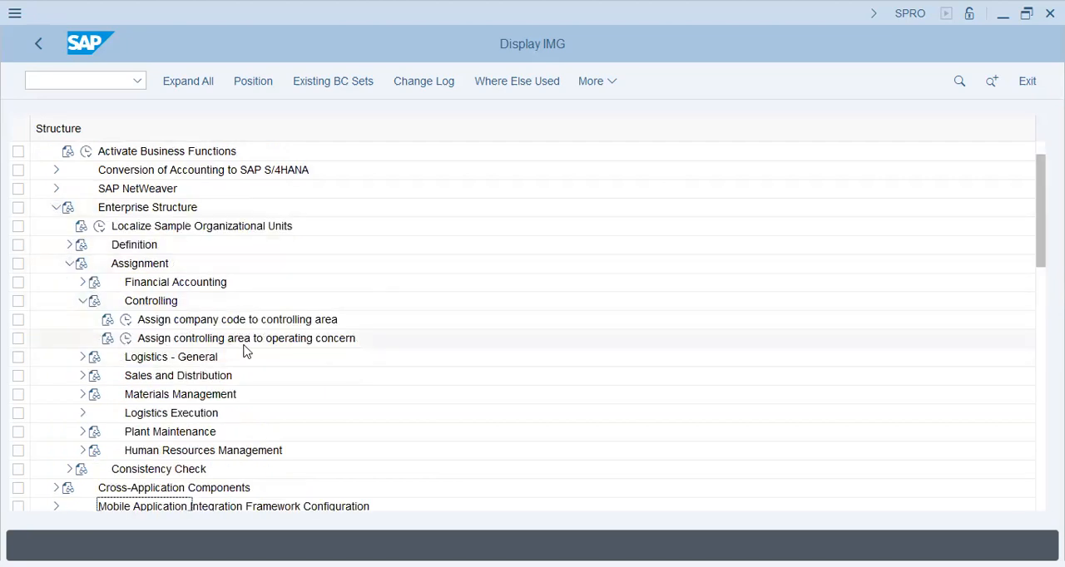
pyautogui.click(125, 339)
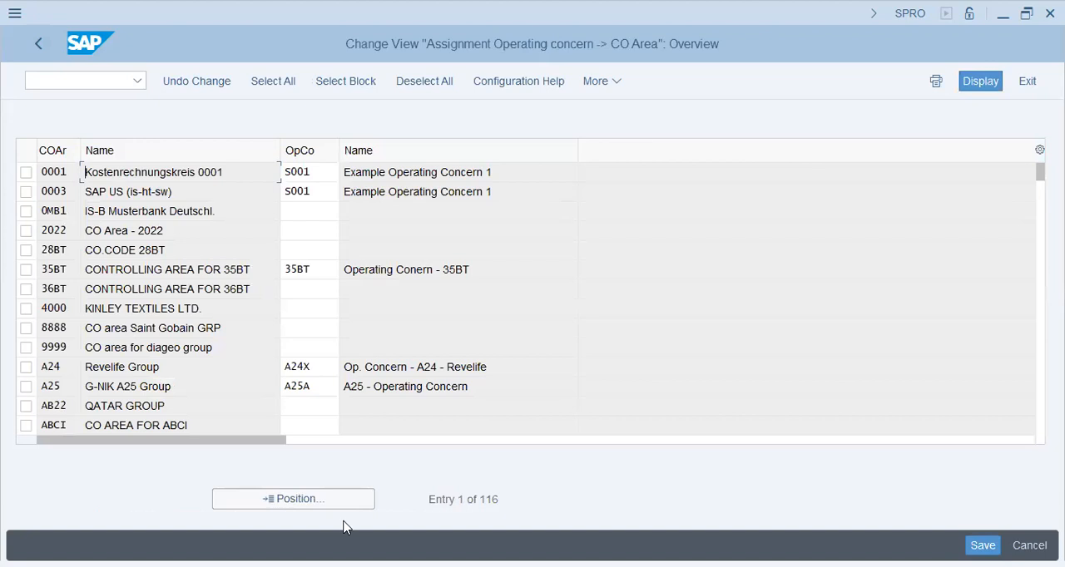
pyautogui.click(304, 503)
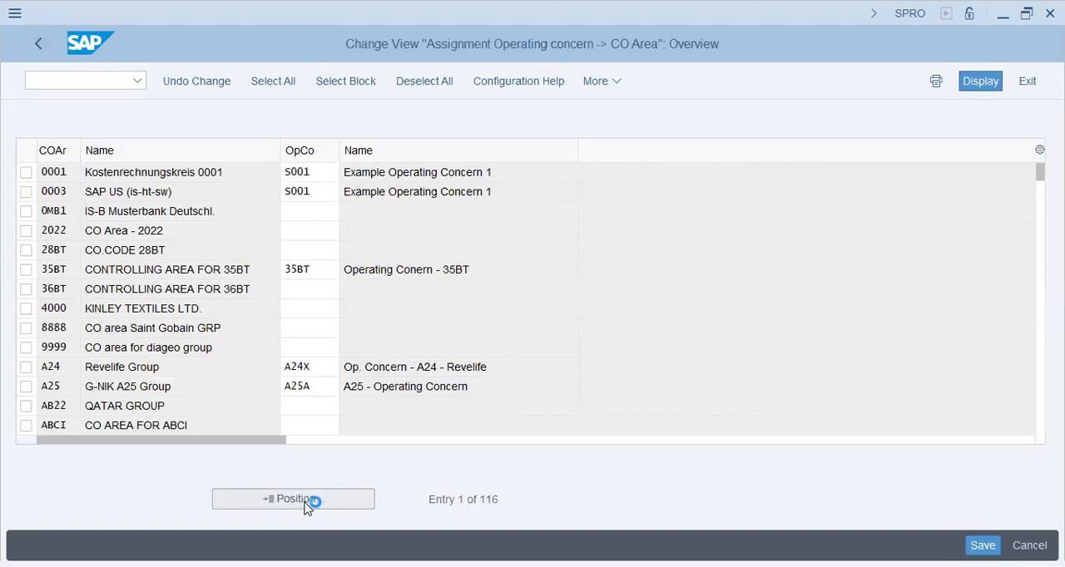
pyautogui.write('t2')
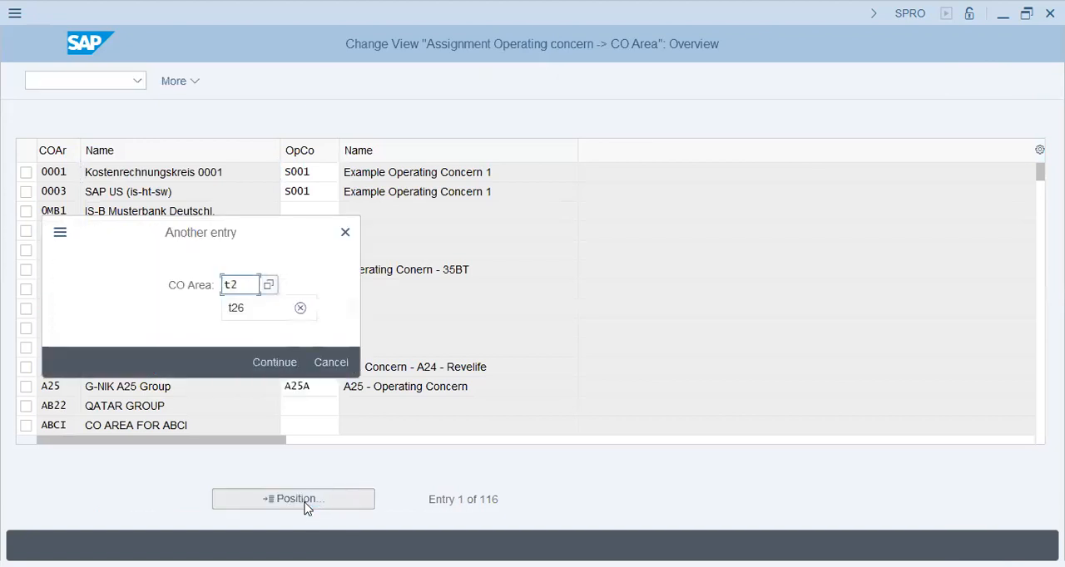
pyautogui.write('5')
pyautogui.press('Return')
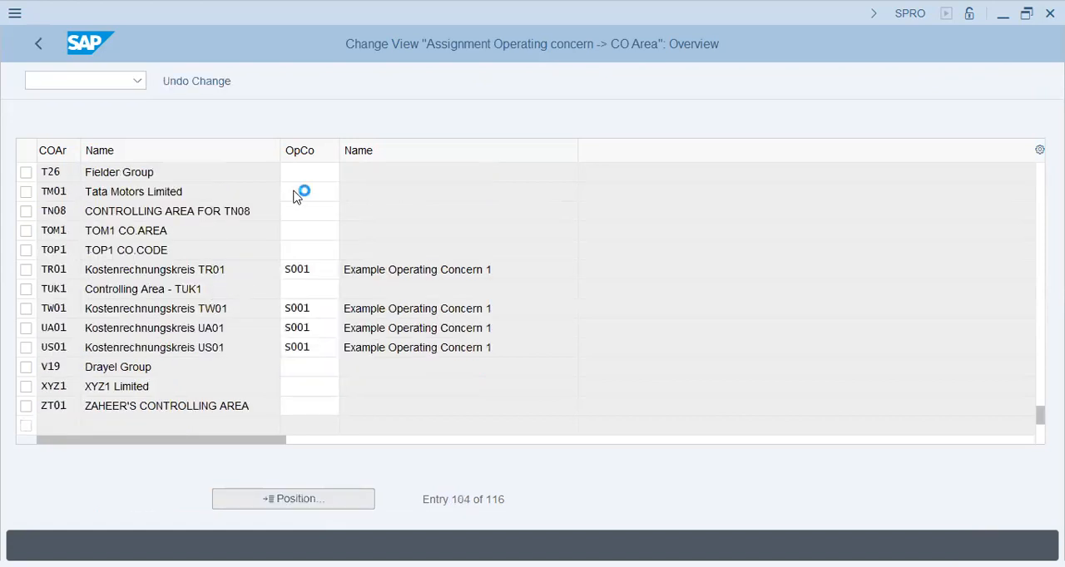
pyautogui.press('Return')
pyautogui.press('Escape')
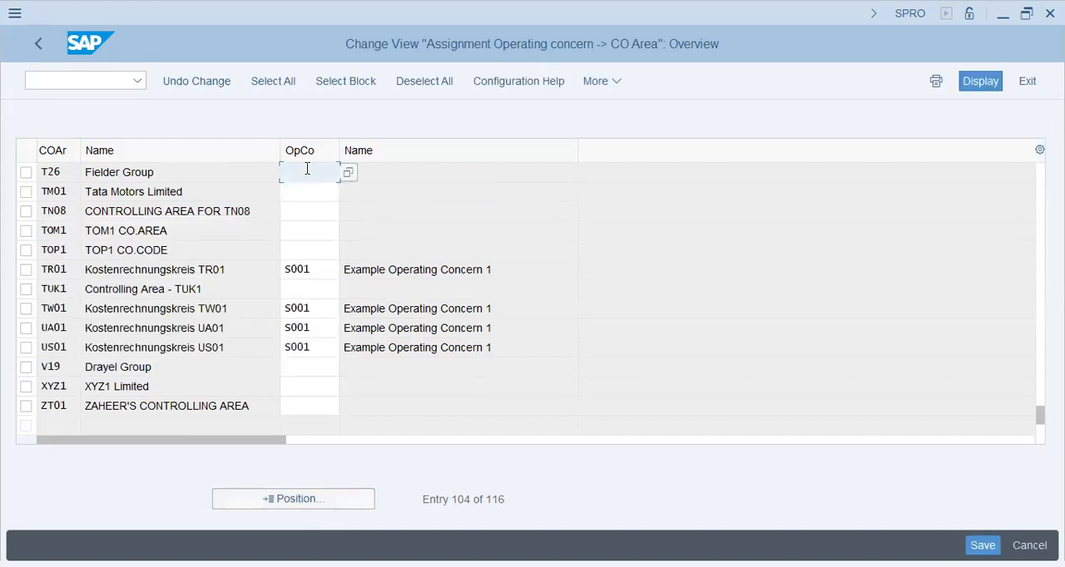
# - Assign operating concern T26A to controlling area T26 and save it in the proposed T26 Fielder Group customizing request
pyautogui.write('t26a')
pyautogui.press('Return')
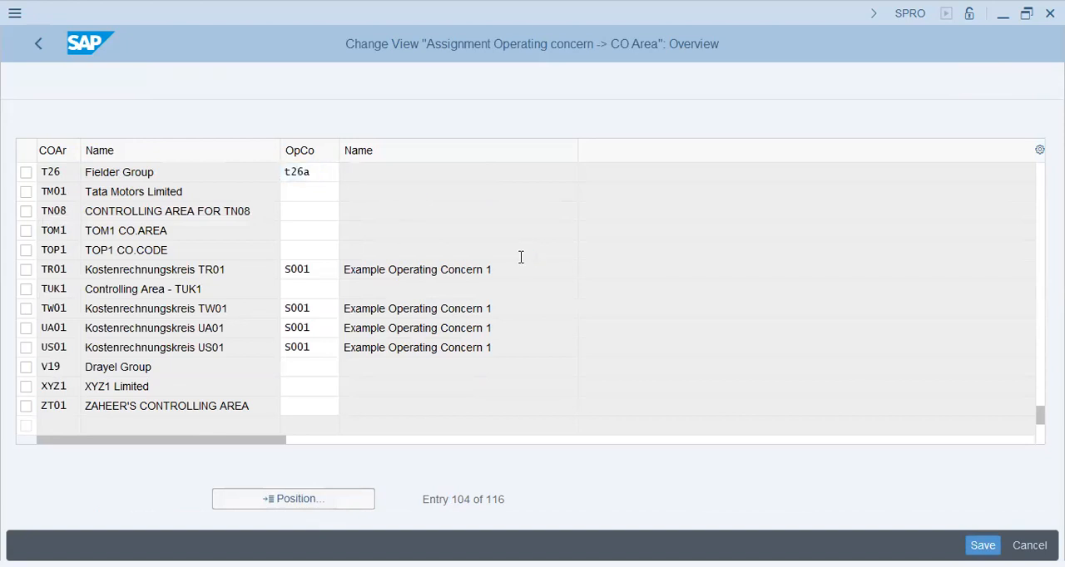
pyautogui.click(972, 544)
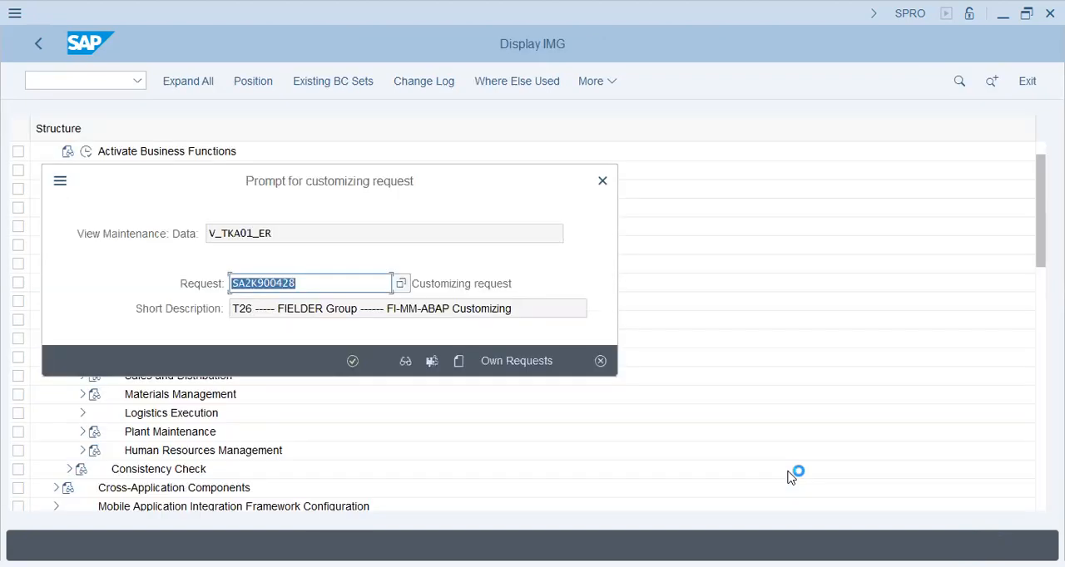
pyautogui.press('Return')
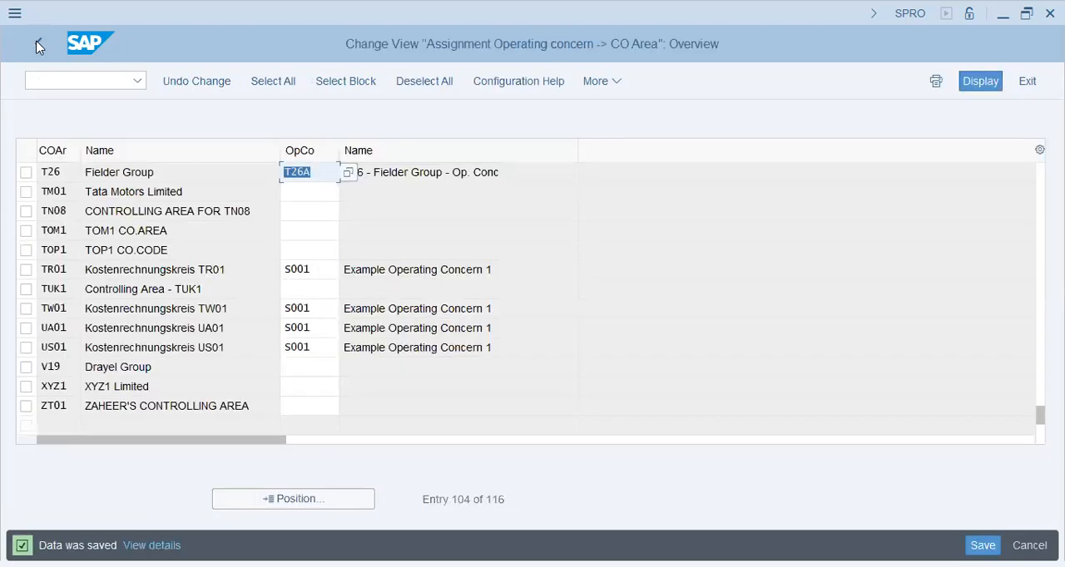
pyautogui.click(38, 46)
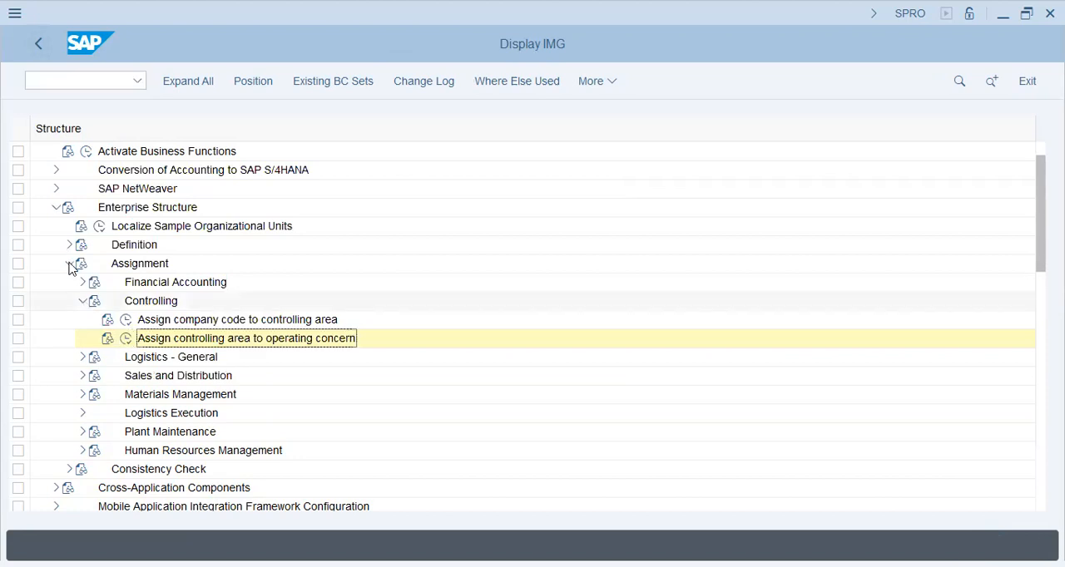
# - Open Maintain Controlling Area Settings in the Basic Settings of Profit Center Accounting for controlling area T26
pyautogui.click(70, 264)
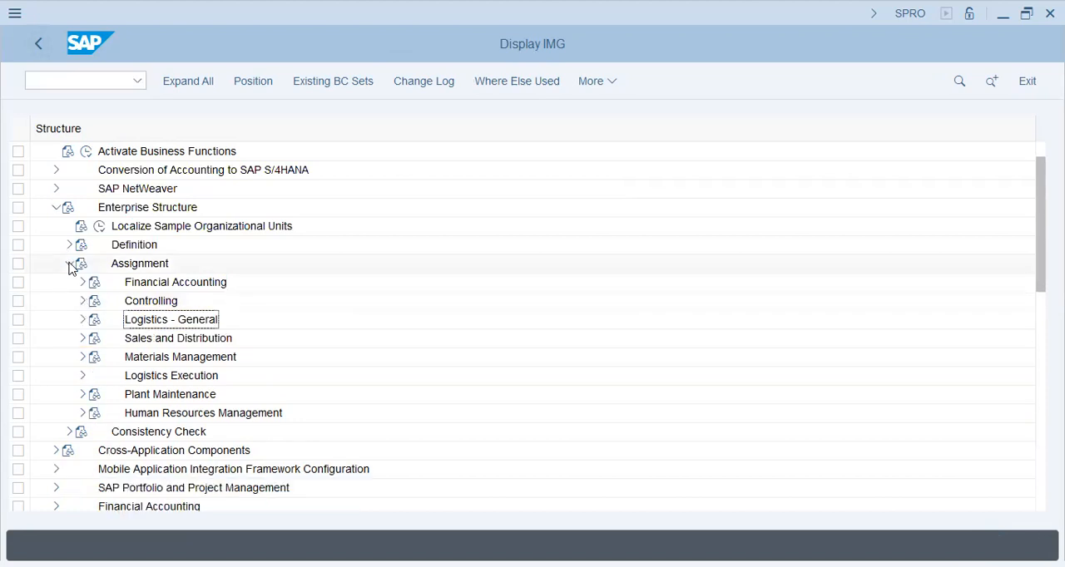
pyautogui.click(55, 208)
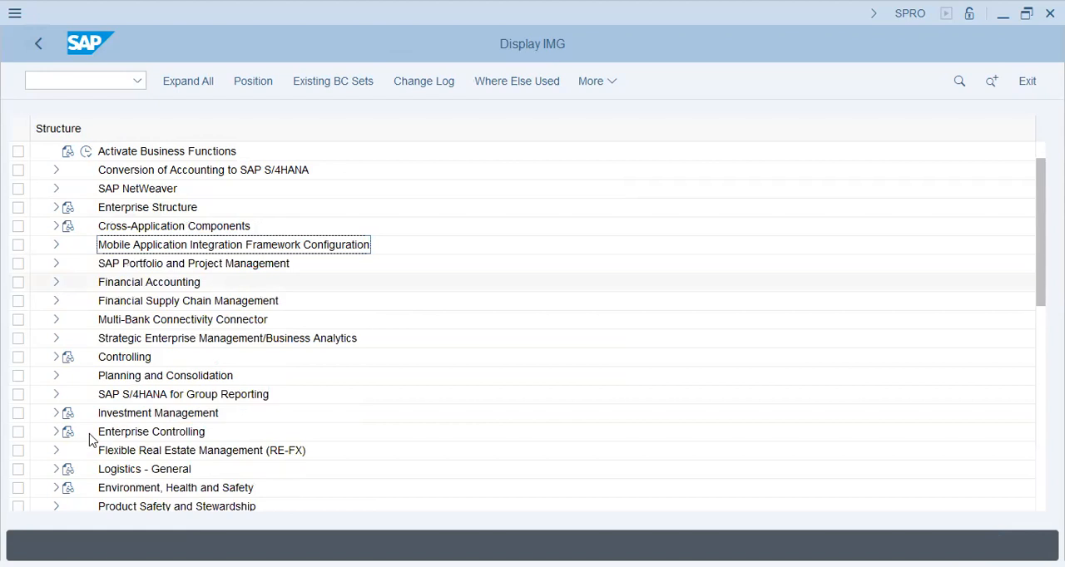
pyautogui.click(53, 359)
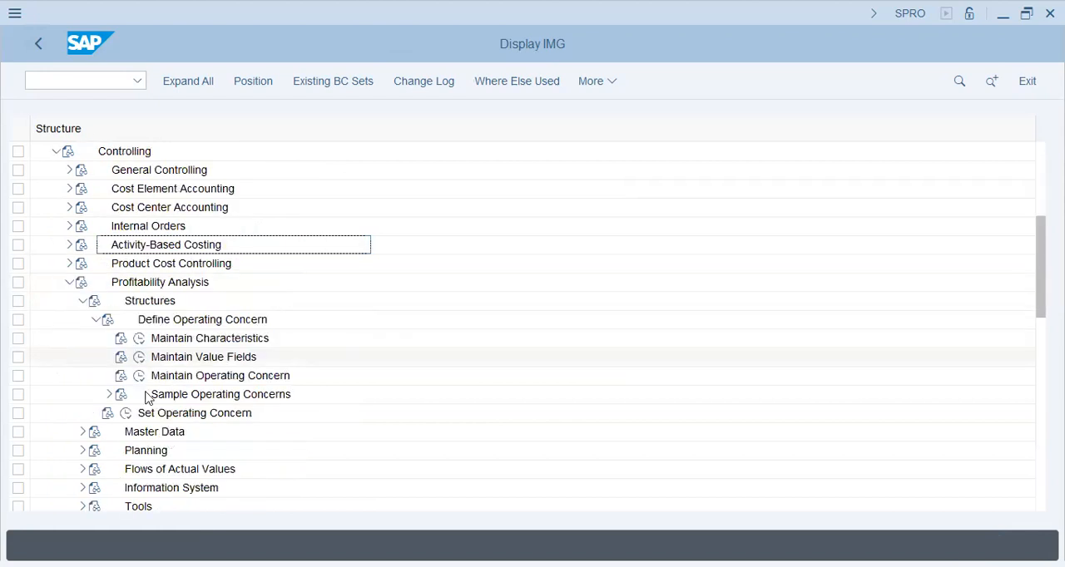
pyautogui.click(77, 300)
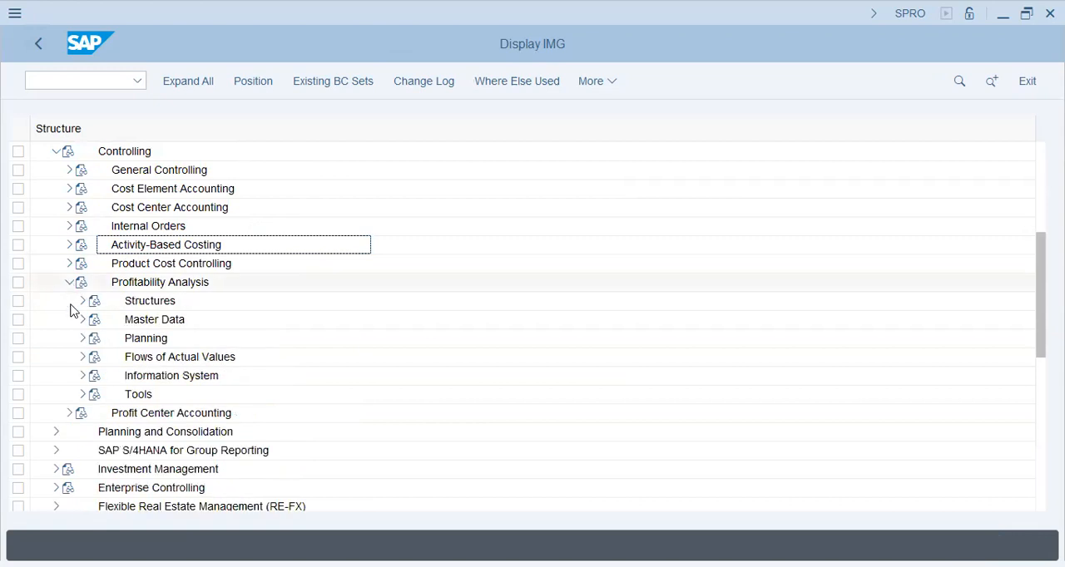
pyautogui.click(70, 283)
pyautogui.click(71, 300)
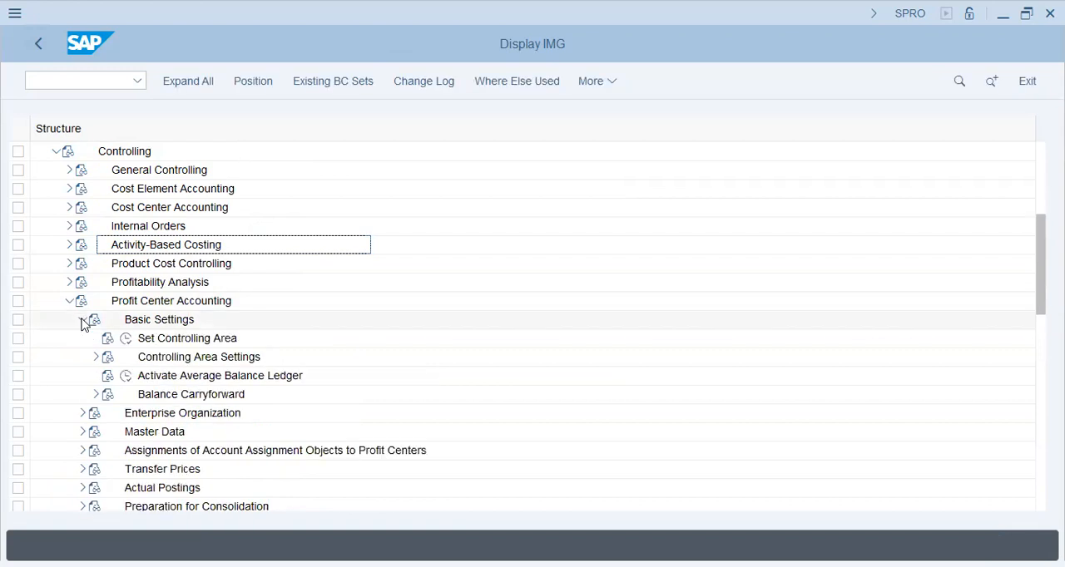
pyautogui.click(94, 360)
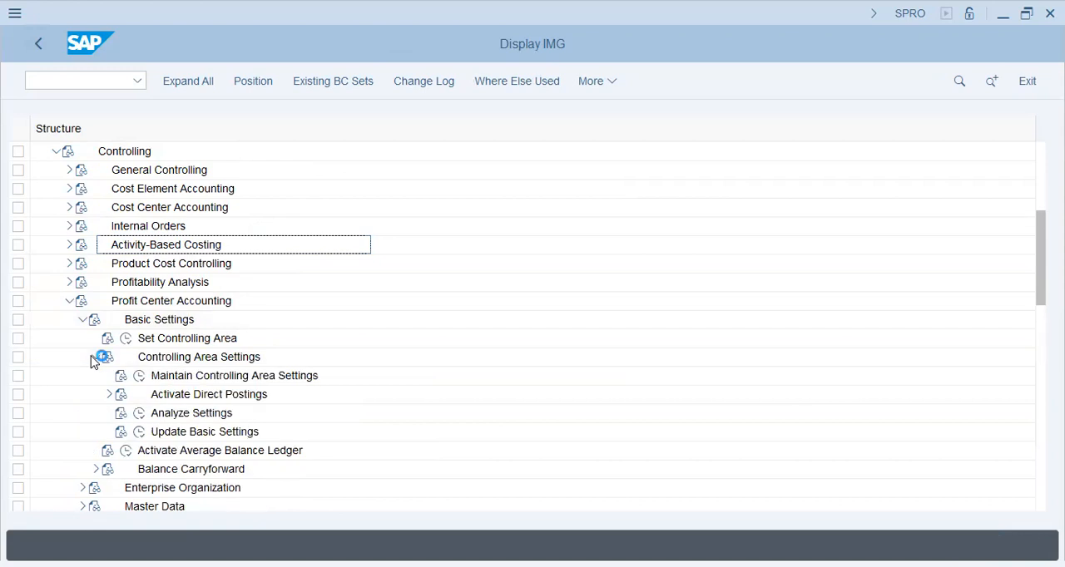
pyautogui.click(139, 377)
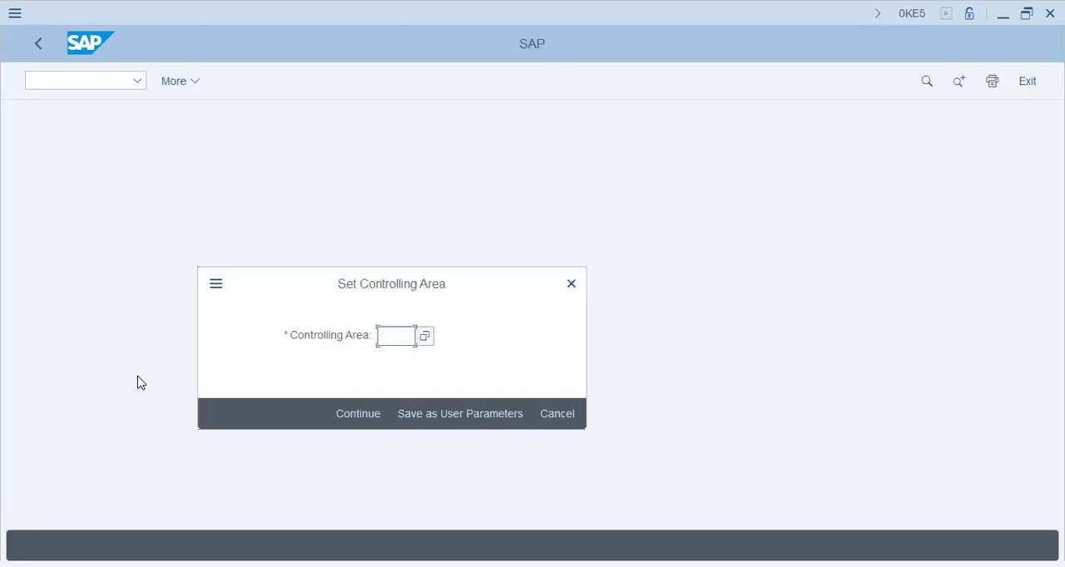
pyautogui.write('t26')
pyautogui.press('Return')
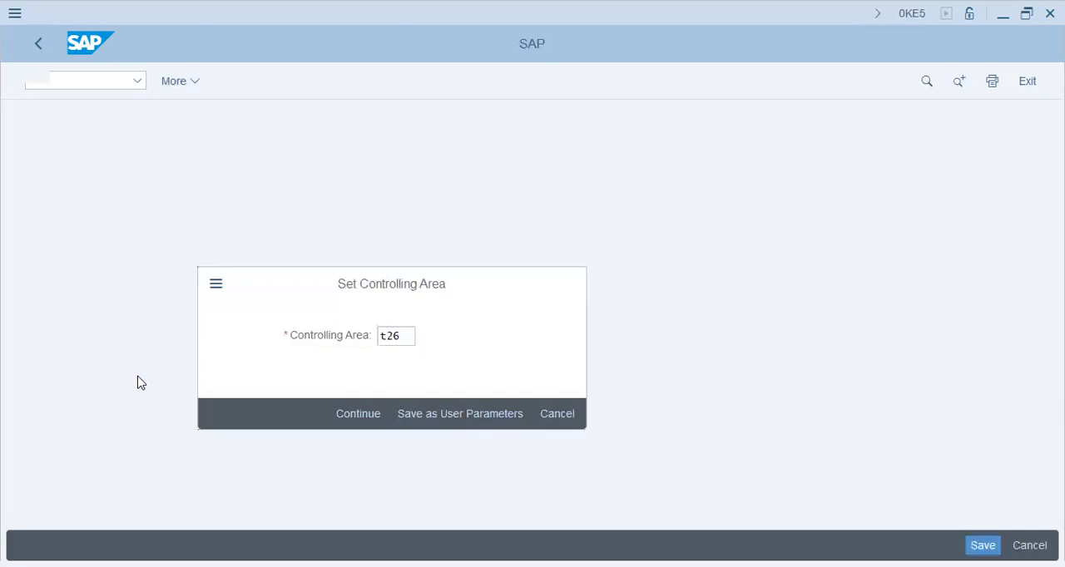
# - Enter T26 as the standard hierarchy and 20, Controlling area currency, as the profit center local currency type
pyautogui.click(314, 201)
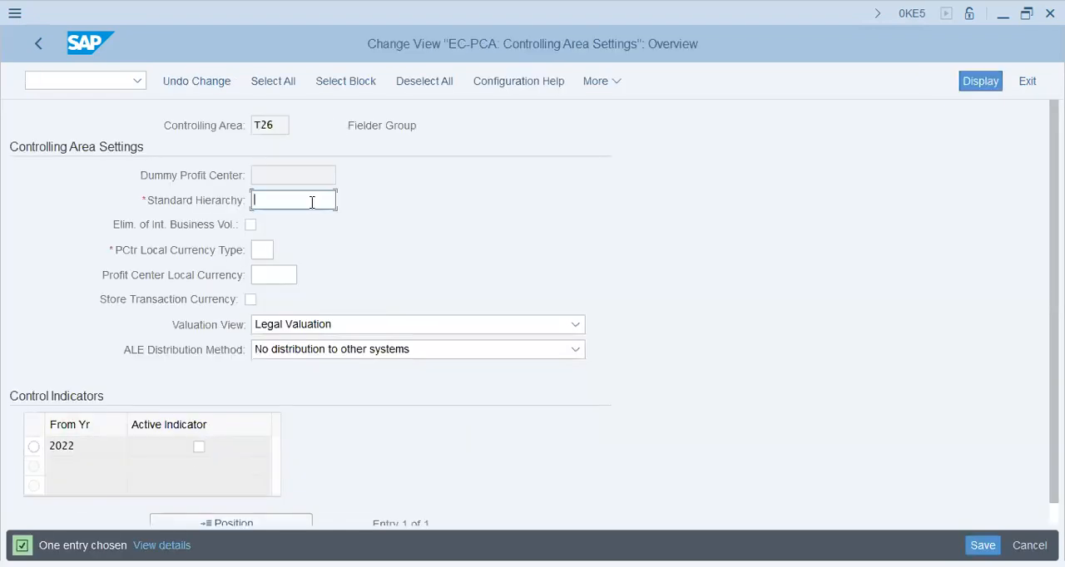
pyautogui.write('t26')
pyautogui.click(268, 253)
pyautogui.click(282, 250)
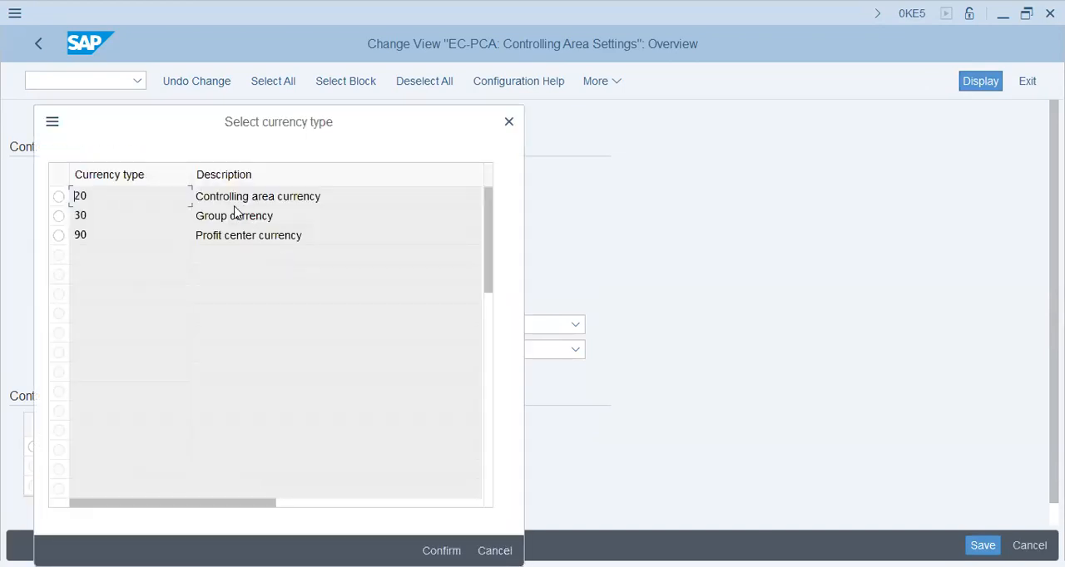
pyautogui.click(60, 198)
pyautogui.click(441, 551)
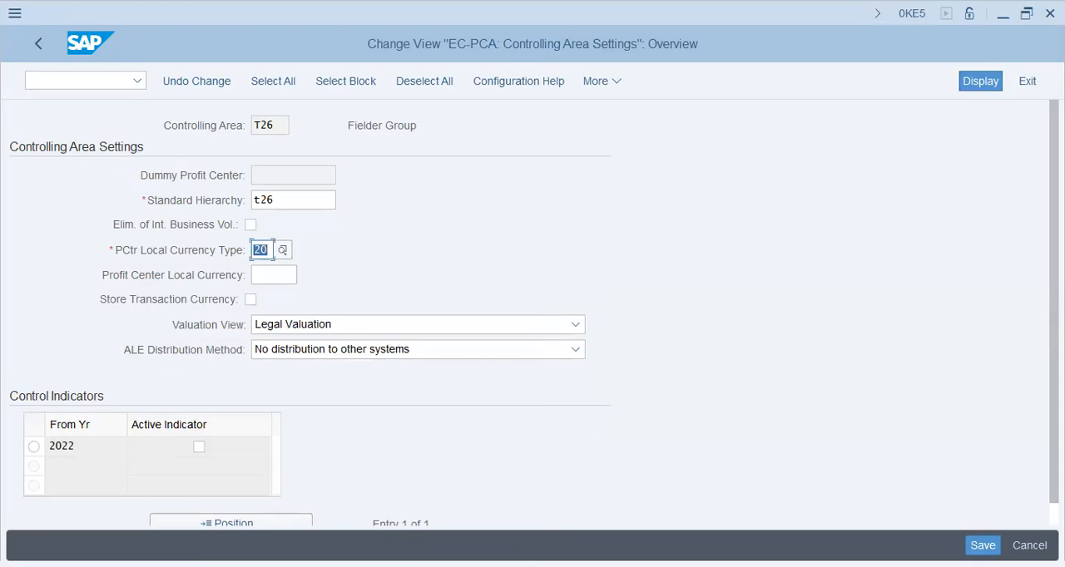
pyautogui.click(283, 250)
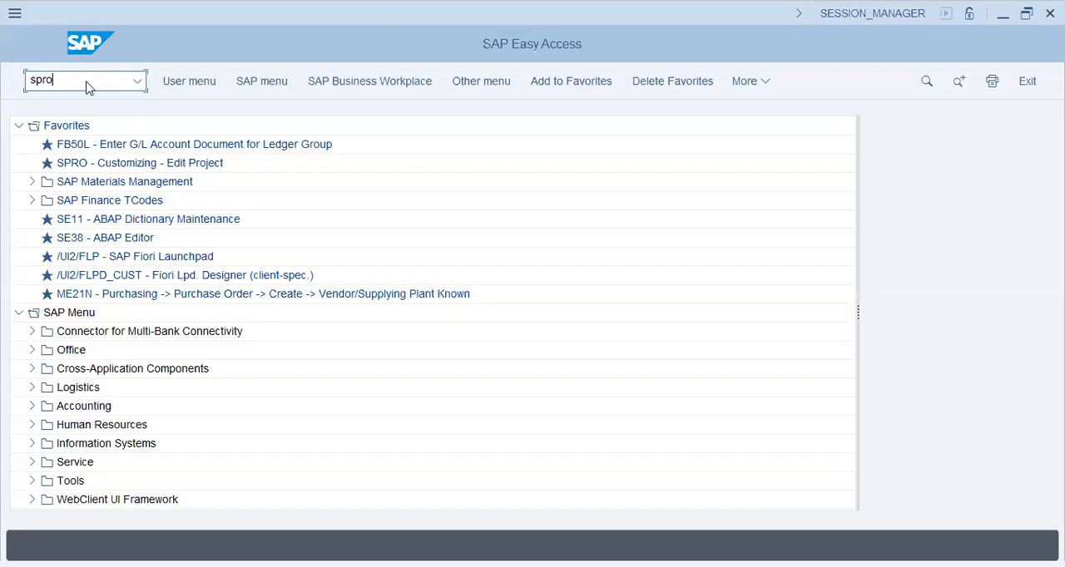
# - Restart SPRO, reopen the profit center controlling area settings for T26, and set the standard hierarchy to T26
pyautogui.press('Return')
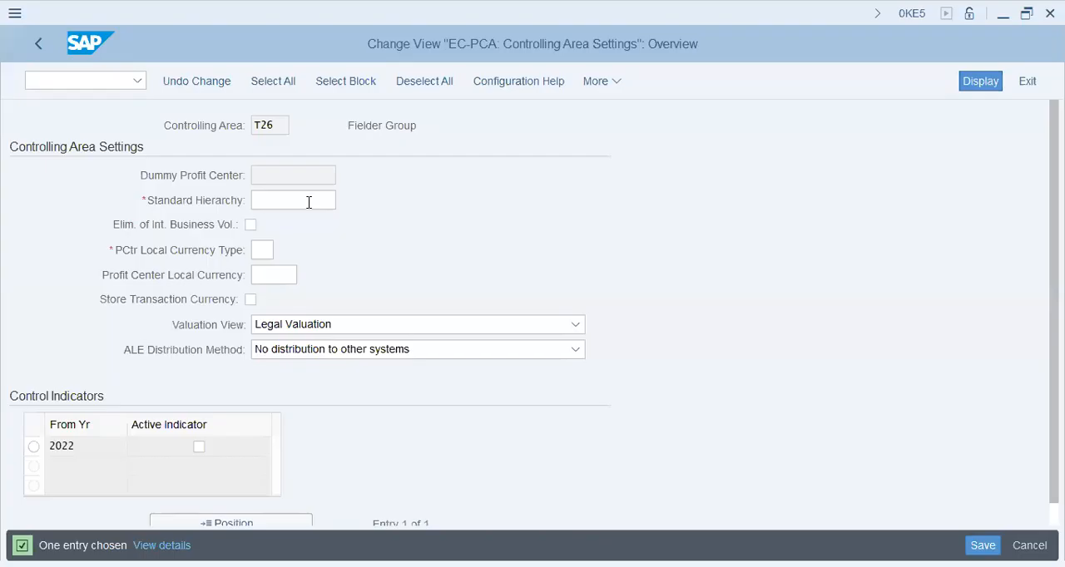
pyautogui.press('Tab')
pyautogui.press('Tab')
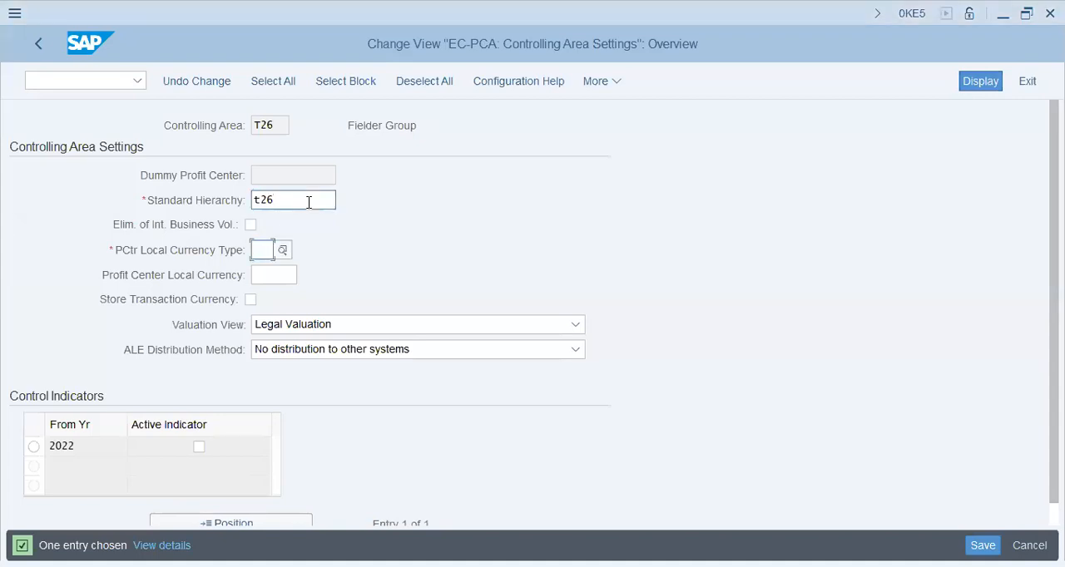
# - Set the profit center local currency type to 90, Profit center currency, and the profit center local currency to USD
pyautogui.click(282, 251)
pyautogui.click(237, 236)
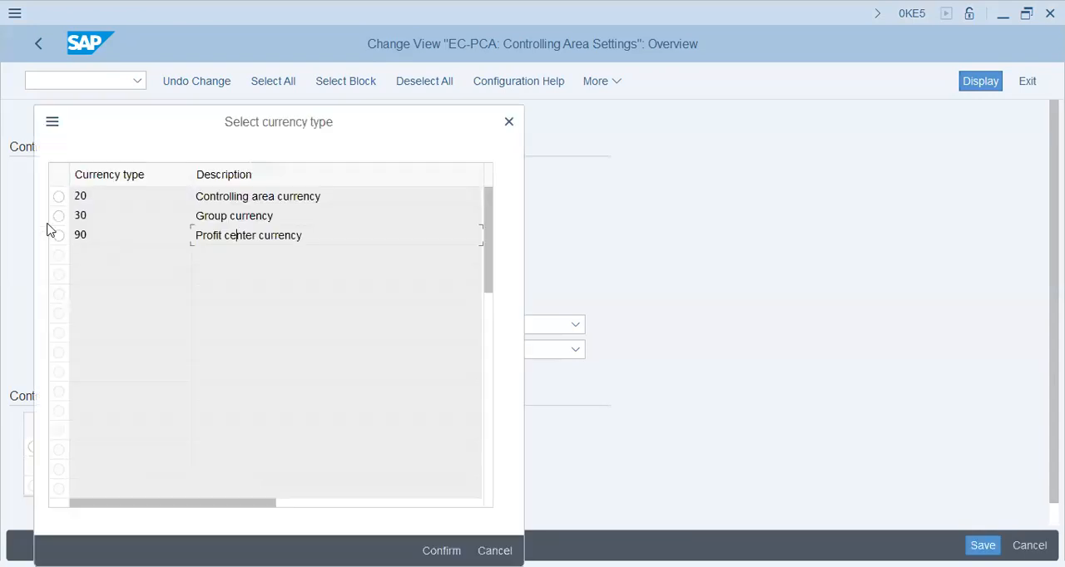
pyautogui.click(60, 236)
pyautogui.press('Return')
pyautogui.press('Tab')
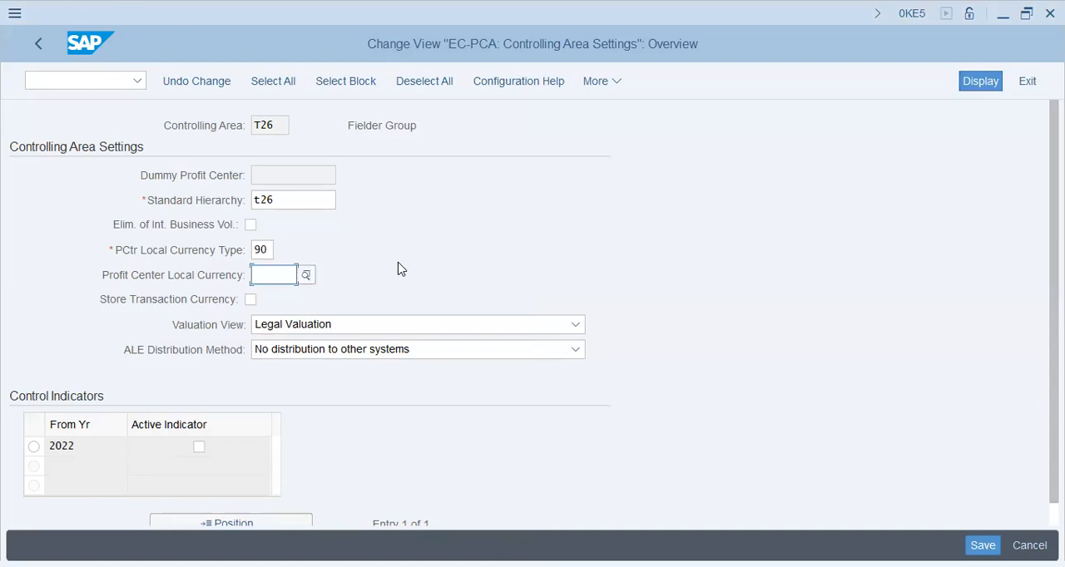
pyautogui.write('usd')
# - Choose Profit Center Valuation as the valuation view, set the active indicator for 2022, and try to save the settings
pyautogui.click(354, 324)
pyautogui.click(339, 396)
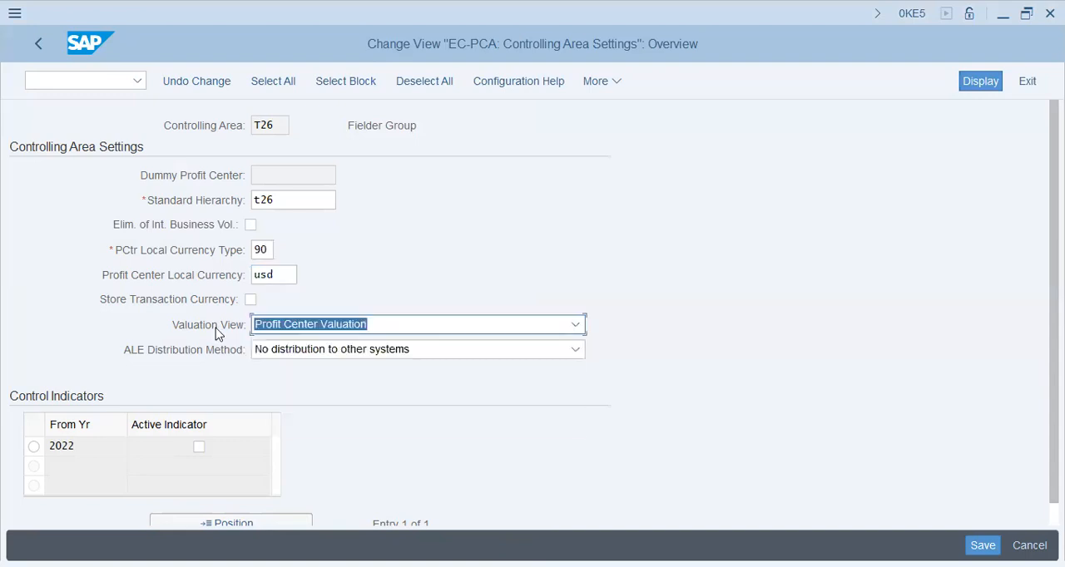
pyautogui.click(201, 449)
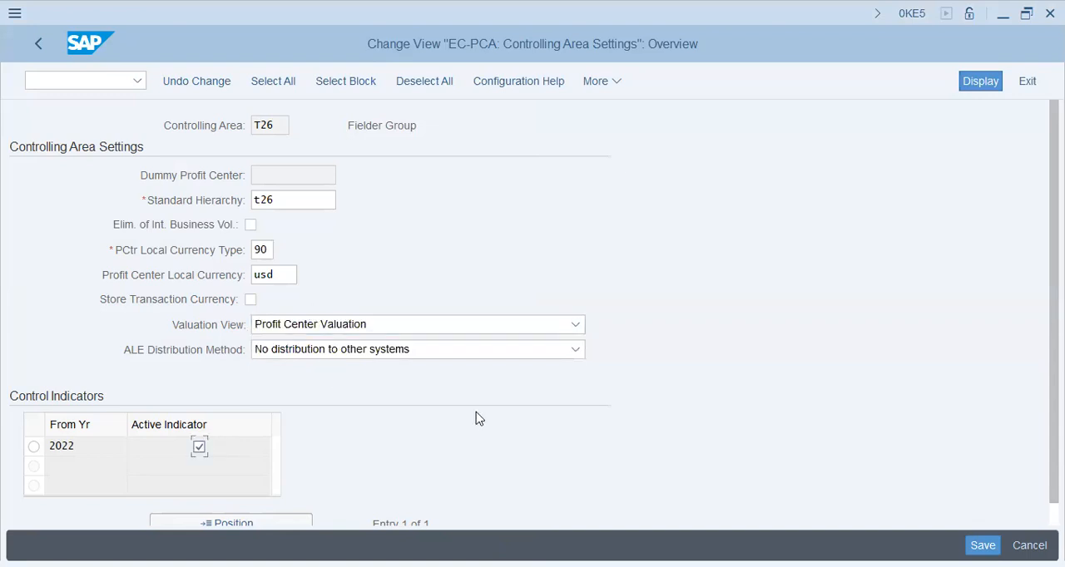
pyautogui.click(33, 448)
pyautogui.click(982, 545)
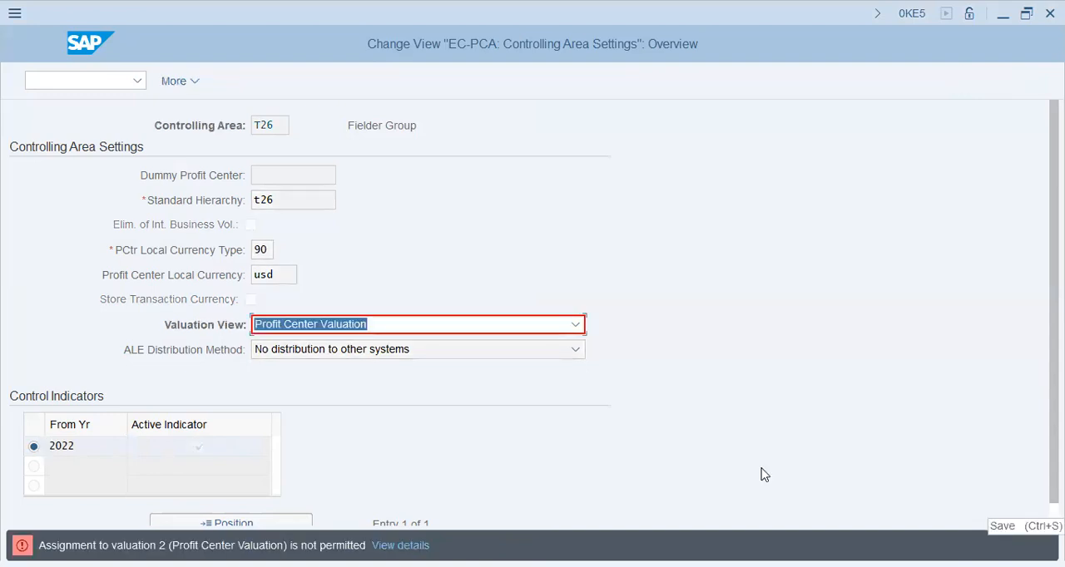
# - Change the valuation view to Legal Valuation and save the controlling area settings
pyautogui.click(287, 326)
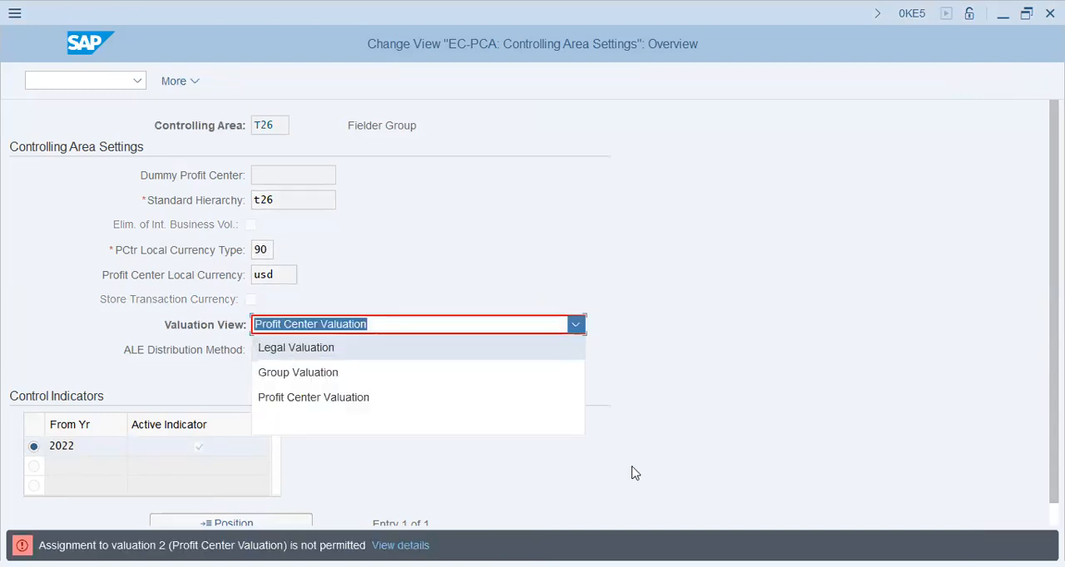
pyautogui.press('Return')
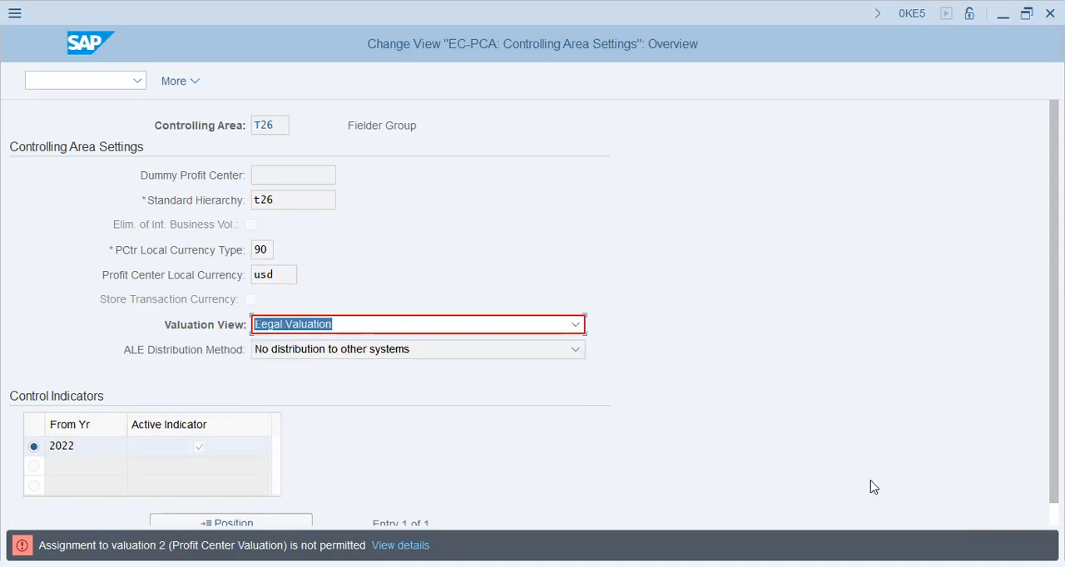
pyautogui.press('Return')
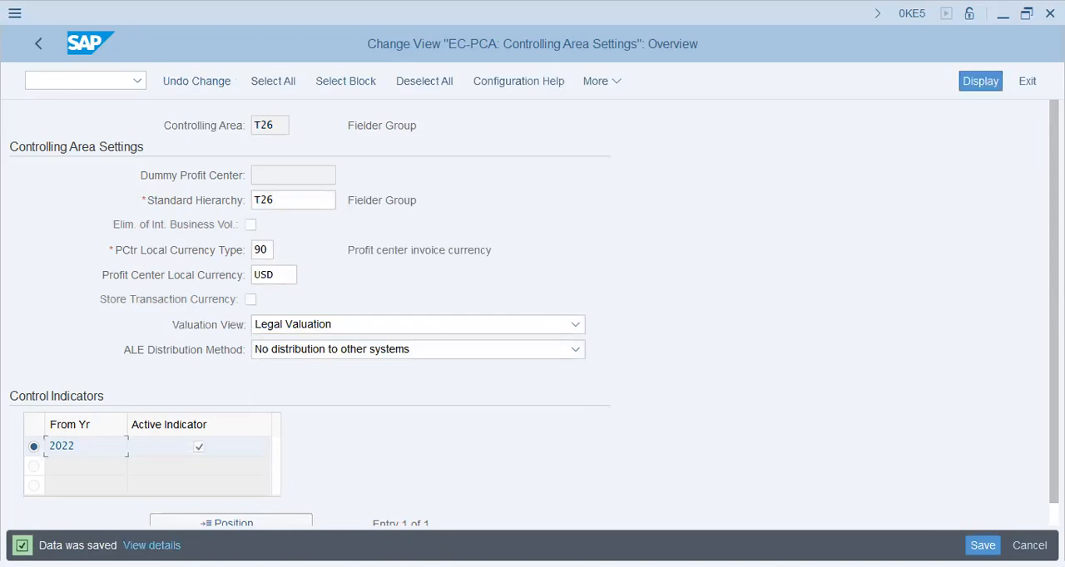
pyautogui.click(983, 545)
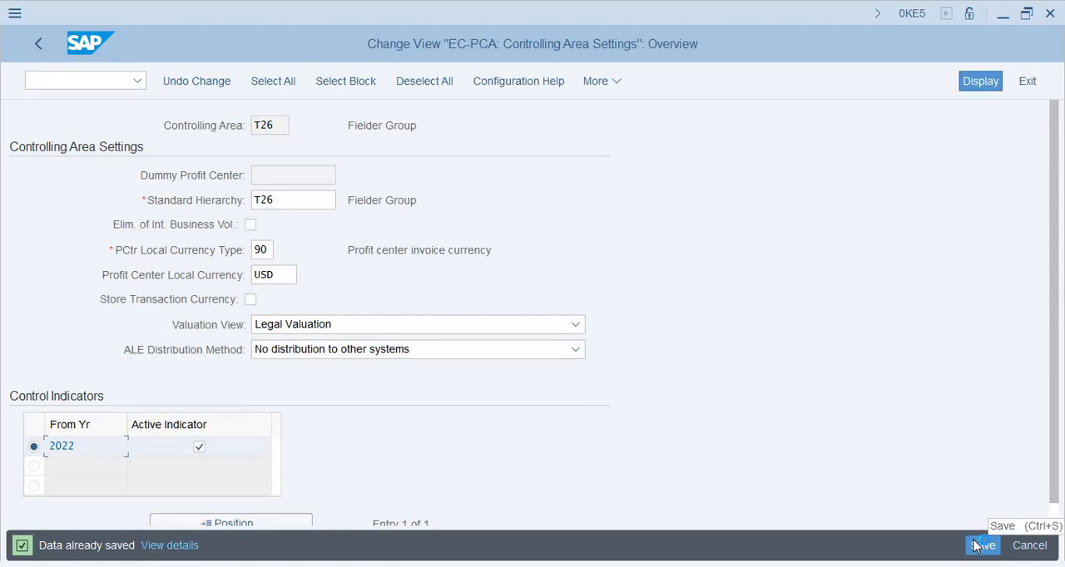
# - Return to the implementation guide and collapse Basic Settings under Profit Center Accounting
pyautogui.click(37, 41)
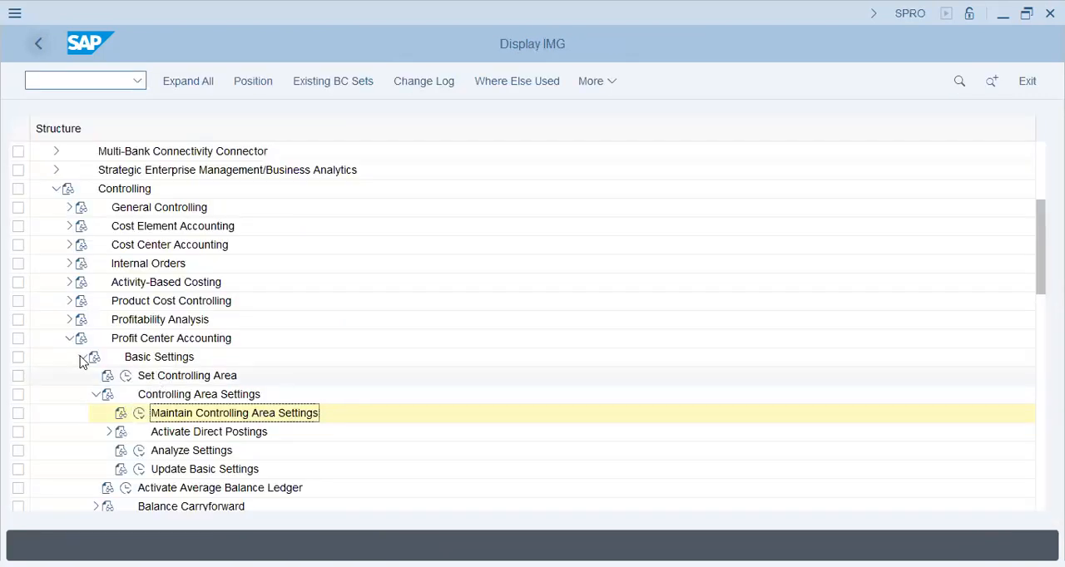
pyautogui.click(82, 357)
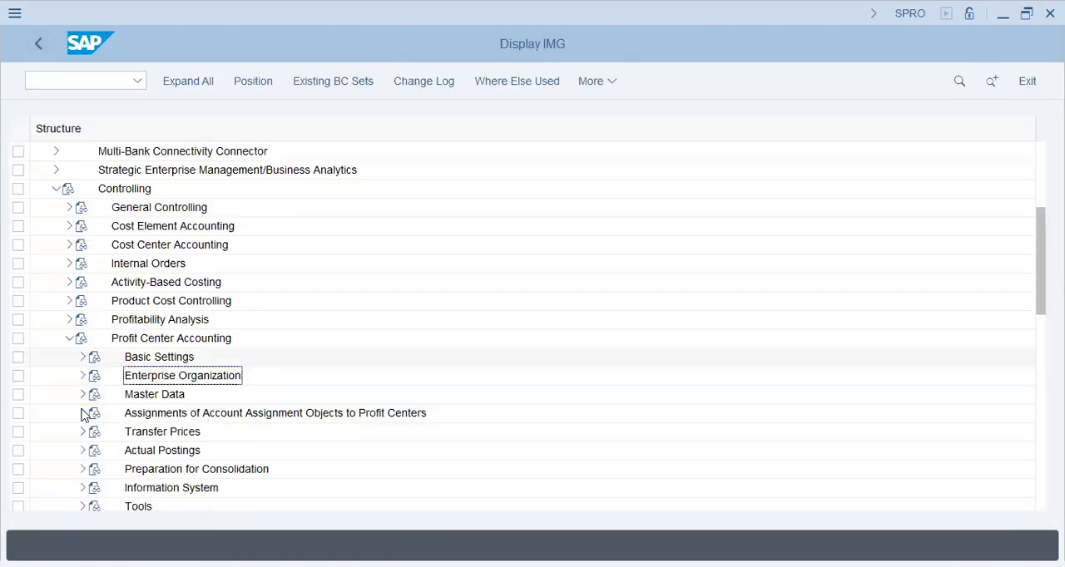
# - Start the Create Dummy Profit Center activity under Profit Center master data and open the basic data for profit center DUMMY
pyautogui.click(82, 396)
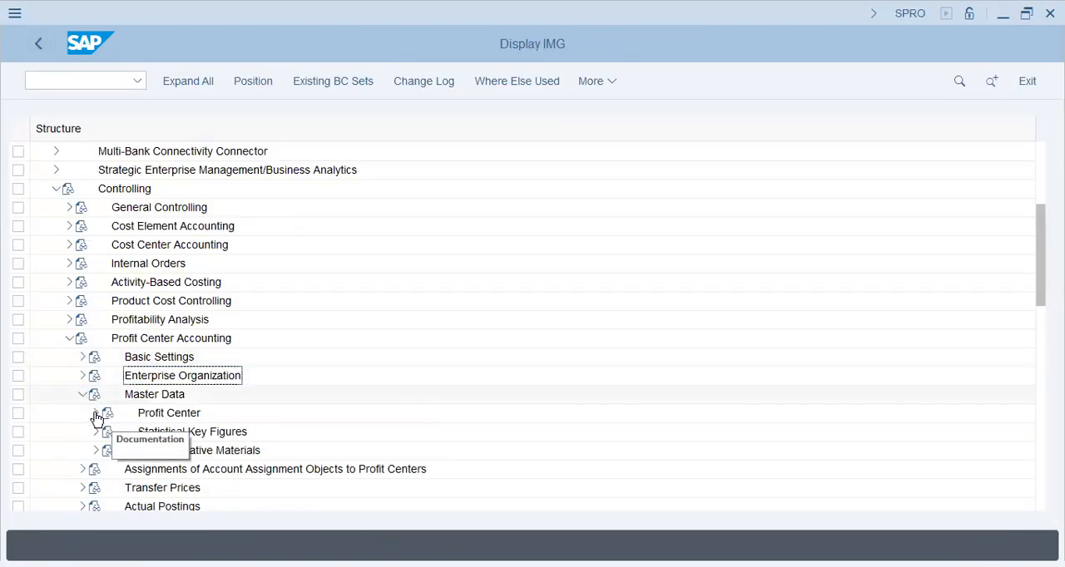
pyautogui.click(96, 413)
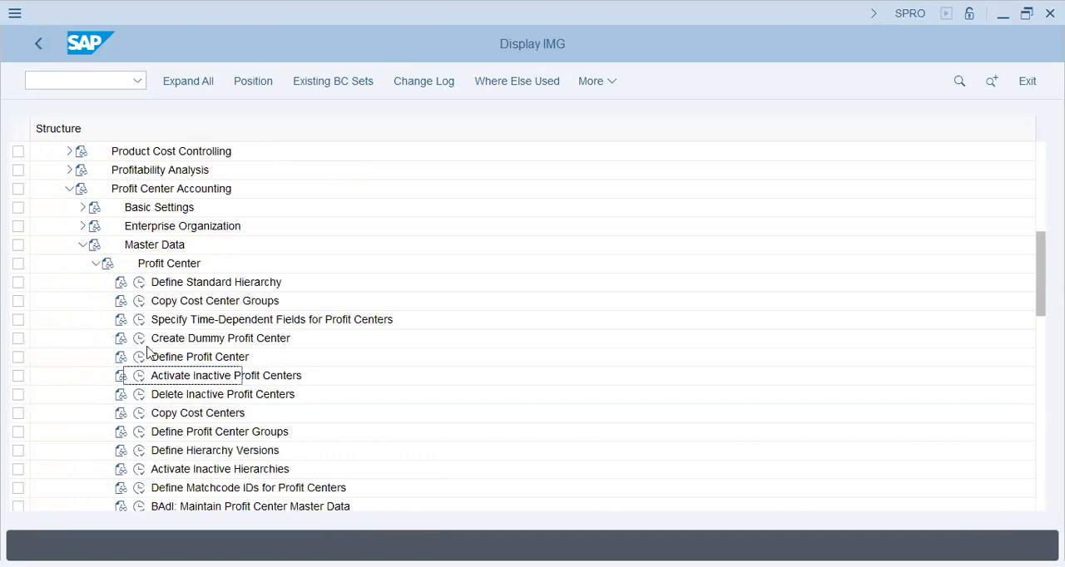
pyautogui.click(141, 341)
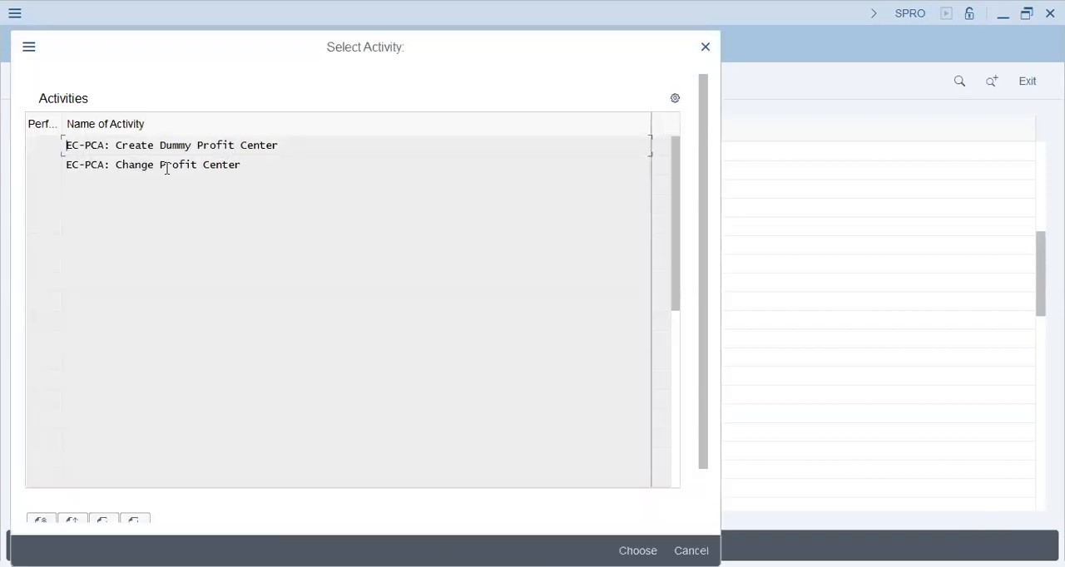
pyautogui.click(176, 147)
pyautogui.doubleClick(176, 148)
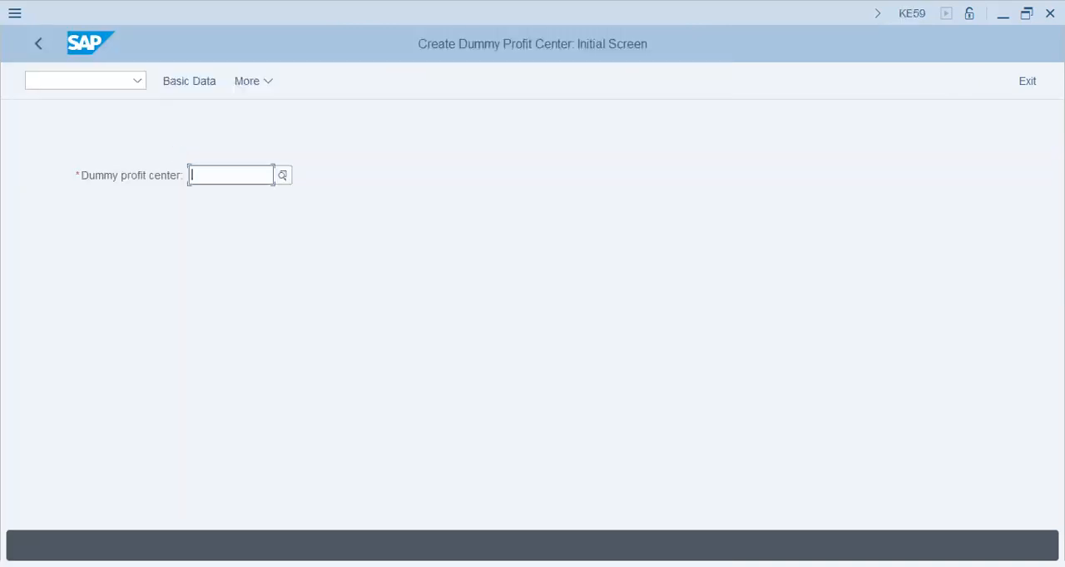
pyautogui.write('dummy')
pyautogui.click(188, 83)
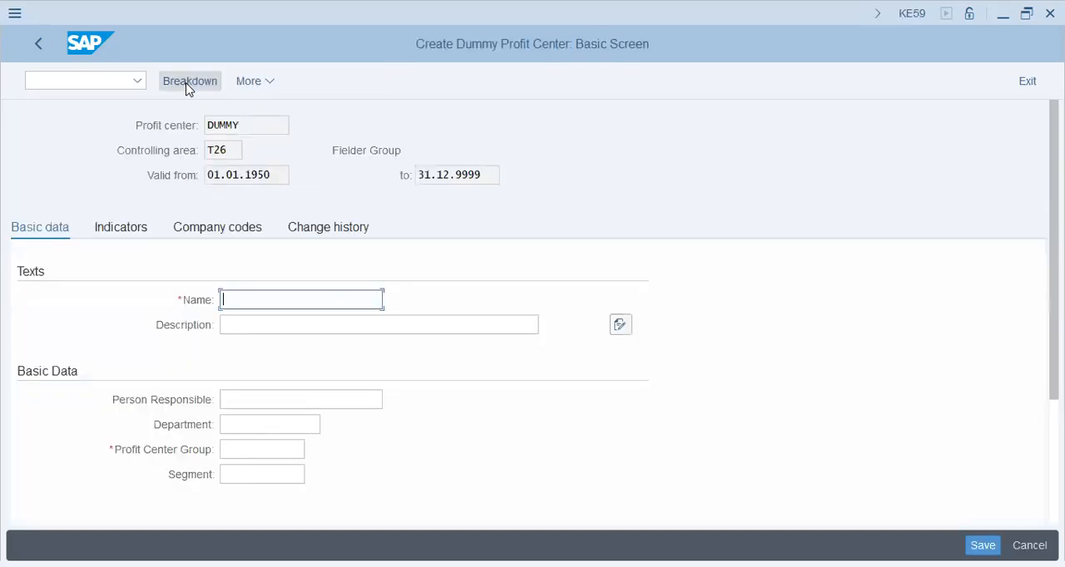
# - Enter Dummy - T26 as both the name and the description of the dummy profit center
pyautogui.write('Dummy - T26')
pyautogui.press('Home')
pyautogui.press('Tab')
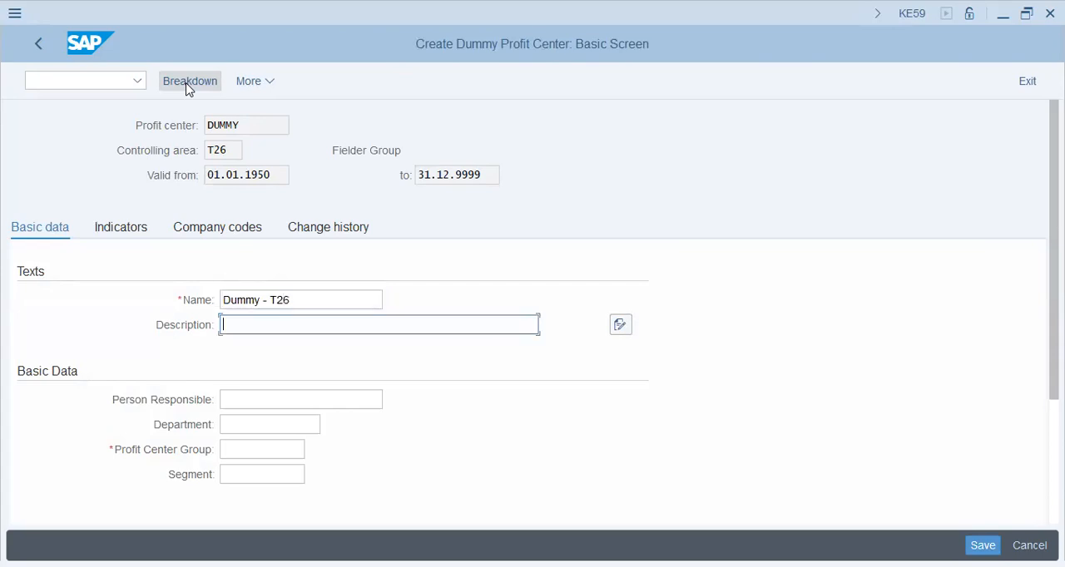
pyautogui.press('Return')
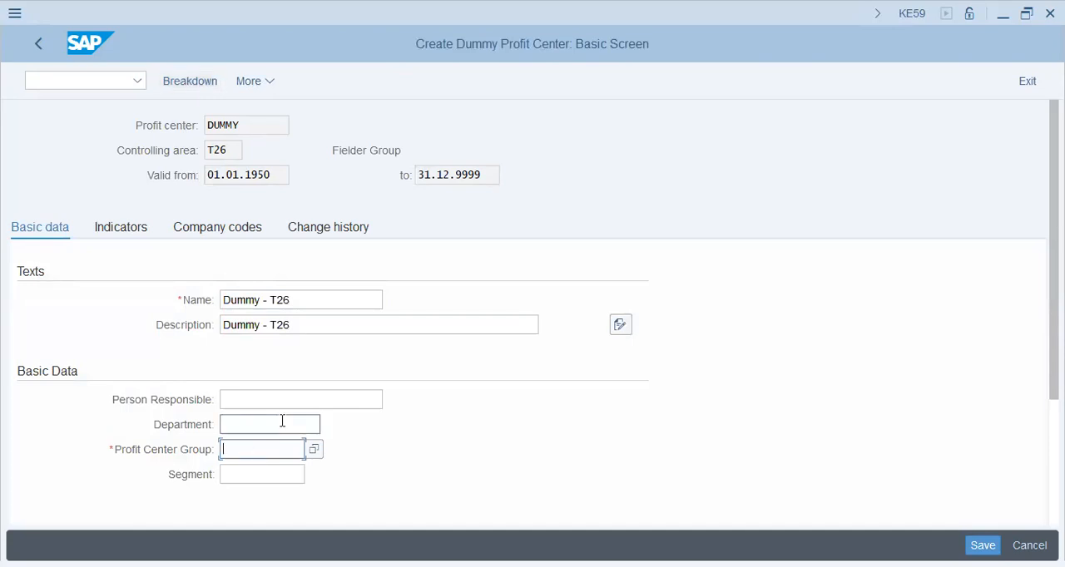
# - Assign the dummy profit center to profit center group T26 and leave the segment blank
pyautogui.write('T26')
pyautogui.press('Return')
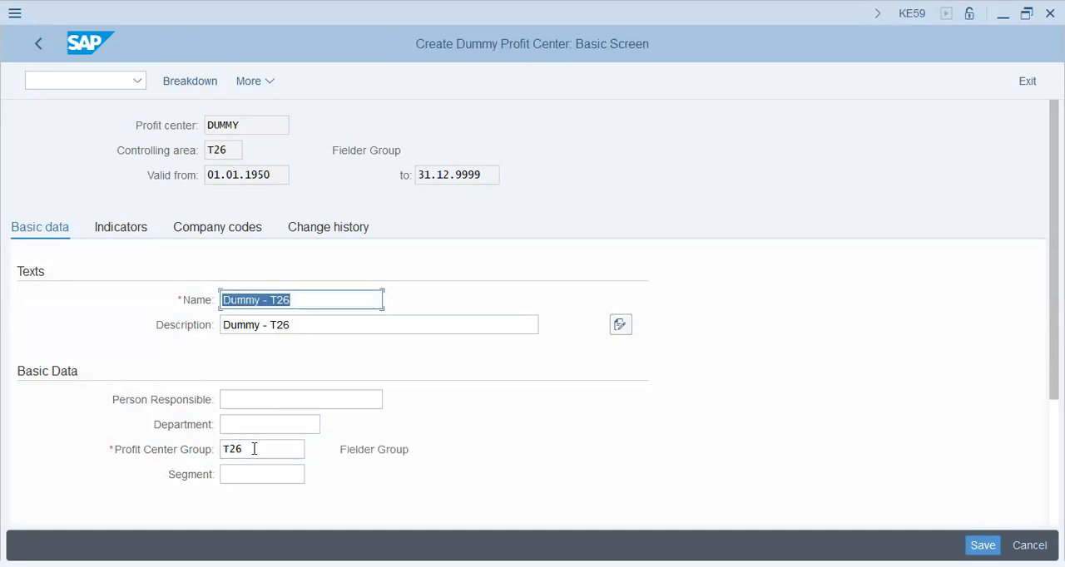
pyautogui.click(225, 450)
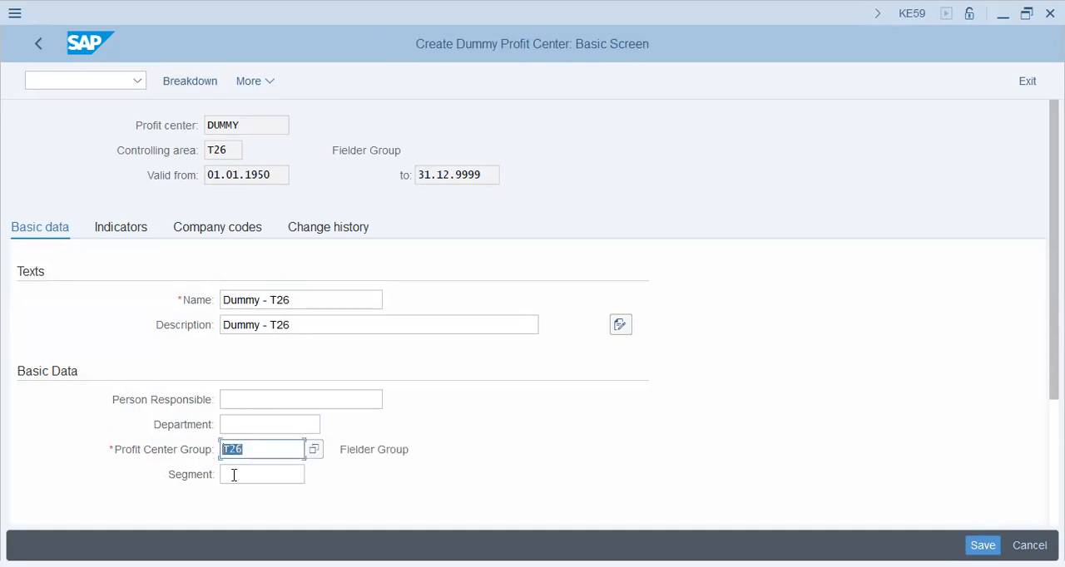
pyautogui.click(234, 475)
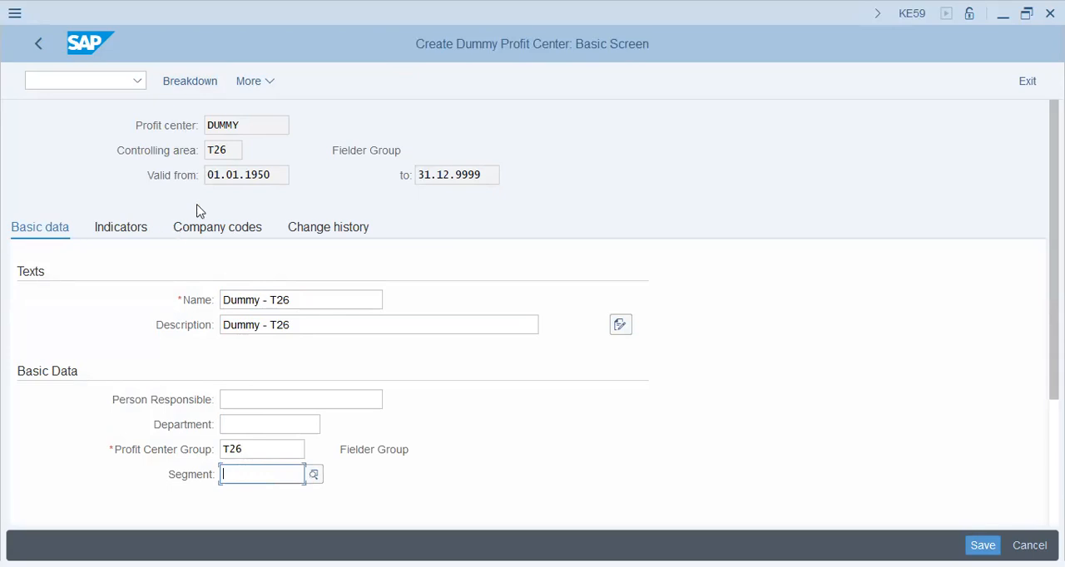
# - Review the dummy profit center's indicators, company codes and change history, save it and return to the implementation guide
pyautogui.click(131, 230)
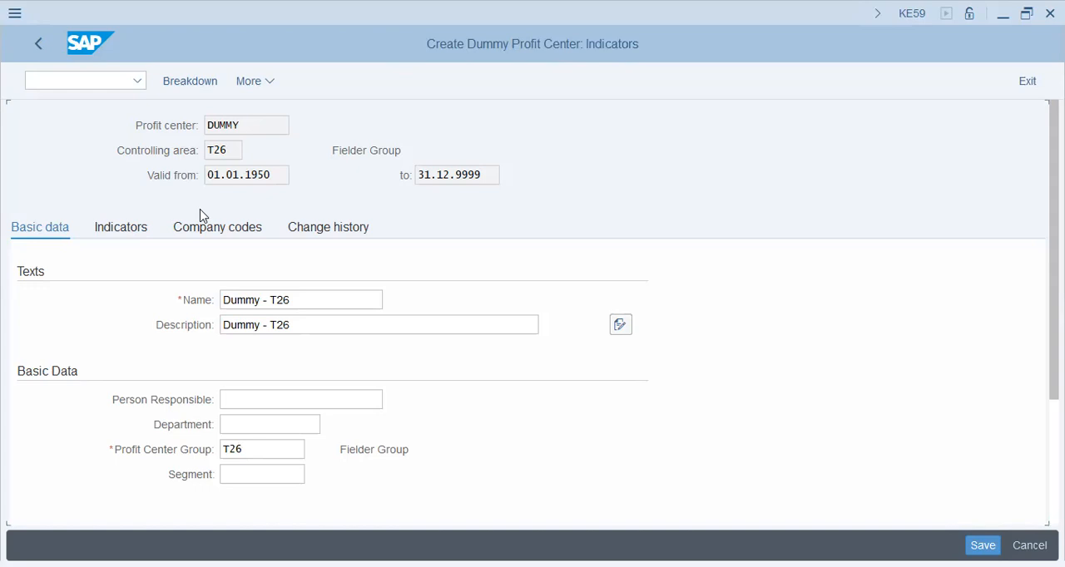
pyautogui.click(201, 233)
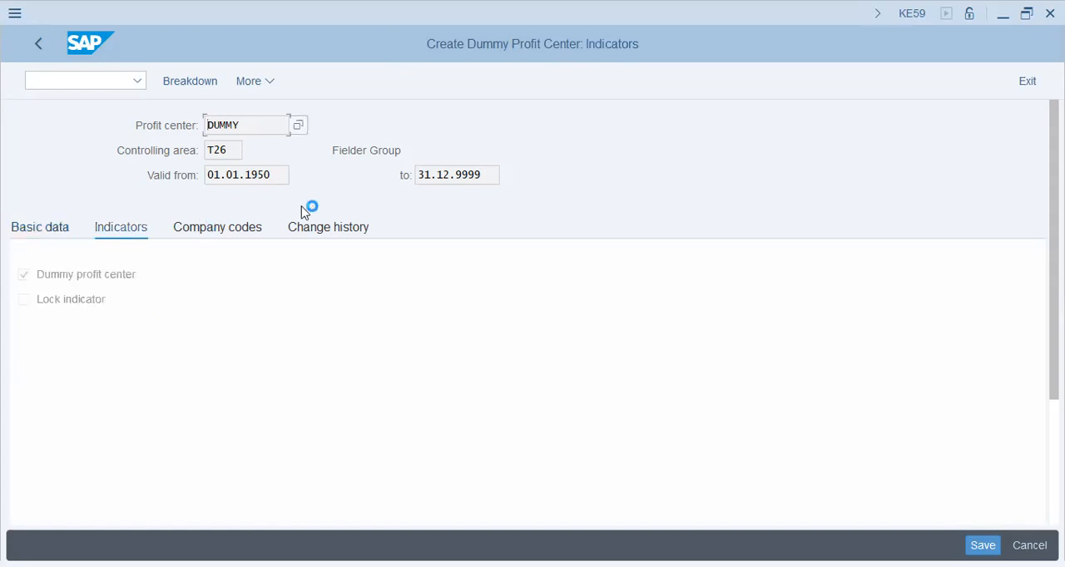
pyautogui.click(339, 235)
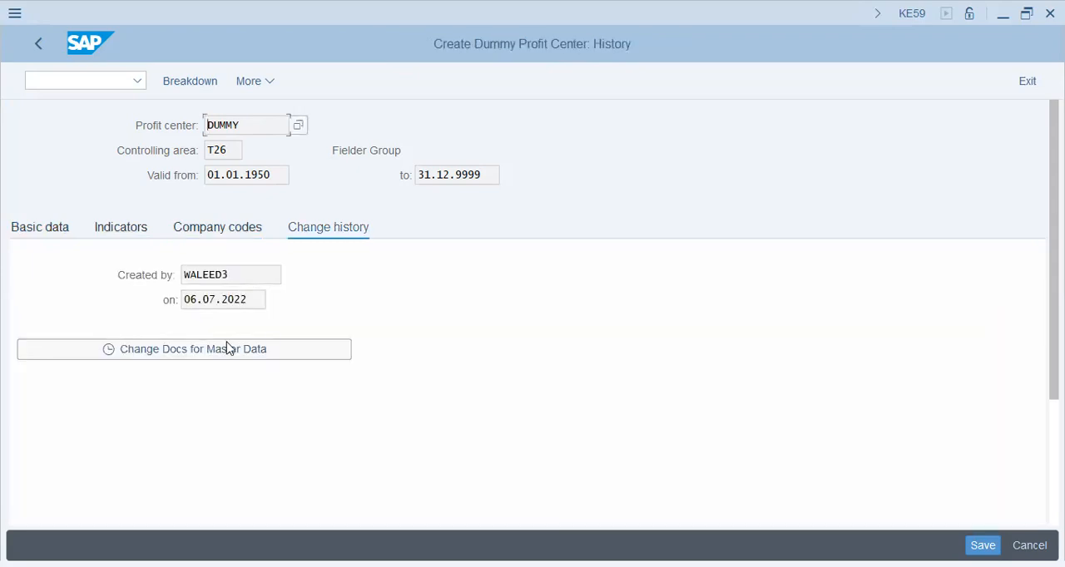
pyautogui.click(229, 348)
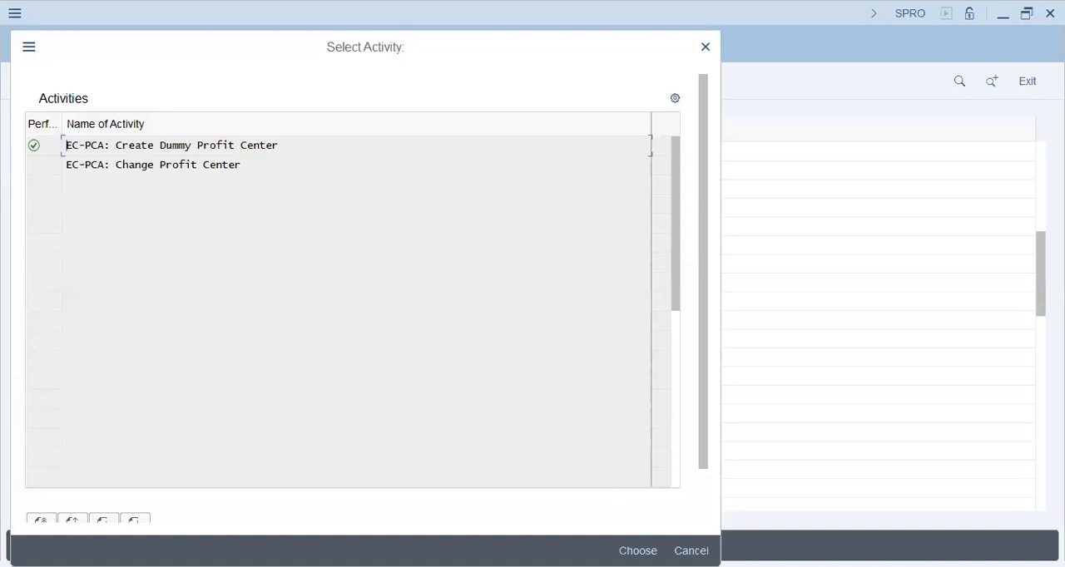
pyautogui.press('Escape')
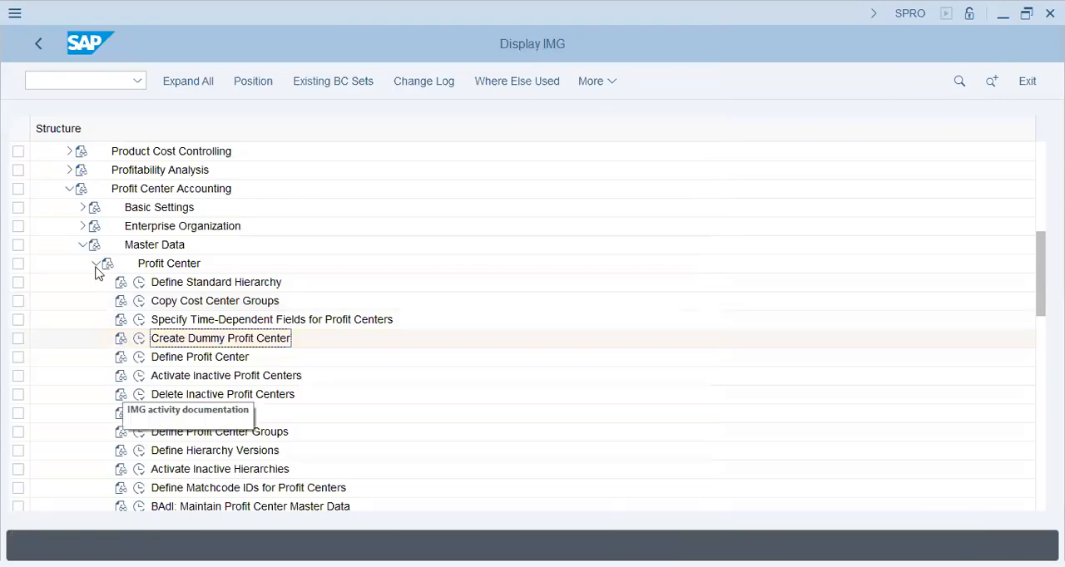
# - Open the profit center standard hierarchy of T26, check the DUMMY entry under Fielder Group, and leave the hierarchy
pyautogui.click(140, 283)
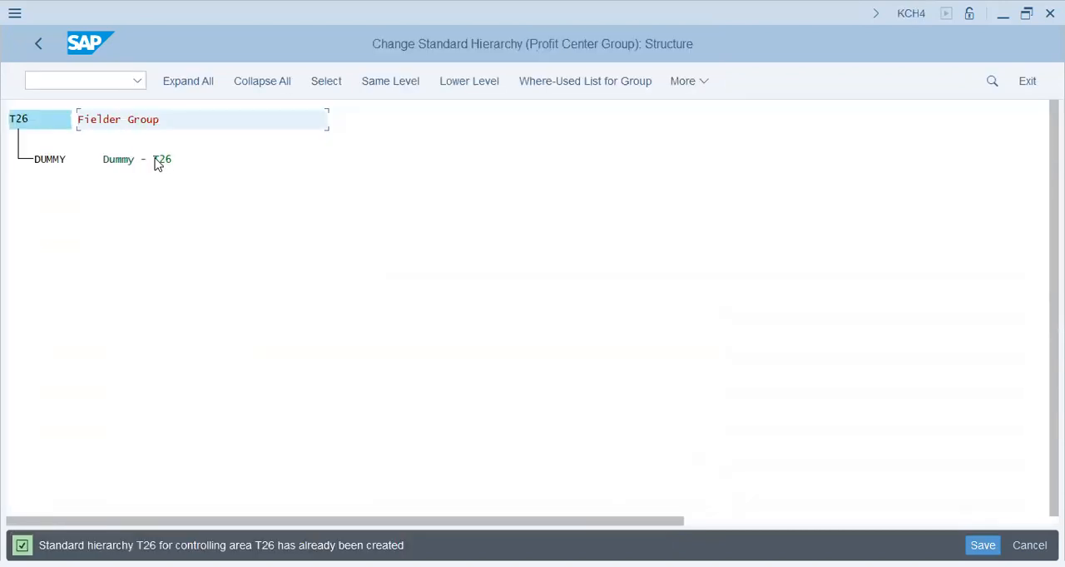
pyautogui.click(158, 163)
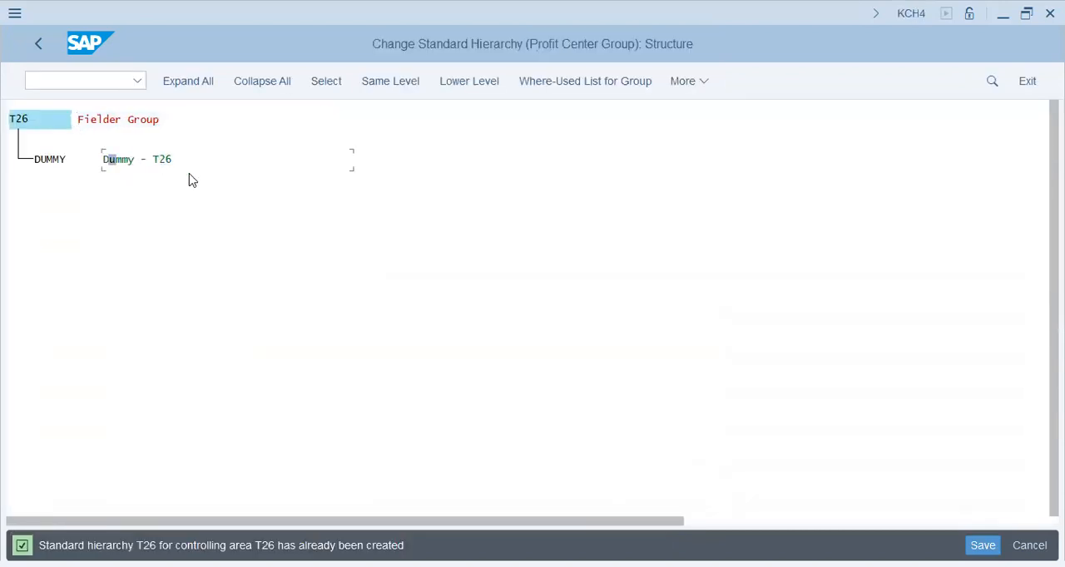
pyautogui.click(41, 44)
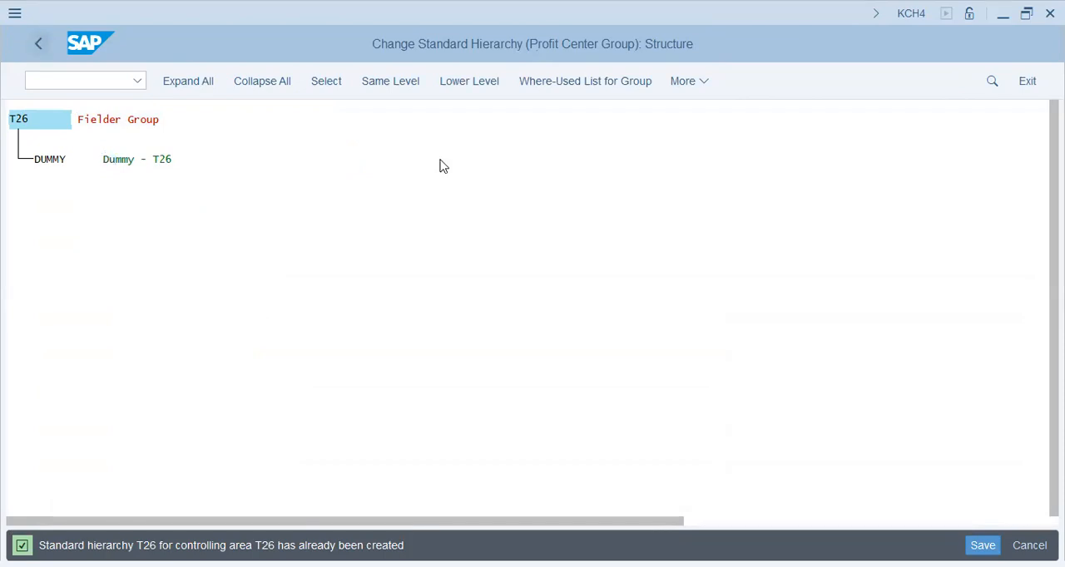